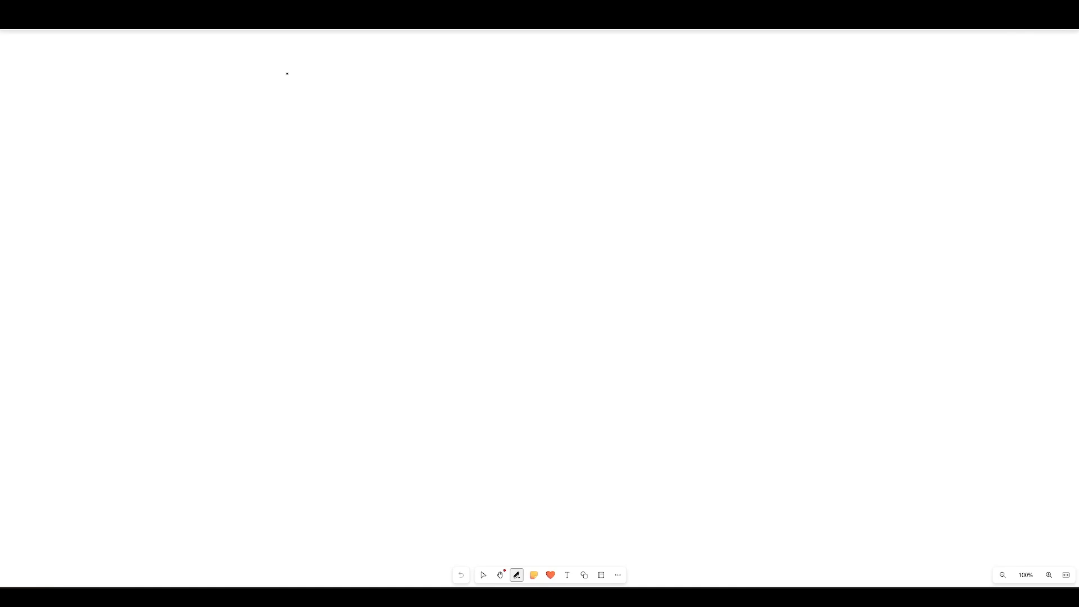
Write the title "Mips CPU" and draw a large square block below it
mouse_move(272, 79)
left_mouse_down()
mouse_move(304, 102)
mouse_move(355, 92)
left_mouse_up()
left_click_drag(401, 136, 404, 290)
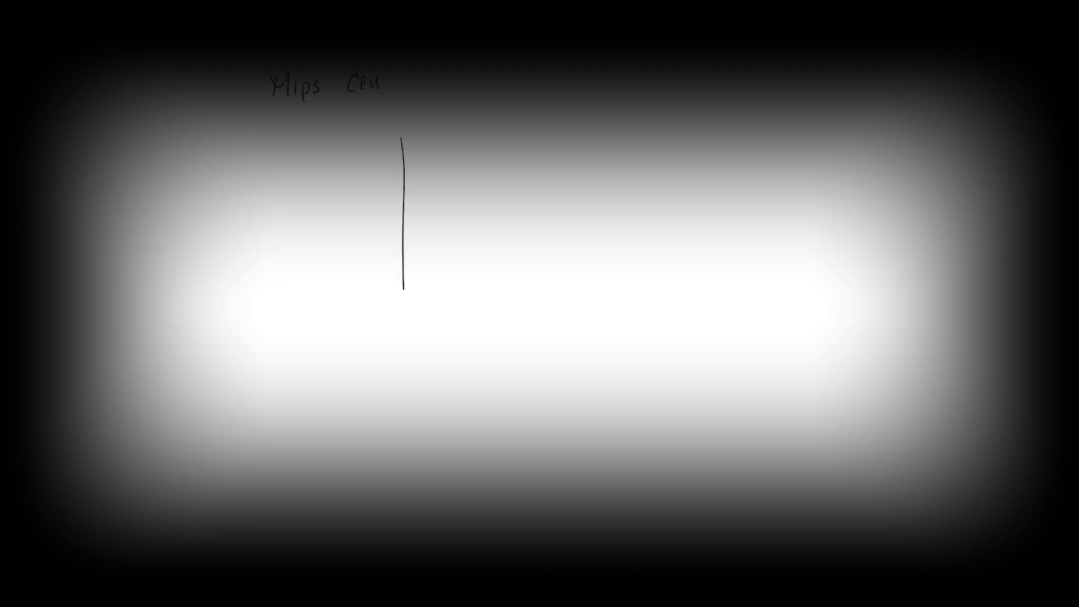
mouse_move(401, 134)
left_mouse_down()
mouse_move(506, 130)
mouse_move(555, 182)
mouse_move(544, 294)
mouse_move(393, 290)
left_mouse_up()
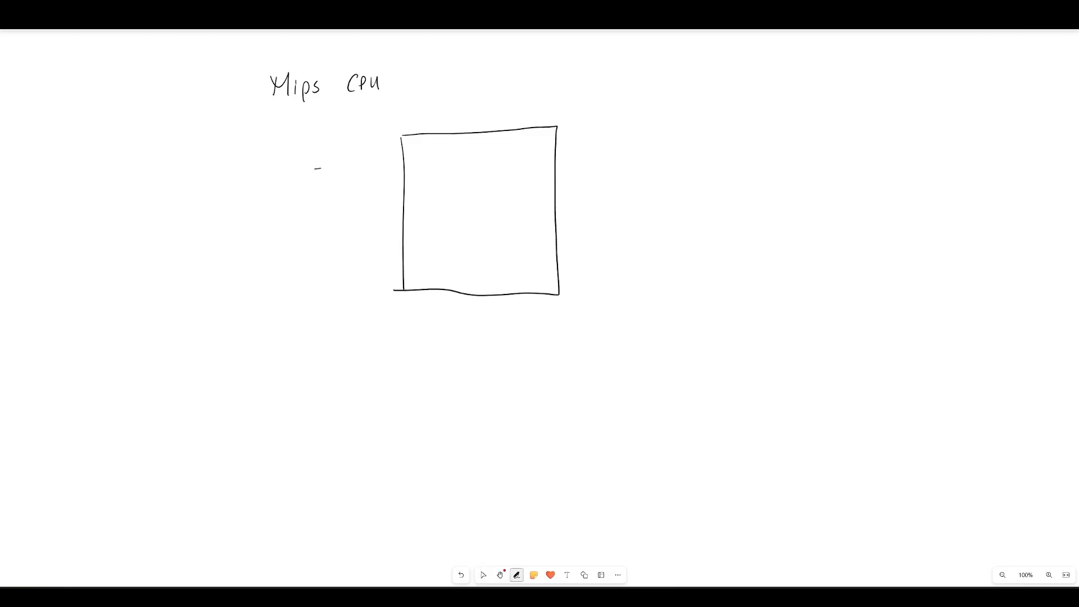
Draw an arrow into the upper part of the block's left side and label it "address location"
left_click_drag(321, 168, 391, 172)
left_click_drag(313, 146, 341, 146)
mouse_move(342, 149)
left_mouse_down()
mouse_move(355, 150)
mouse_move(327, 166)
left_mouse_up()
left_click_drag(330, 160, 345, 166)
mouse_move(349, 156)
left_mouse_down()
mouse_move(350, 166)
mouse_move(372, 165)
left_mouse_up()
Draw an arrow into the lower part of the block's left side and label it "data Write"
mouse_move(293, 267)
left_mouse_down()
mouse_move(392, 266)
mouse_move(387, 276)
left_mouse_up()
left_click_drag(298, 251, 309, 259)
mouse_move(313, 242)
left_mouse_down()
mouse_move(316, 259)
mouse_move(356, 243)
mouse_move(373, 257)
left_mouse_up()
left_click_drag(370, 248, 379, 246)
left_click_drag(378, 250, 385, 254)
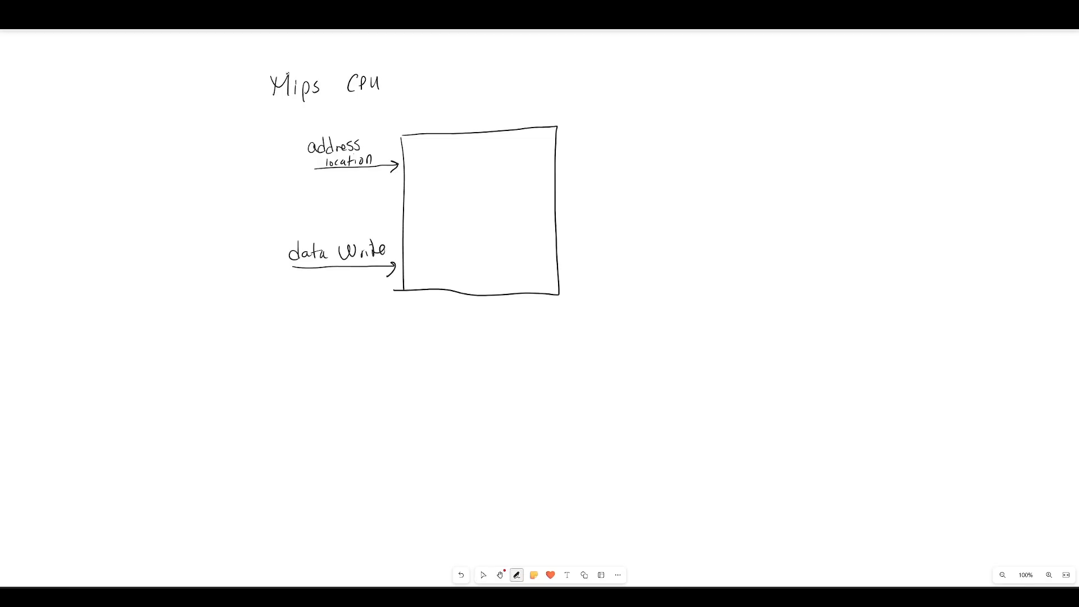
Draw an arrow leaving the upper part of the block's right side and label it "Output"
left_click_drag(556, 163, 655, 164)
left_click(593, 151)
mouse_move(588, 142)
left_mouse_down()
mouse_move(599, 154)
mouse_move(607, 142)
left_mouse_up()
left_click_drag(606, 145, 611, 150)
left_click_drag(613, 146, 624, 149)
left_click_drag(620, 146, 630, 145)
Draw an arrow pointing down onto the block's top edge and label it "WriteEnable"
left_click_drag(480, 87, 482, 130)
left_click_drag(475, 118, 489, 119)
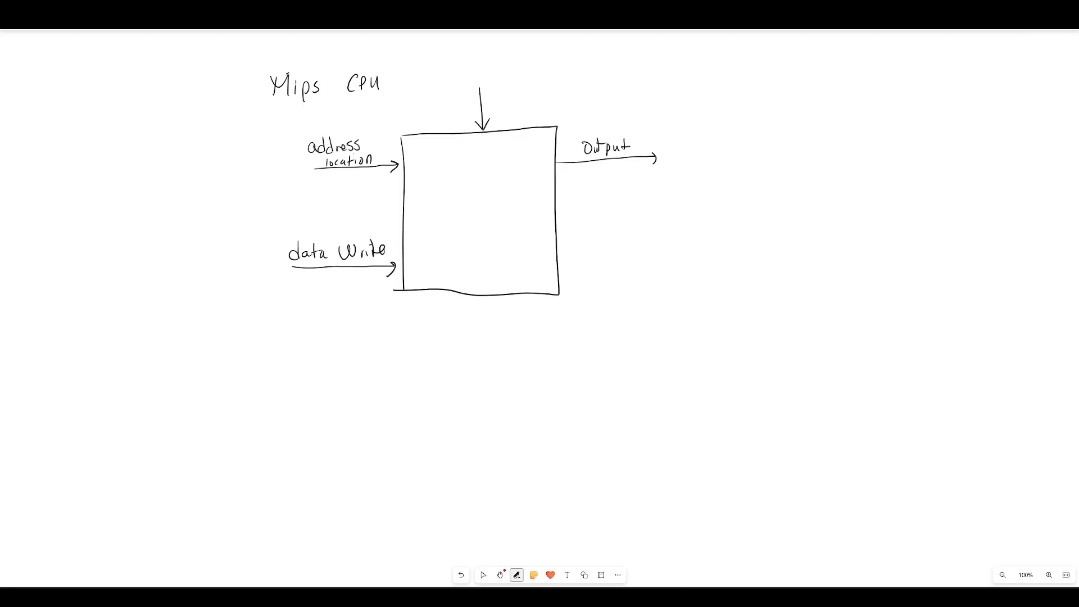
left_click_drag(455, 74, 476, 83)
mouse_move(480, 66)
left_mouse_down()
mouse_move(481, 81)
mouse_move(541, 79)
left_mouse_up()
Add an upward arrow labelled "ReadEnable" below the block, and write "DM" with a "D" underneath inside the block
left_click_drag(488, 346, 483, 303)
mouse_move(473, 355)
left_mouse_down()
mouse_move(472, 369)
mouse_move(494, 370)
mouse_move(502, 355)
mouse_move(551, 365)
left_mouse_up()
mouse_move(452, 198)
left_mouse_down()
mouse_move(450, 212)
mouse_move(477, 199)
mouse_move(480, 212)
mouse_move(439, 244)
left_mouse_up()
left_click_drag(432, 228, 440, 244)
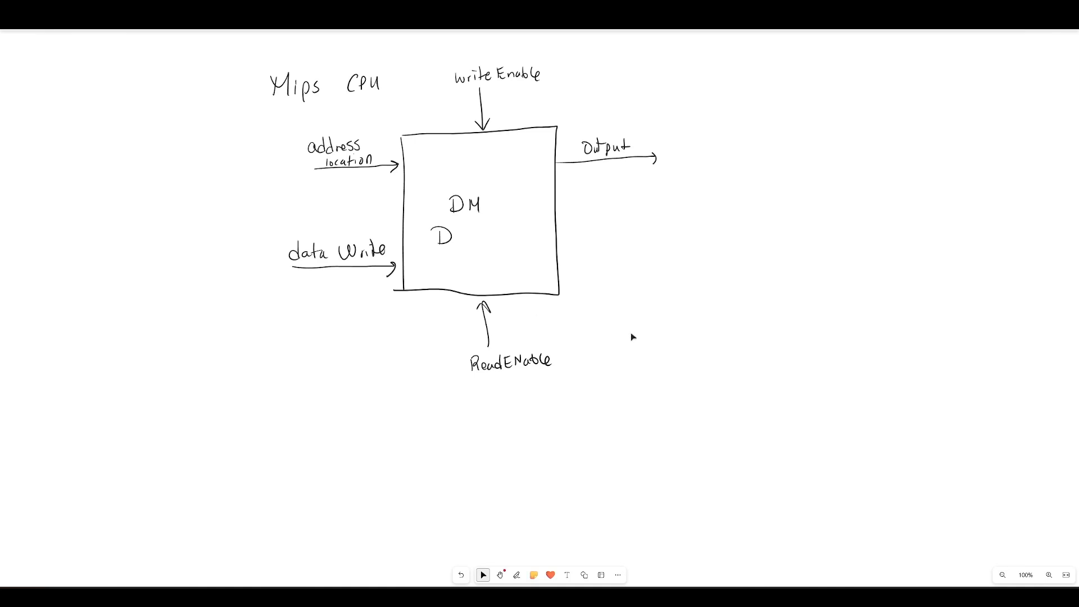
Draw a row of four upright rectangles in the empty area below the block diagram
left_click_drag(686, 330, 665, 43)
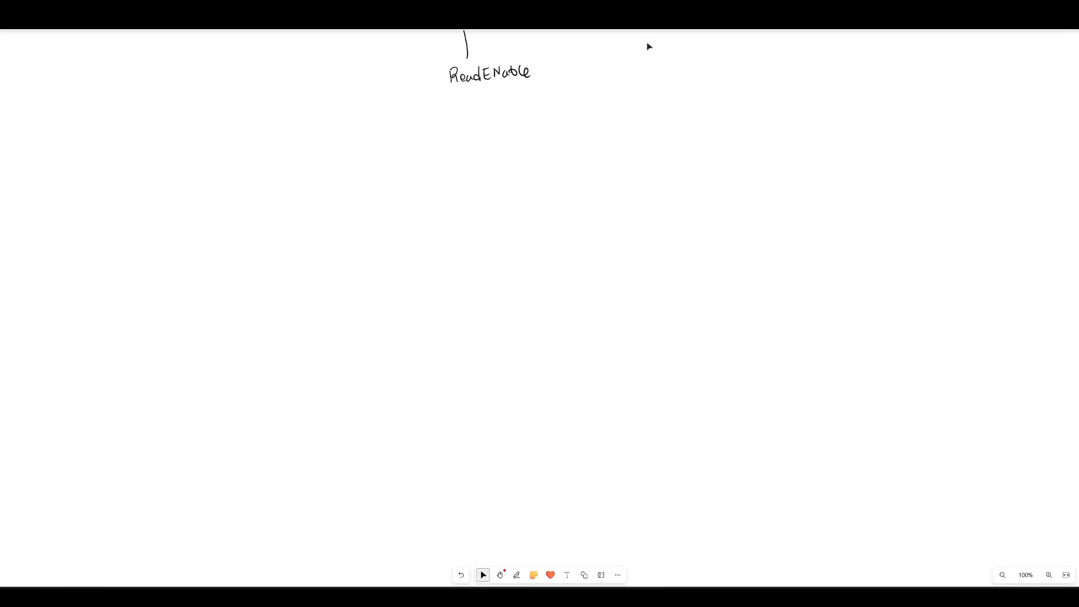
key("alt+w")
left_click_drag(335, 150, 339, 207)
mouse_move(336, 151)
left_mouse_down()
mouse_move(381, 204)
mouse_move(342, 210)
left_mouse_up()
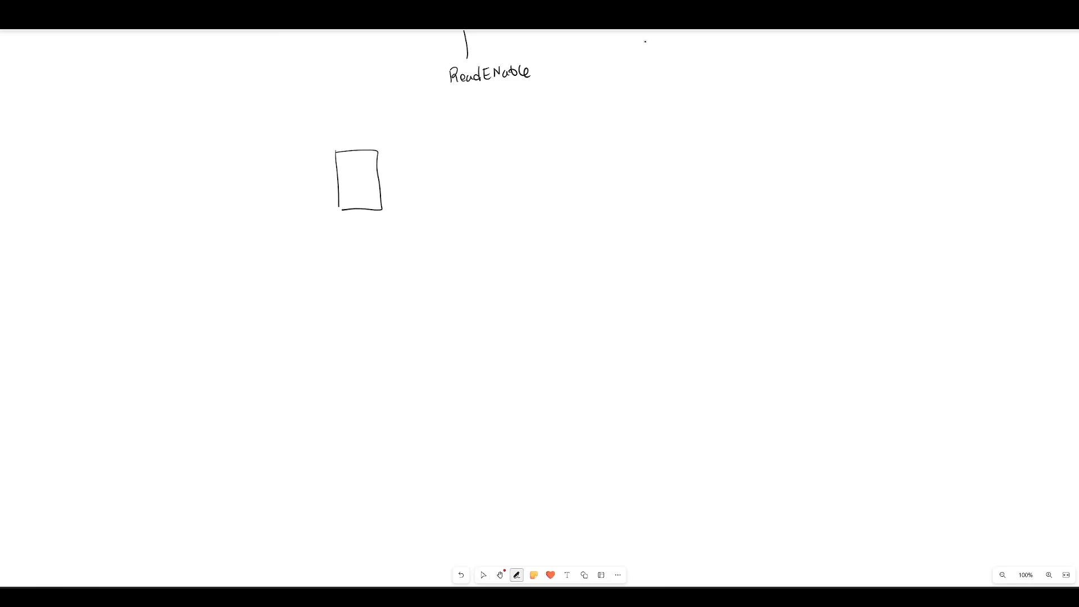
mouse_move(461, 145)
left_mouse_down()
mouse_move(467, 204)
mouse_move(507, 179)
mouse_move(472, 207)
left_mouse_up()
left_click_drag(583, 142, 593, 206)
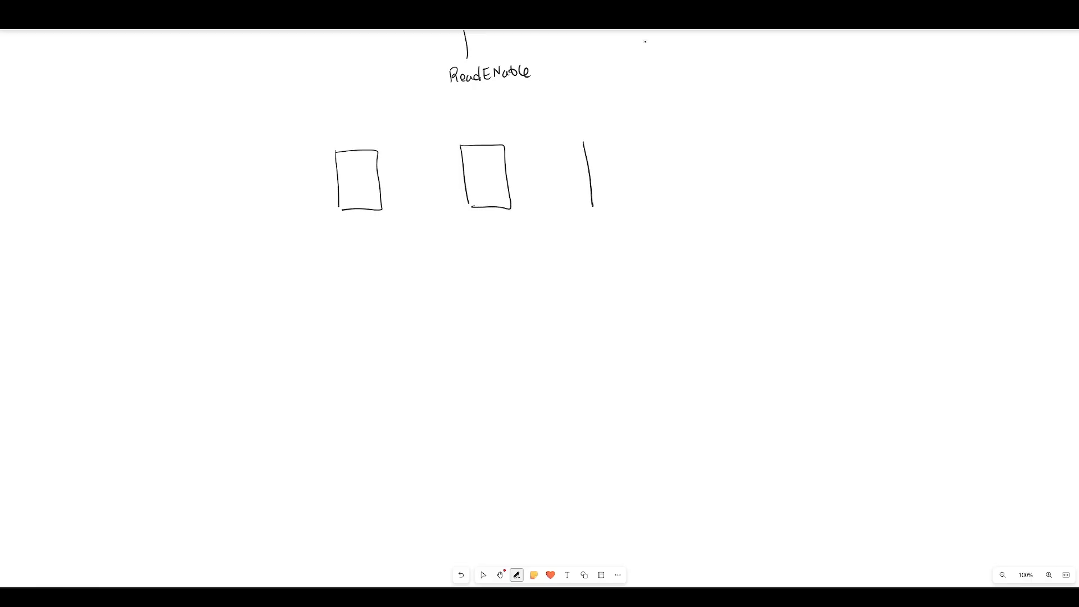
mouse_move(584, 142)
left_mouse_down()
mouse_move(638, 209)
mouse_move(592, 207)
left_mouse_up()
left_click(645, 41)
mouse_move(704, 137)
left_mouse_down()
mouse_move(714, 210)
mouse_move(759, 190)
mouse_move(713, 209)
left_mouse_up()
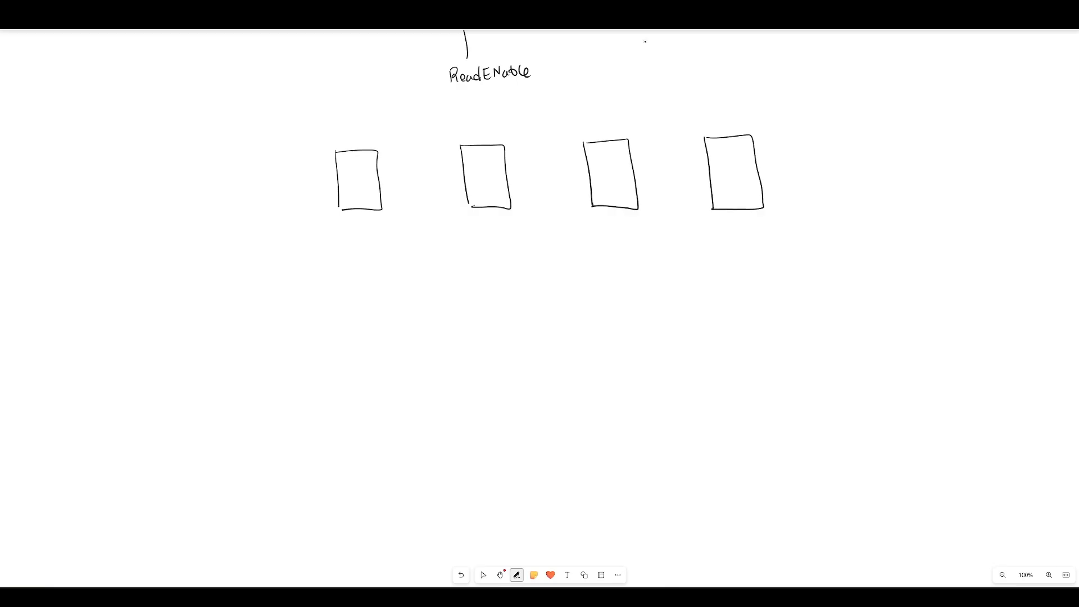
Mark each of the four rectangles as a flip-flop with D and Q letters and a clock triangle at its base
left_click_drag(341, 164, 371, 173)
left_click_drag(468, 160, 498, 169)
mouse_move(594, 157)
left_mouse_down()
mouse_move(595, 166)
mouse_move(619, 157)
left_mouse_up()
left_click_drag(715, 154, 748, 164)
left_click_drag(354, 209, 361, 209)
left_click_drag(484, 207, 492, 207)
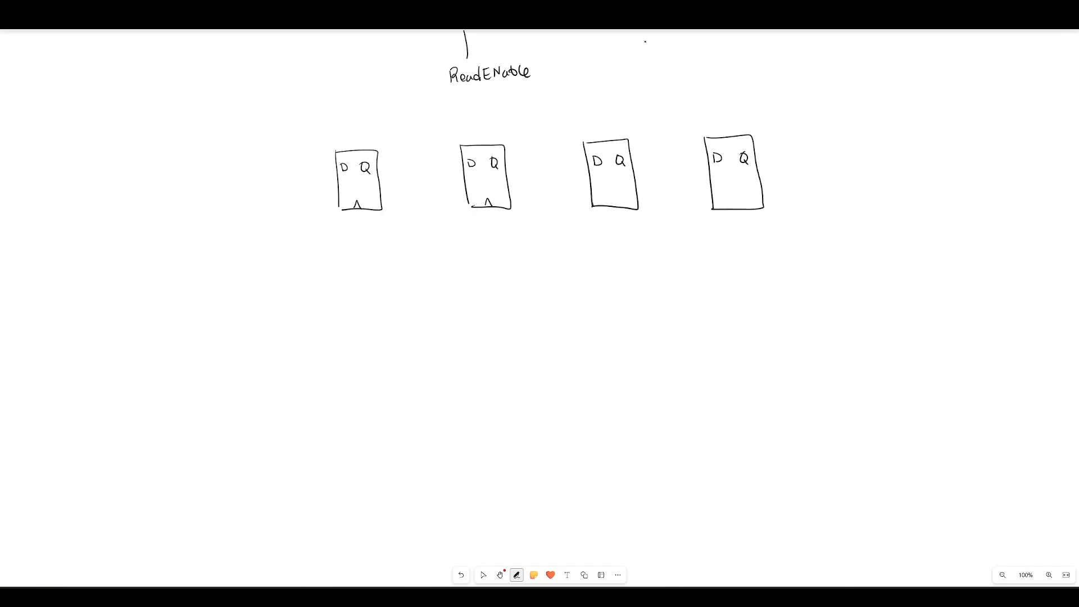
left_click_drag(610, 206, 617, 206)
left_click_drag(733, 208, 743, 208)
Add an enable input line labelled "EN" to the lower left side of each flip-flop
mouse_move(317, 198)
left_mouse_down()
mouse_move(338, 196)
mouse_move(323, 188)
left_mouse_up()
left_click_drag(318, 193, 323, 194)
left_click_drag(466, 191, 438, 193)
left_click_drag(440, 183, 443, 181)
left_click_drag(439, 187, 451, 181)
mouse_move(591, 184)
left_mouse_down()
mouse_move(566, 191)
mouse_move(571, 180)
left_mouse_up()
left_click_drag(567, 186, 583, 179)
mouse_move(710, 189)
left_mouse_down()
mouse_move(688, 192)
mouse_move(690, 180)
left_mouse_up()
left_click_drag(686, 185, 690, 184)
left_click_drag(695, 185, 697, 180)
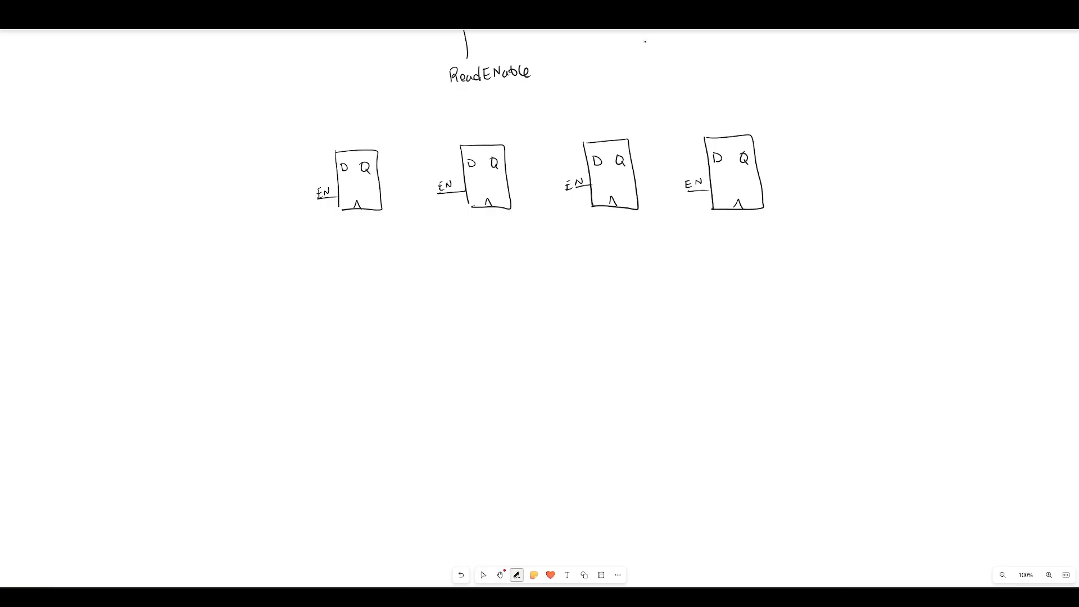
Draw short wires at the D input and Q output of all four flip-flops
left_click_drag(336, 167, 297, 168)
left_click_drag(379, 167, 533, 158)
left_click_drag(634, 161, 687, 157)
left_click_drag(762, 158, 780, 157)
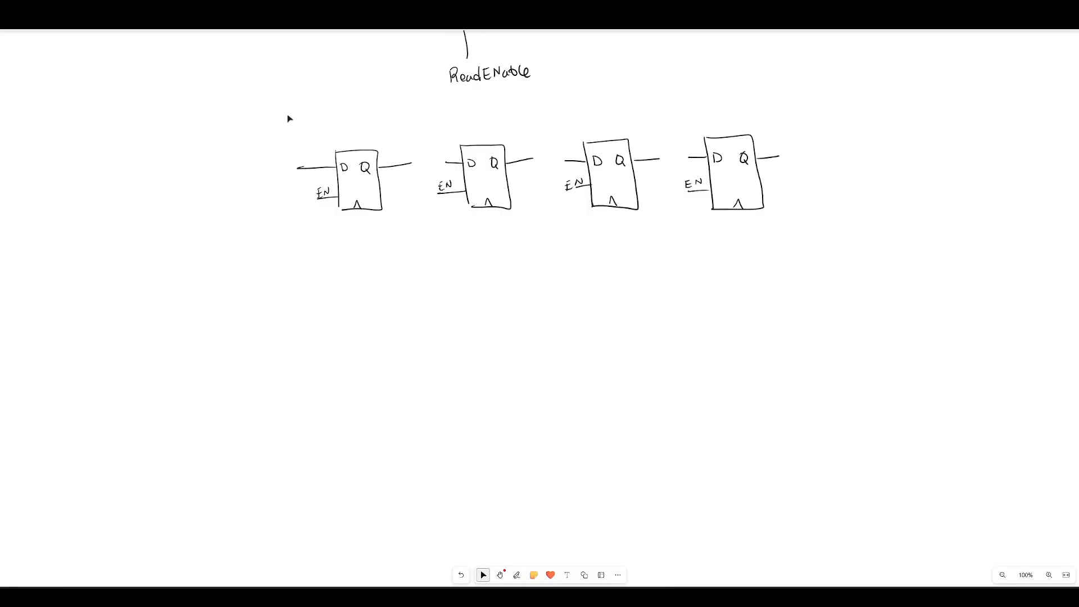
left_click_drag(289, 116, 804, 265)
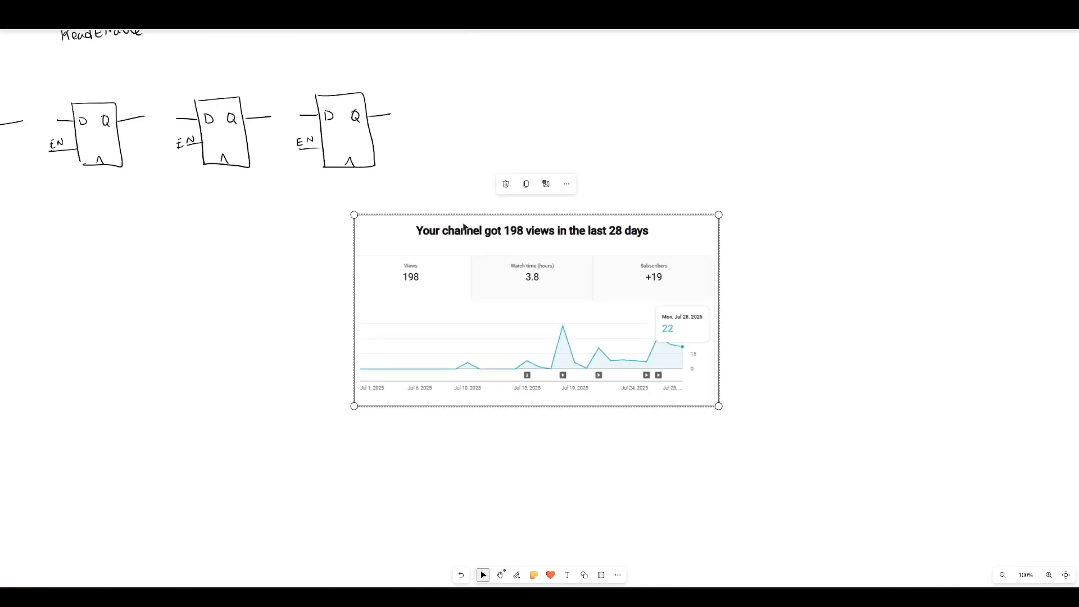
key("Delete")
mouse_move(298, 355)
left_mouse_down()
mouse_move(614, 383)
mouse_move(667, 422)
mouse_move(654, 426)
left_mouse_up()
Copy the row of four flip-flops and place the duplicate below it as a second row
left_click_drag(230, 137, 764, 280)
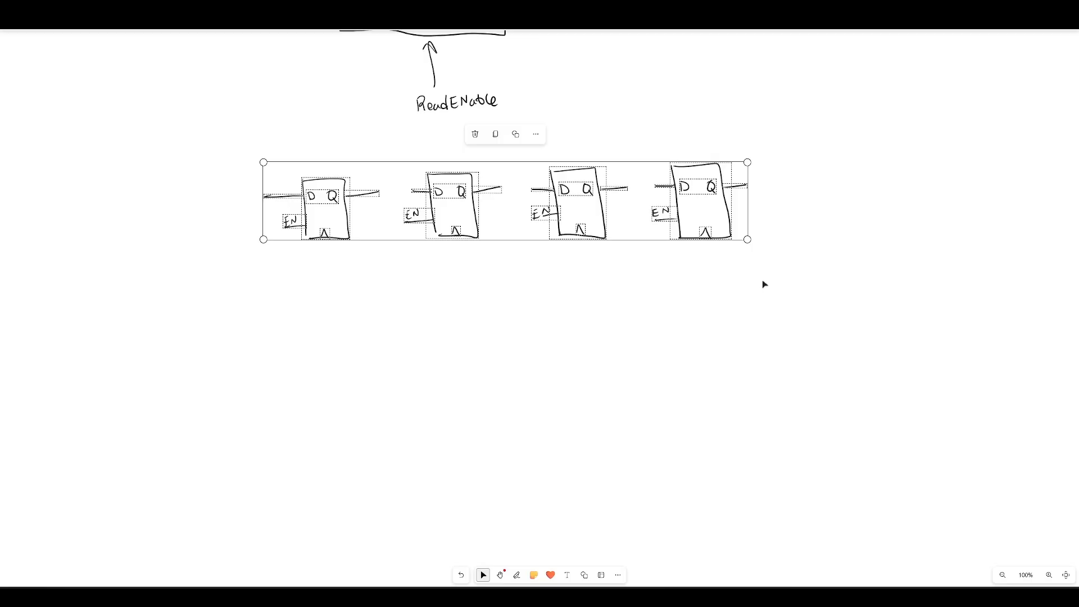
key("ctrl+c")
key("ctrl+v")
left_click_drag(848, 302, 404, 334)
left_click(475, 434)
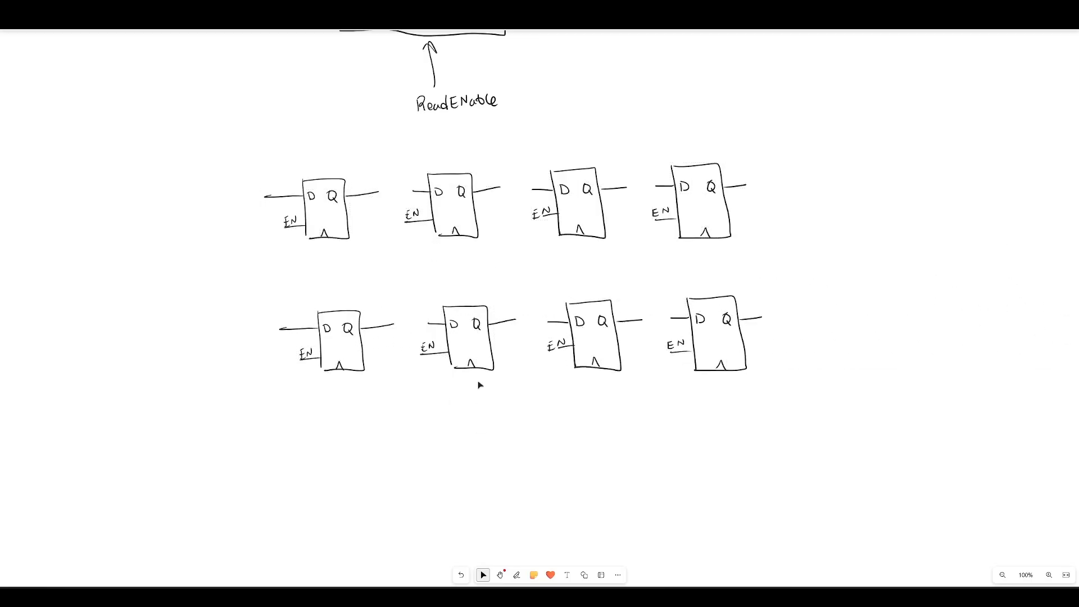
Paste the flip-flop row again and position it beneath the second row as a third row
key("ctrl+v")
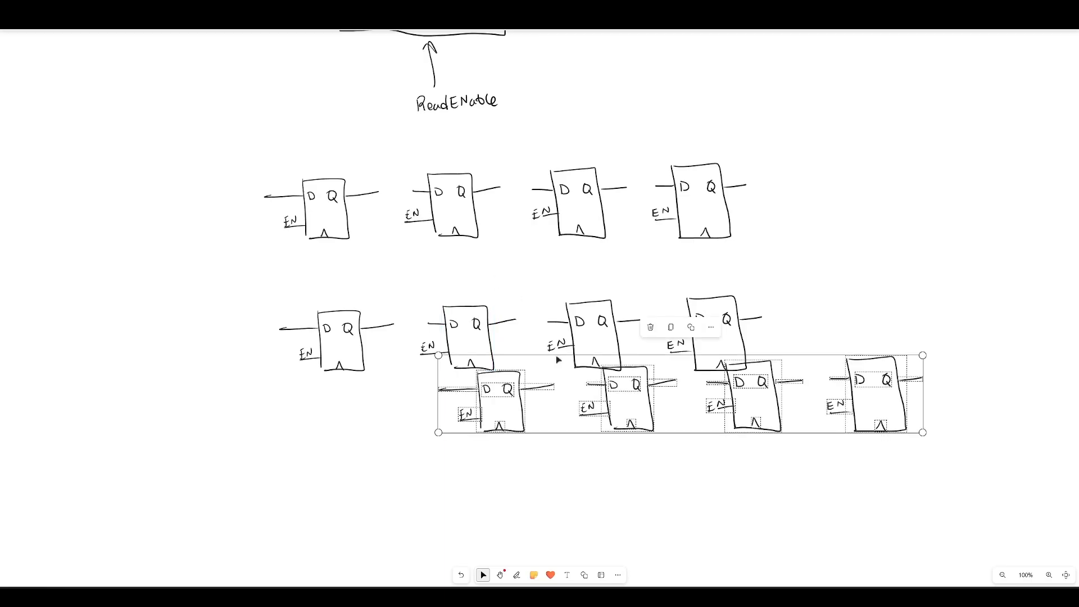
left_click_drag(565, 389, 428, 479)
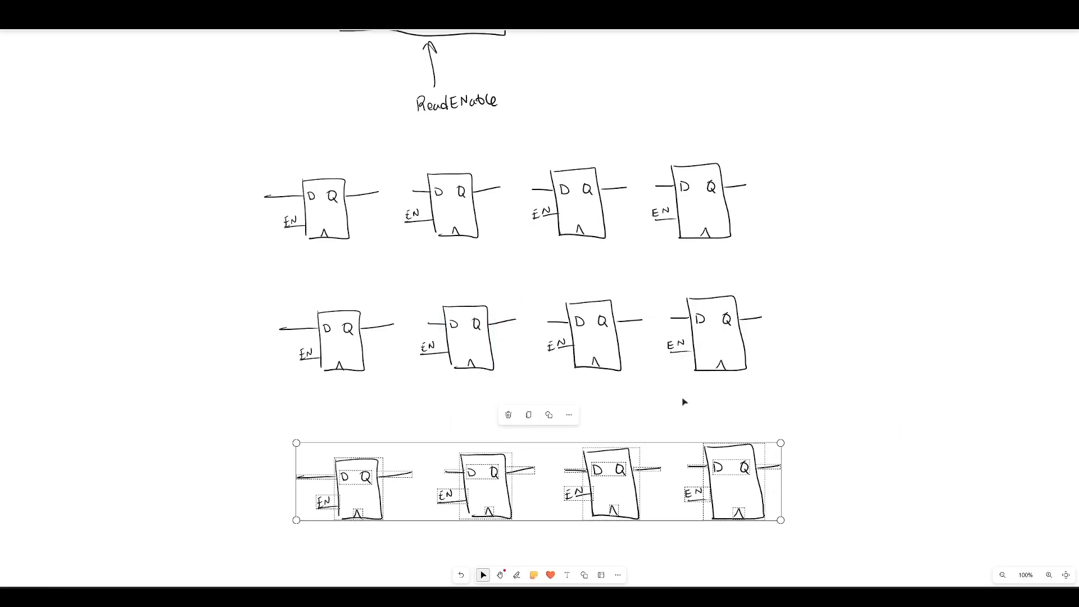
left_click(886, 410)
Write "Data" left of the top row and draw a wire from it to the first flip-flop's D input
scroll(916, 326, "down", 3)
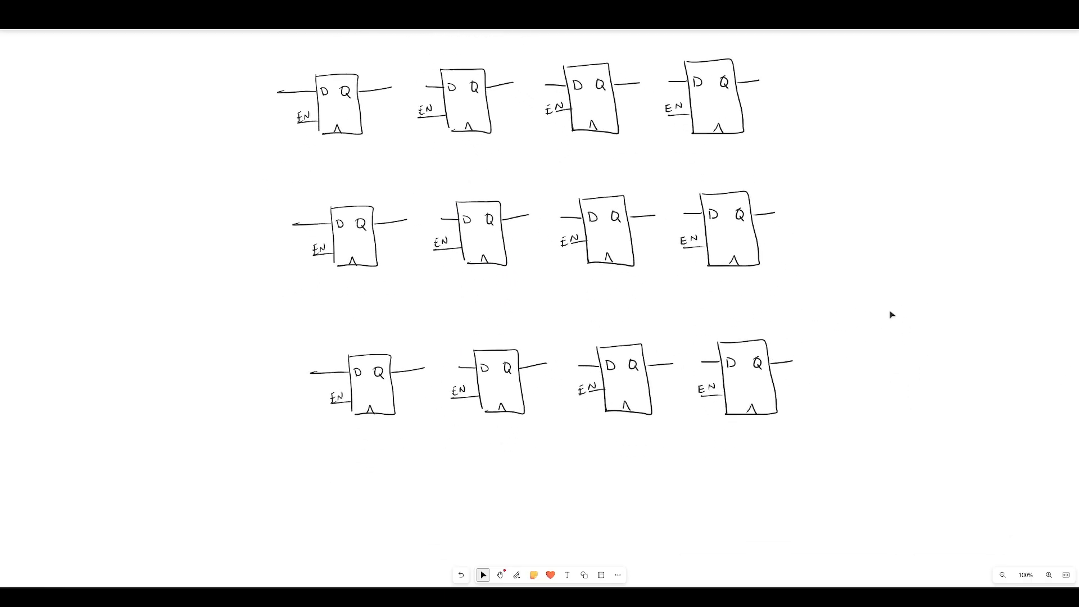
key("alt+w")
key("Escape")
key("alt+w")
key("Escape")
key("alt+w")
mouse_move(56, 67)
left_mouse_down()
mouse_move(58, 83)
mouse_move(93, 81)
left_mouse_up()
mouse_move(104, 72)
left_mouse_down()
mouse_move(278, 67)
mouse_move(279, 95)
left_mouse_up()
key("Escape")
key("alt+w")
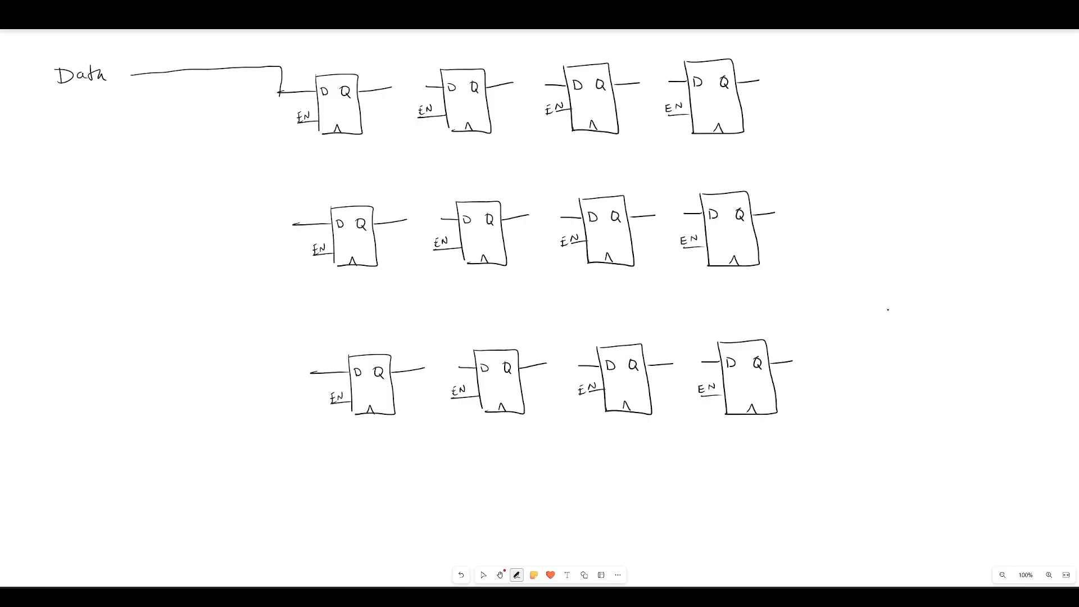
Write "4bits" under the "Data" label
left_click_drag(56, 95, 75, 105)
mouse_move(78, 90)
left_mouse_down()
mouse_move(80, 105)
mouse_move(83, 95)
left_mouse_up()
left_click_drag(88, 94, 84, 104)
Extend the data wire across the top row's D inputs and run it down each column to the lower rows' D inputs
mouse_move(297, 66)
left_mouse_down()
mouse_move(410, 59)
mouse_move(428, 86)
mouse_move(501, 56)
mouse_move(546, 55)
mouse_move(546, 86)
mouse_move(617, 54)
mouse_move(664, 55)
mouse_move(667, 83)
left_mouse_up()
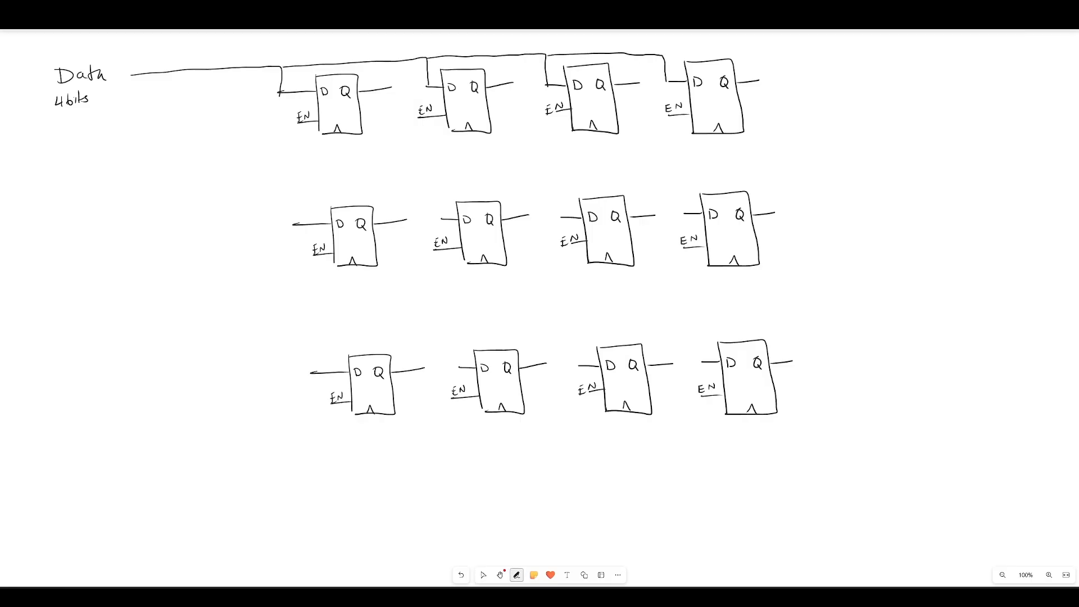
left_click_drag(281, 91, 312, 373)
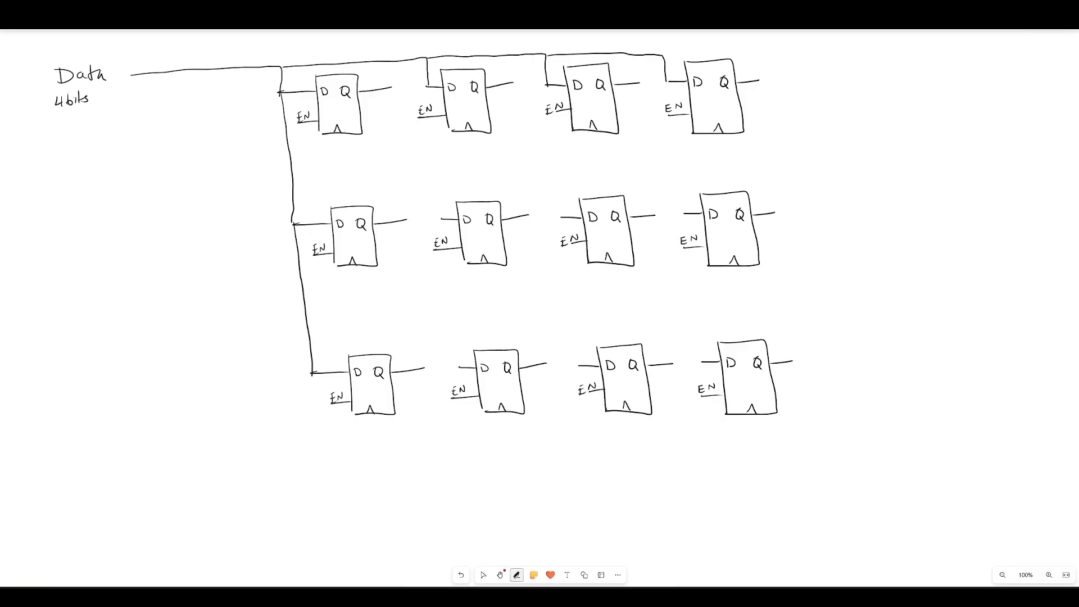
mouse_move(428, 87)
left_mouse_down()
mouse_move(431, 213)
mouse_move(447, 218)
mouse_move(451, 353)
mouse_move(465, 366)
left_mouse_up()
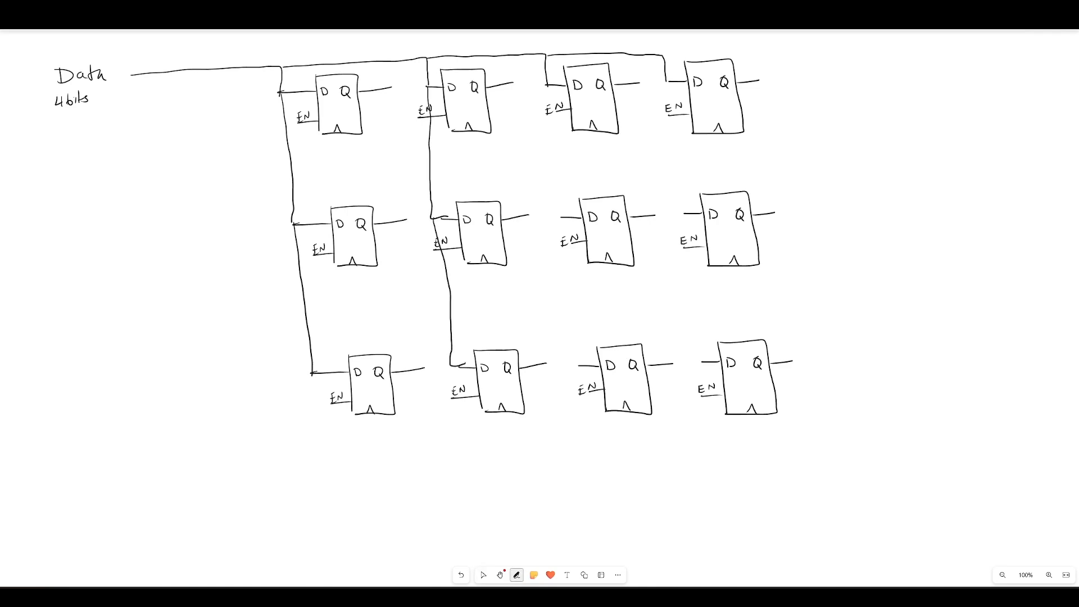
mouse_move(545, 85)
left_mouse_down()
mouse_move(575, 356)
mouse_move(597, 366)
left_mouse_up()
left_click_drag(666, 81, 700, 360)
key("v")
key("p")
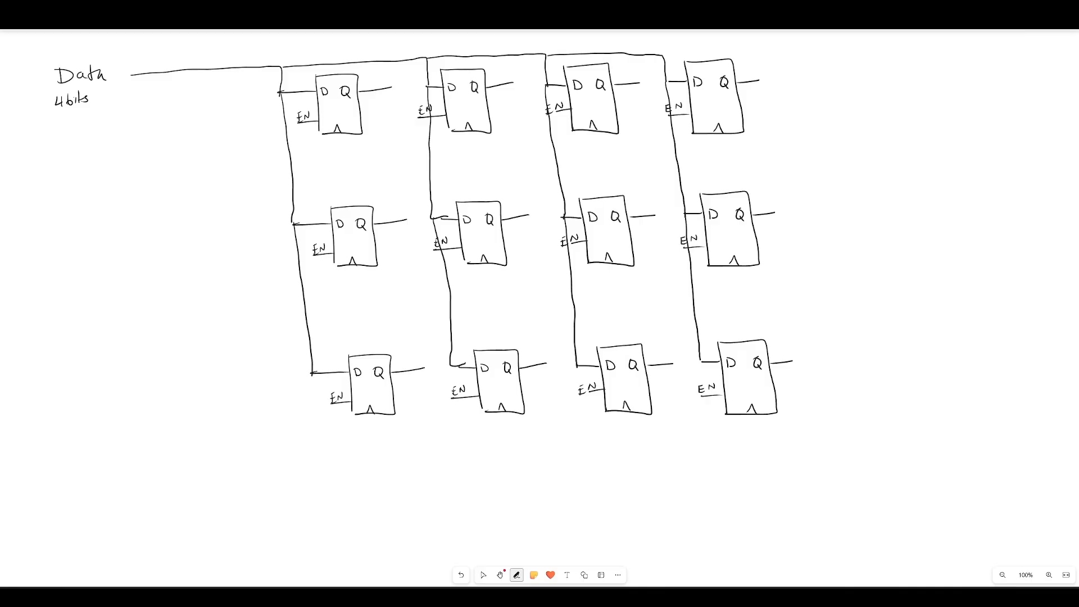
key("v")
key("p")
Draw a buffer with a control line labelled "EN" to the right of each flip-flop row
left_click_drag(841, 70, 847, 100)
left_click_drag(855, 95, 853, 126)
mouse_move(858, 202)
left_mouse_down()
mouse_move(859, 240)
mouse_move(889, 218)
mouse_move(860, 242)
mouse_move(874, 257)
mouse_move(871, 275)
mouse_move(887, 263)
left_mouse_up()
mouse_move(877, 344)
left_mouse_down()
mouse_move(879, 387)
mouse_move(916, 367)
left_mouse_up()
mouse_move(916, 367)
left_mouse_down()
mouse_move(882, 387)
mouse_move(898, 410)
mouse_move(913, 409)
left_mouse_up()
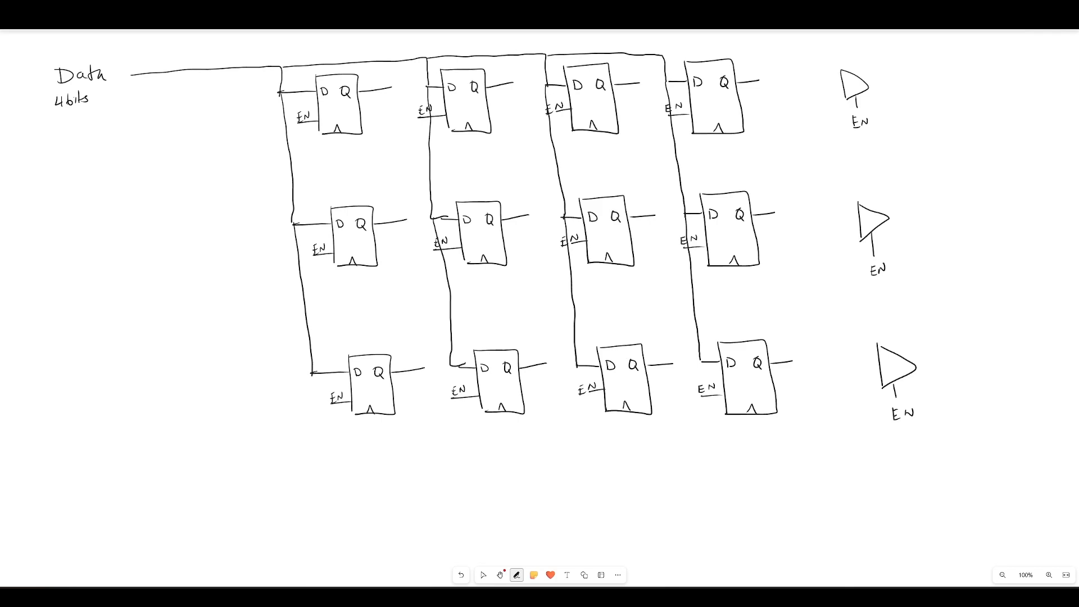
Draw a square block below the third row, write "decode" above it, and add an input line labelled "op"
left_click_drag(543, 449, 540, 463)
left_click_drag(541, 449, 546, 530)
mouse_move(543, 448)
left_mouse_down()
mouse_move(620, 449)
mouse_move(619, 535)
mouse_move(551, 536)
left_mouse_up()
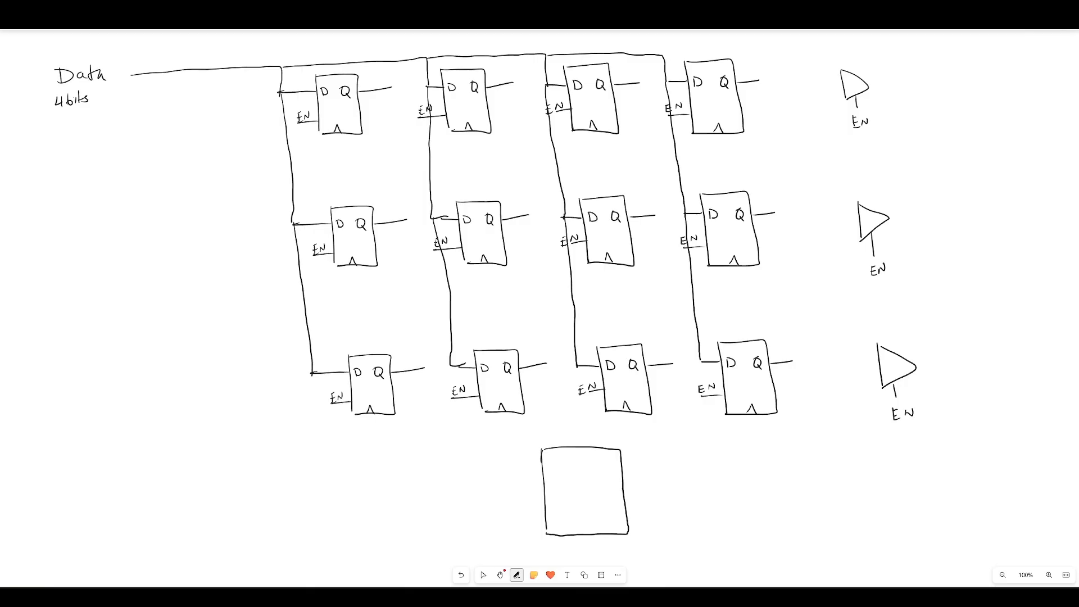
mouse_move(556, 426)
left_mouse_down()
mouse_move(553, 444)
mouse_move(589, 442)
left_mouse_up()
left_click_drag(493, 464, 539, 456)
left_click_drag(495, 443, 508, 448)
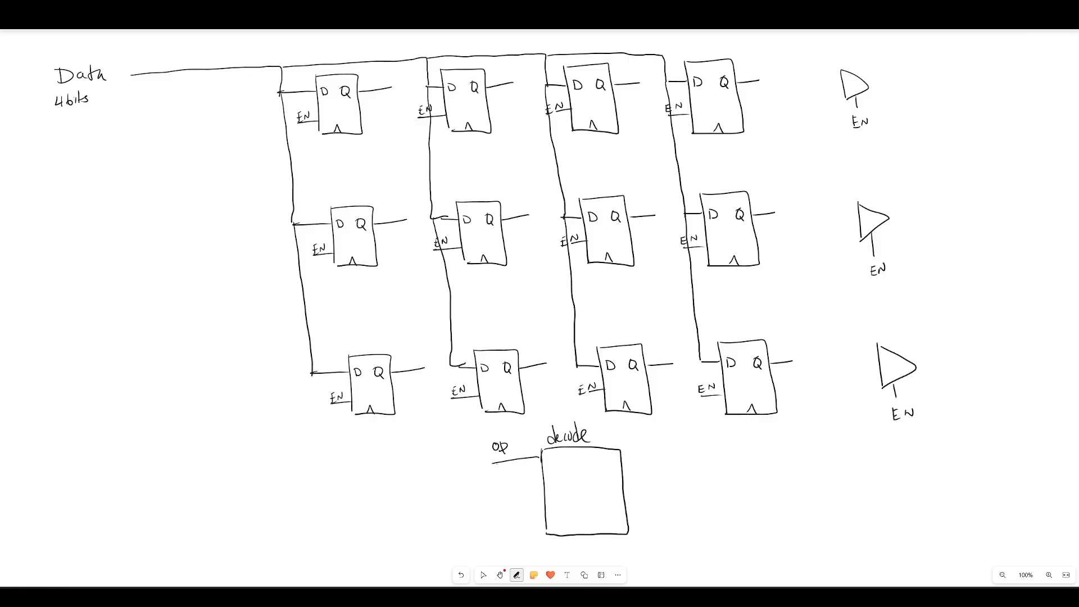
Complete the label as "decoder" and wire the block's three output lines to the EN controls of the three buffers
mouse_move(589, 436)
left_mouse_down()
mouse_move(668, 455)
mouse_move(659, 476)
mouse_move(669, 476)
left_mouse_up()
left_click_drag(626, 505, 683, 506)
mouse_move(667, 454)
left_mouse_down()
mouse_move(784, 458)
mouse_move(828, 405)
mouse_move(831, 178)
mouse_move(855, 142)
mouse_move(858, 105)
left_mouse_up()
mouse_move(668, 477)
left_mouse_down()
mouse_move(845, 476)
mouse_move(840, 363)
mouse_move(881, 253)
left_mouse_up()
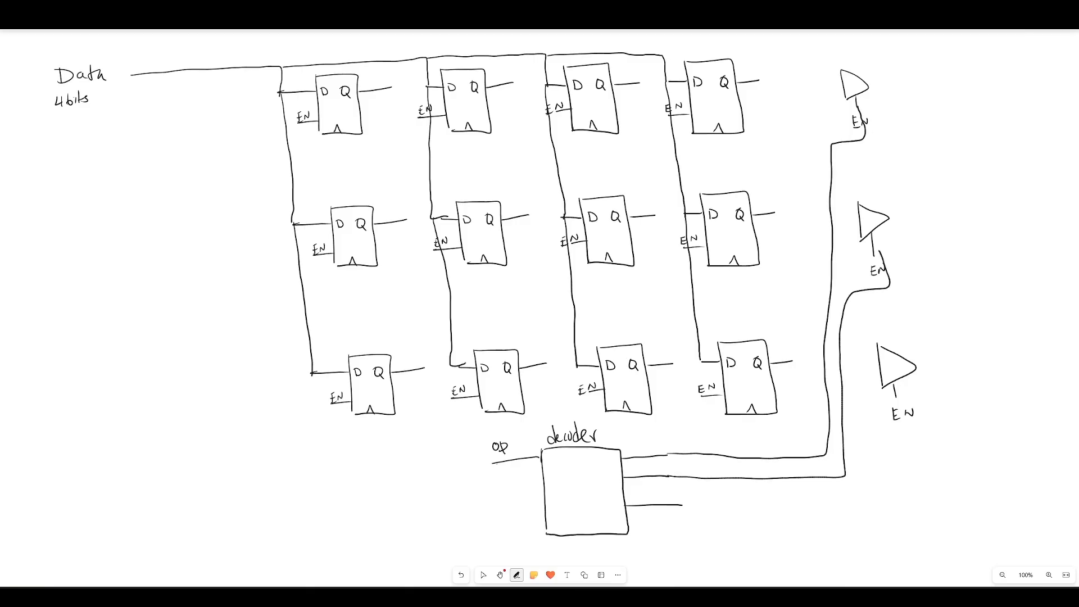
mouse_move(682, 505)
left_mouse_down()
mouse_move(811, 497)
mouse_move(902, 473)
mouse_move(895, 395)
left_mouse_up()
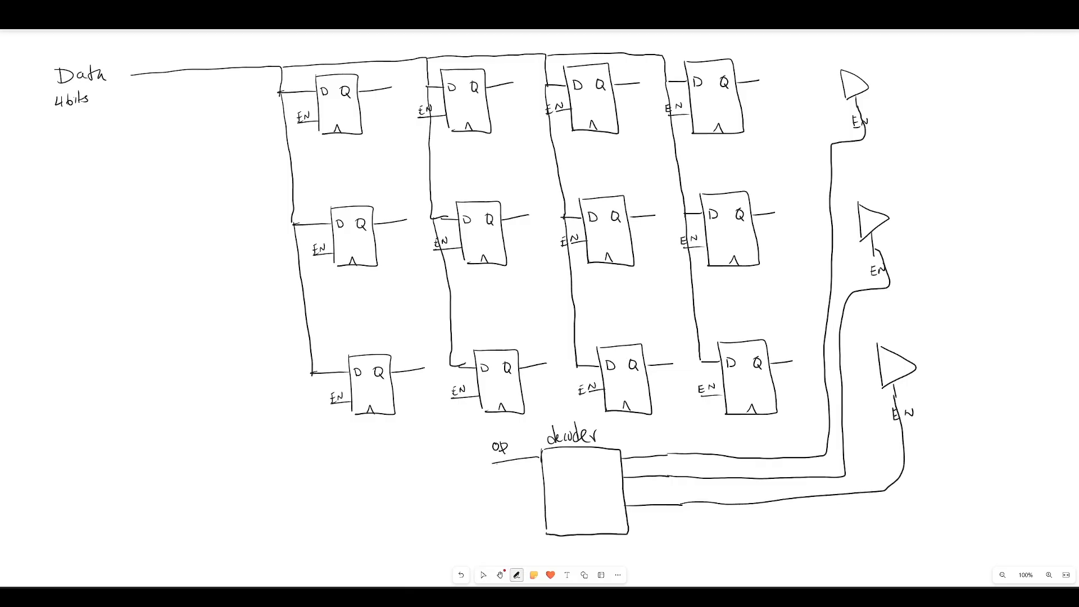
Draw the top buffer's output line, label it "output", and join the two lower buffers' outputs to it
left_click_drag(869, 89, 898, 87)
left_click_drag(896, 87, 955, 77)
mouse_move(957, 67)
left_mouse_down()
mouse_move(958, 79)
mouse_move(963, 70)
left_mouse_up()
mouse_move(967, 70)
left_mouse_down()
mouse_move(968, 83)
mouse_move(976, 76)
left_mouse_up()
left_click_drag(980, 70, 987, 76)
left_click_drag(993, 65, 993, 79)
left_click_drag(991, 76, 1009, 71)
mouse_move(904, 88)
left_mouse_down()
mouse_move(911, 225)
mouse_move(887, 219)
mouse_move(932, 366)
mouse_move(915, 363)
left_mouse_up()
Connect the Q output of the last flip-flop in each row to that row's buffer input
left_click_drag(793, 362, 882, 369)
left_click_drag(754, 215, 858, 214)
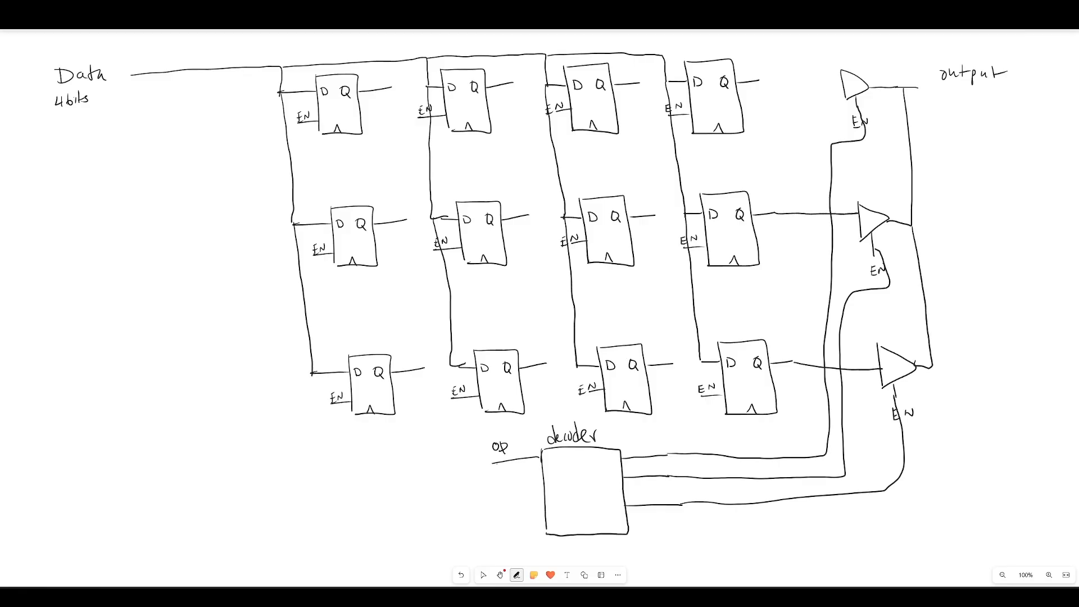
left_click_drag(762, 82, 842, 80)
Route the top row's remaining Q outputs toward its buffer input and write "4 buffer" above that buffer
mouse_move(639, 83)
left_mouse_down()
mouse_move(641, 139)
mouse_move(767, 140)
mouse_move(769, 73)
left_mouse_up()
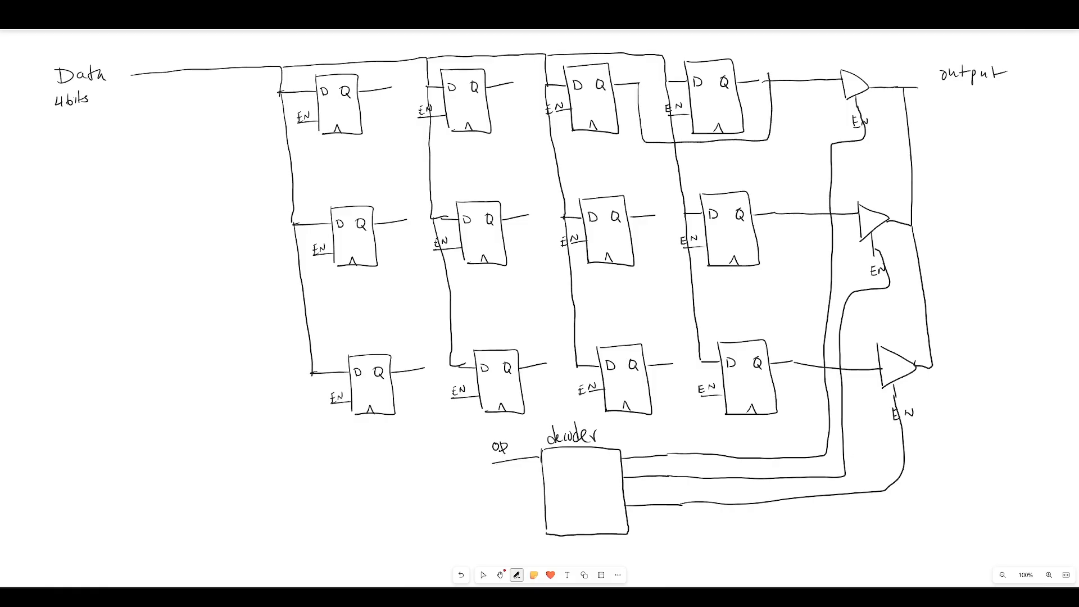
mouse_move(513, 84)
left_mouse_down()
mouse_move(562, 166)
mouse_move(750, 155)
mouse_move(771, 141)
left_mouse_up()
mouse_move(857, 56)
left_mouse_down()
mouse_move(876, 61)
mouse_move(883, 43)
mouse_move(888, 56)
mouse_move(908, 44)
left_mouse_up()
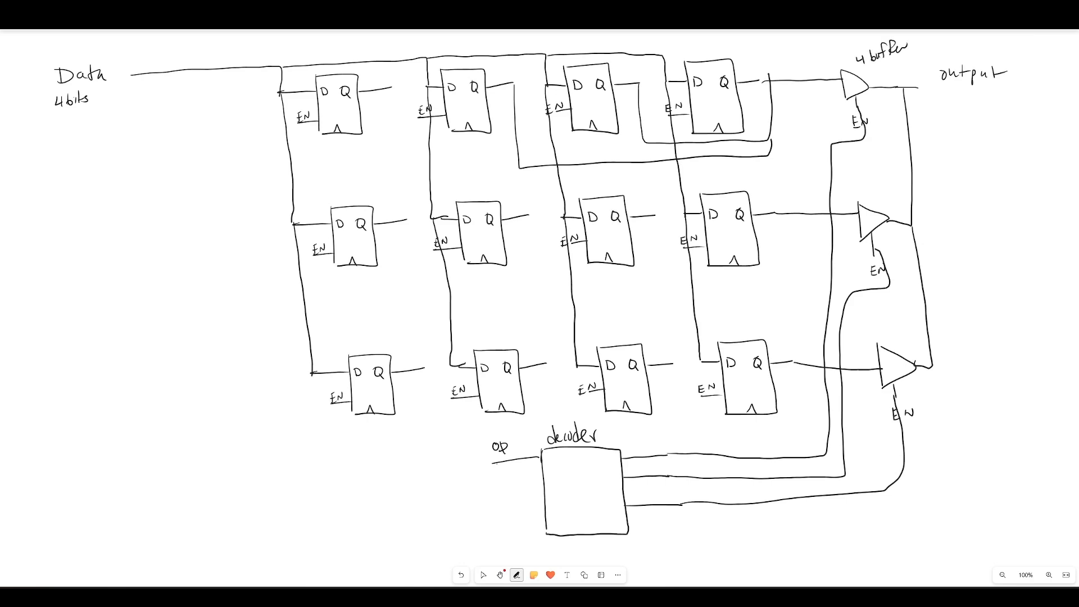
mouse_move(393, 89)
left_mouse_down()
mouse_move(397, 157)
mouse_move(527, 164)
left_mouse_up()
Route the second row's first three Q outputs along a shared line to that row's buffer input
mouse_move(655, 216)
left_mouse_down()
mouse_move(686, 288)
mouse_move(790, 253)
mouse_move(780, 216)
left_mouse_up()
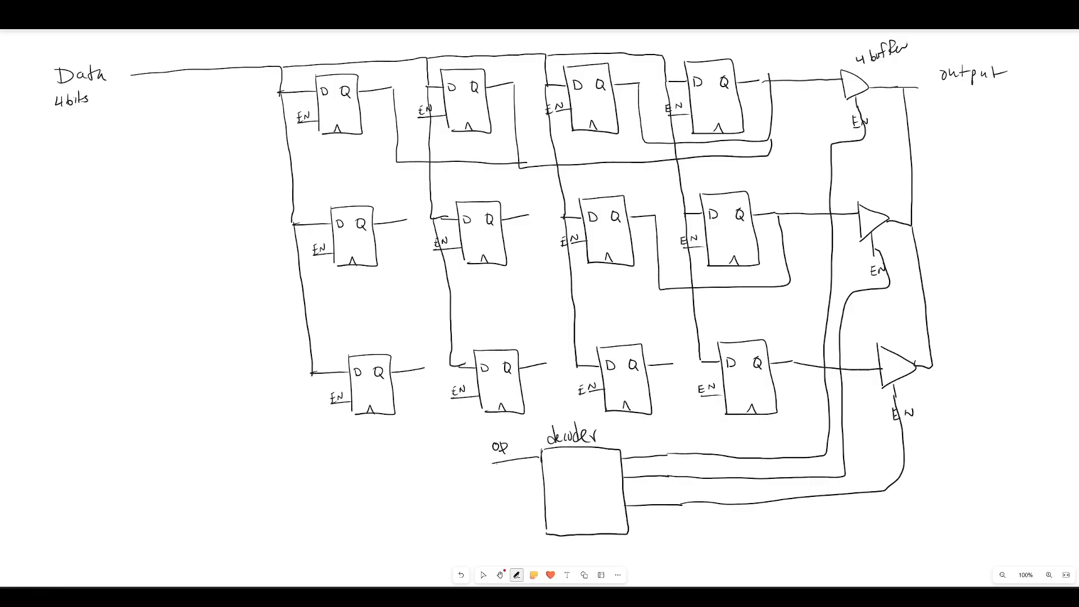
mouse_move(528, 216)
left_mouse_down()
mouse_move(569, 291)
mouse_move(666, 290)
left_mouse_up()
mouse_move(407, 219)
left_mouse_down()
mouse_move(414, 297)
mouse_move(551, 290)
left_mouse_up()
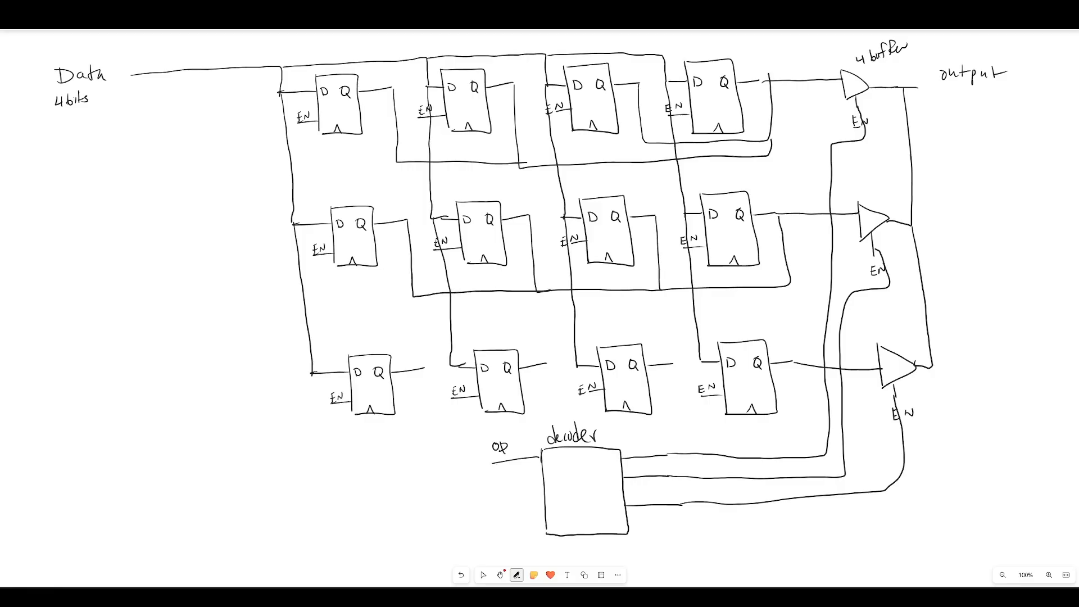
Route the third row's first three Q outputs along a shared line to that row's buffer input
mouse_move(422, 367)
left_mouse_down()
mouse_move(423, 426)
mouse_move(809, 420)
mouse_move(803, 371)
left_mouse_up()
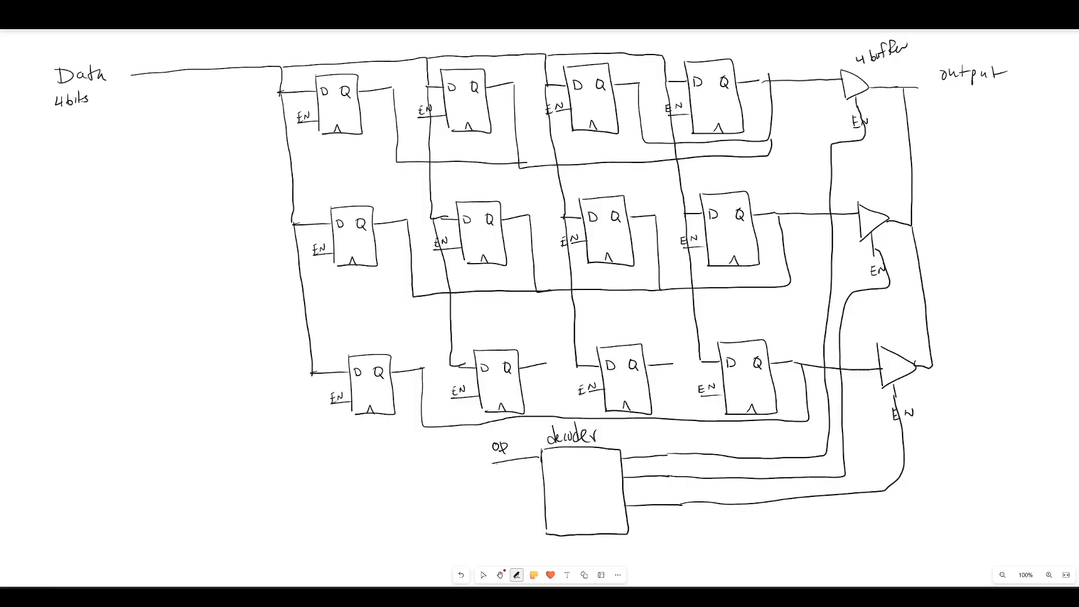
left_click_drag(671, 364, 678, 408)
left_click_drag(546, 364, 549, 409)
Tie the clock inputs of the four top-row flip-flops together with a shared line extending out to the left
left_click_drag(338, 133, 225, 179)
mouse_move(468, 132)
left_mouse_down()
mouse_move(399, 177)
mouse_move(335, 177)
left_mouse_up()
mouse_move(593, 130)
left_mouse_down()
mouse_move(596, 174)
mouse_move(477, 179)
left_mouse_up()
mouse_move(720, 130)
left_mouse_down()
mouse_move(722, 147)
mouse_move(679, 175)
mouse_move(592, 174)
left_mouse_up()
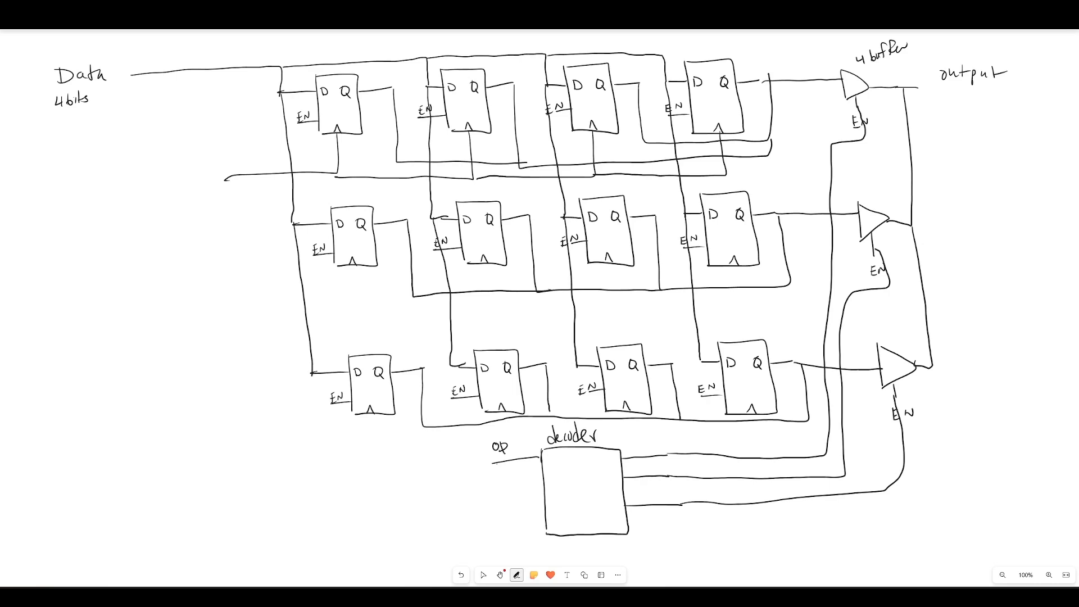
Branch the shared clock line down to the second row and tie it to the clock inputs of its four flip-flops
mouse_move(263, 178)
left_mouse_down()
mouse_move(277, 268)
mouse_move(303, 298)
mouse_move(713, 297)
mouse_move(732, 266)
left_mouse_up()
left_click_drag(355, 294, 355, 264)
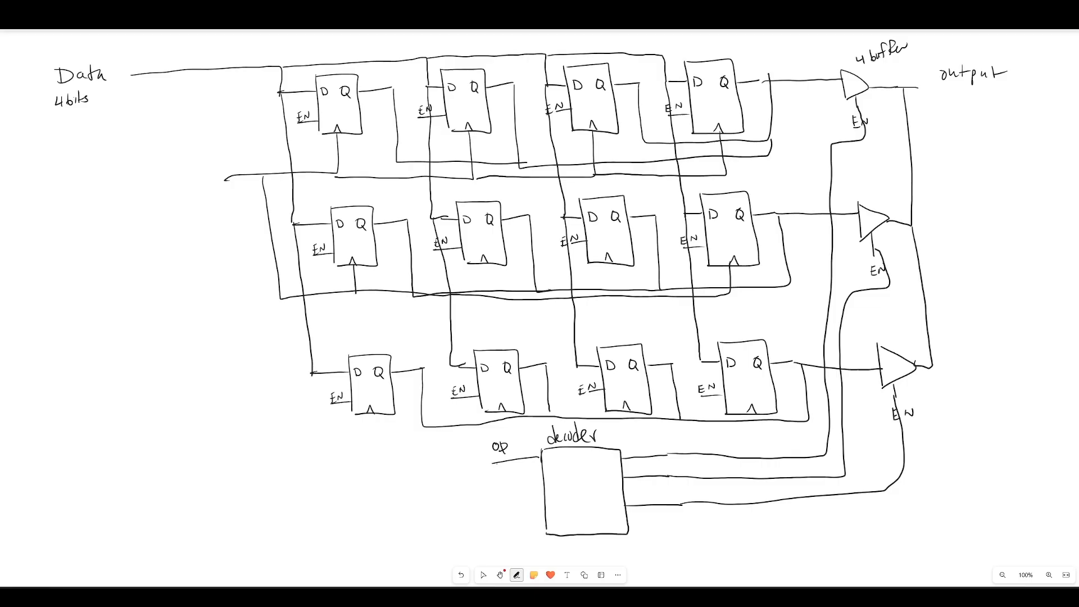
left_click_drag(489, 298, 487, 264)
left_click_drag(612, 260, 617, 297)
Extend the clock line down to the third row and connect it to the clock inputs of its four flip-flops
mouse_move(753, 412)
left_mouse_down()
mouse_move(755, 432)
mouse_move(282, 435)
mouse_move(284, 282)
left_mouse_up()
left_click_drag(373, 414, 373, 433)
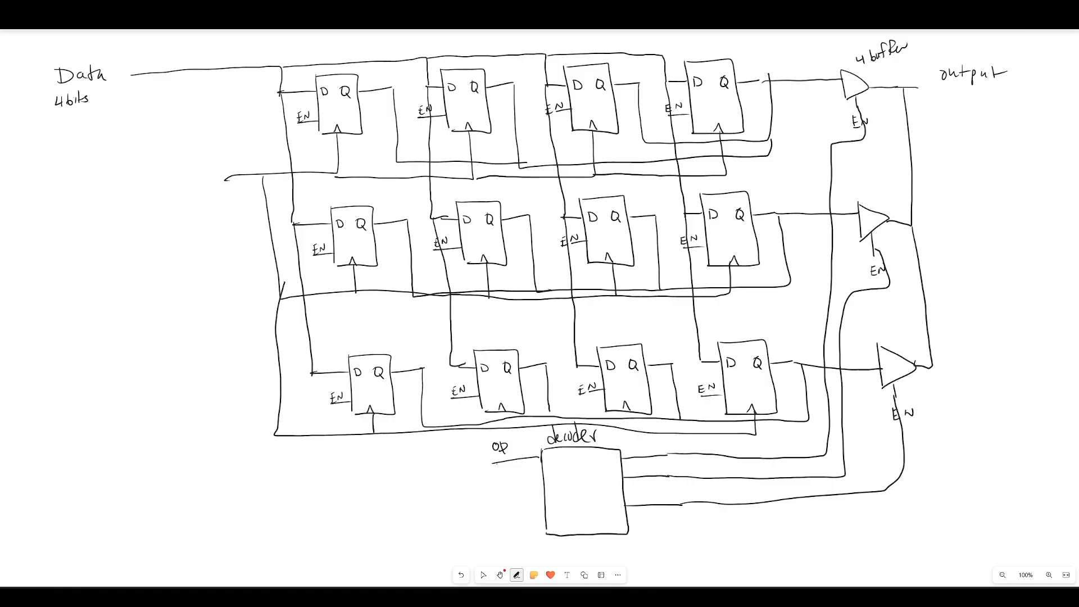
left_click_drag(502, 412, 502, 432)
left_click_drag(629, 409, 630, 432)
Label the shared clock line "CLK" with a boxed square-wave symbol, and write "Write EN" below it
mouse_move(179, 158)
left_mouse_down()
mouse_move(169, 168)
mouse_move(194, 172)
left_mouse_up()
mouse_move(207, 155)
left_mouse_down()
mouse_move(206, 172)
mouse_move(161, 210)
mouse_move(218, 210)
mouse_move(157, 212)
mouse_move(181, 193)
mouse_move(209, 199)
left_mouse_up()
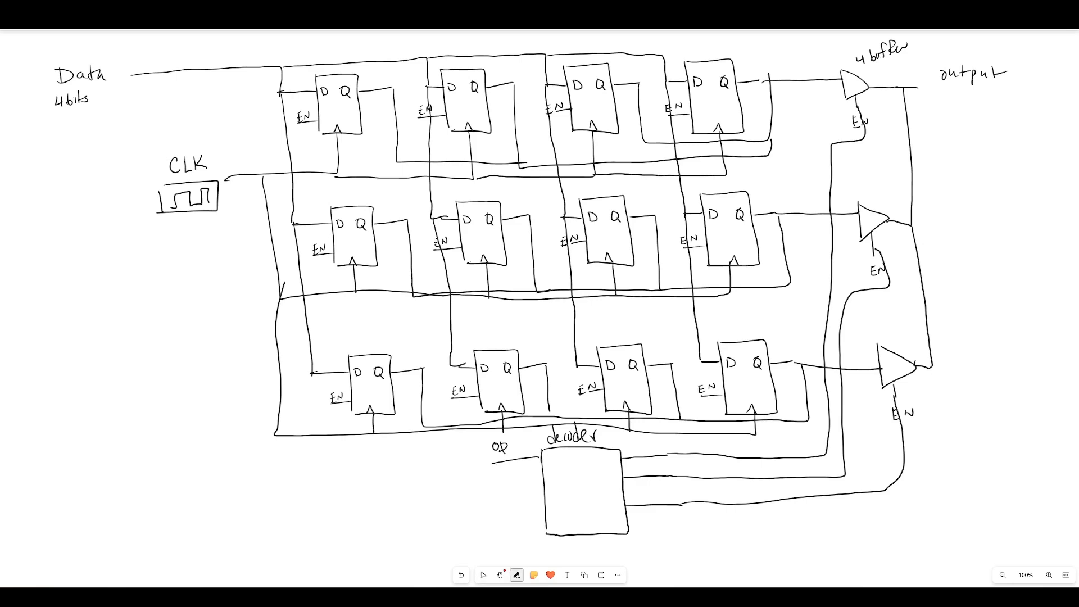
left_click_drag(107, 258, 124, 260)
left_click_drag(127, 256, 138, 262)
left_click_drag(141, 258, 168, 257)
left_click_drag(170, 256, 180, 245)
Draw red lines from "Write EN" to the EN inputs of the flip-flops in all three rows
left_click(516, 575)
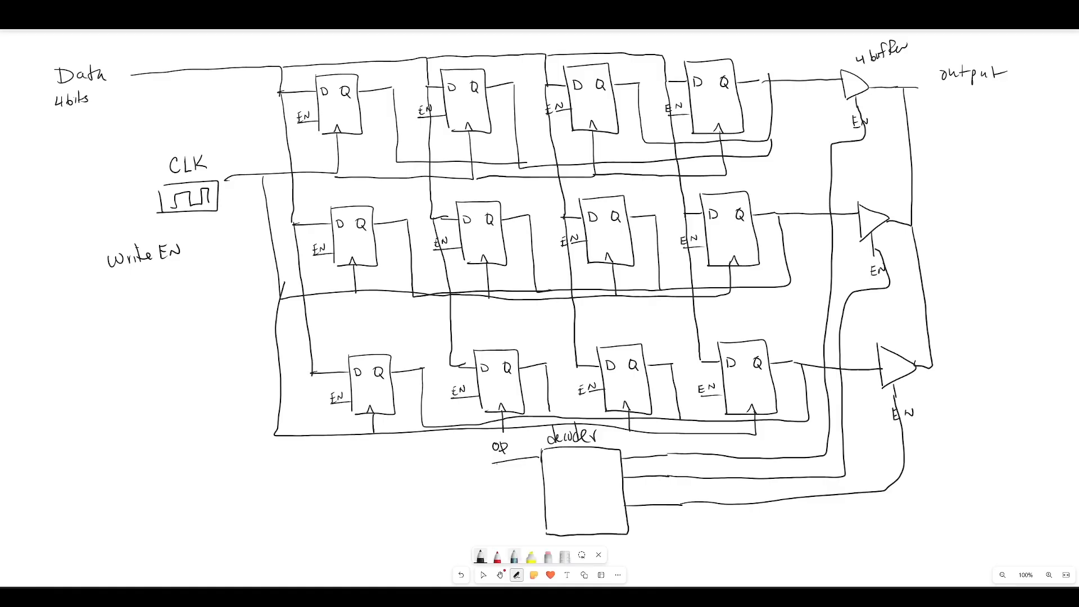
left_click(497, 557)
mouse_move(152, 266)
left_mouse_down()
mouse_move(153, 278)
mouse_move(229, 272)
mouse_move(247, 241)
mouse_move(236, 200)
mouse_move(291, 200)
mouse_move(299, 119)
left_mouse_up()
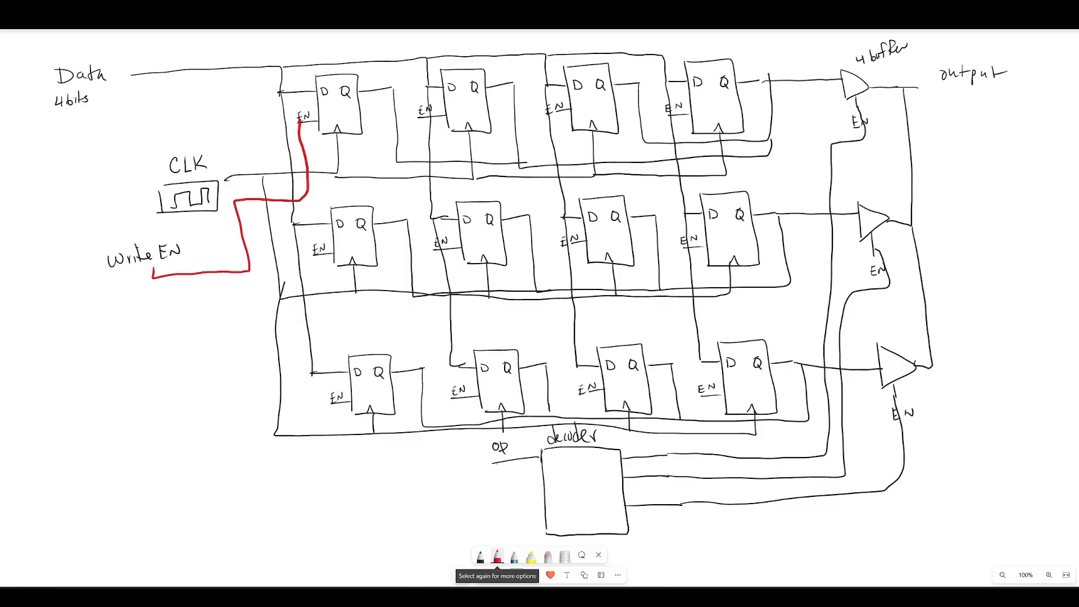
key("ctrl+z")
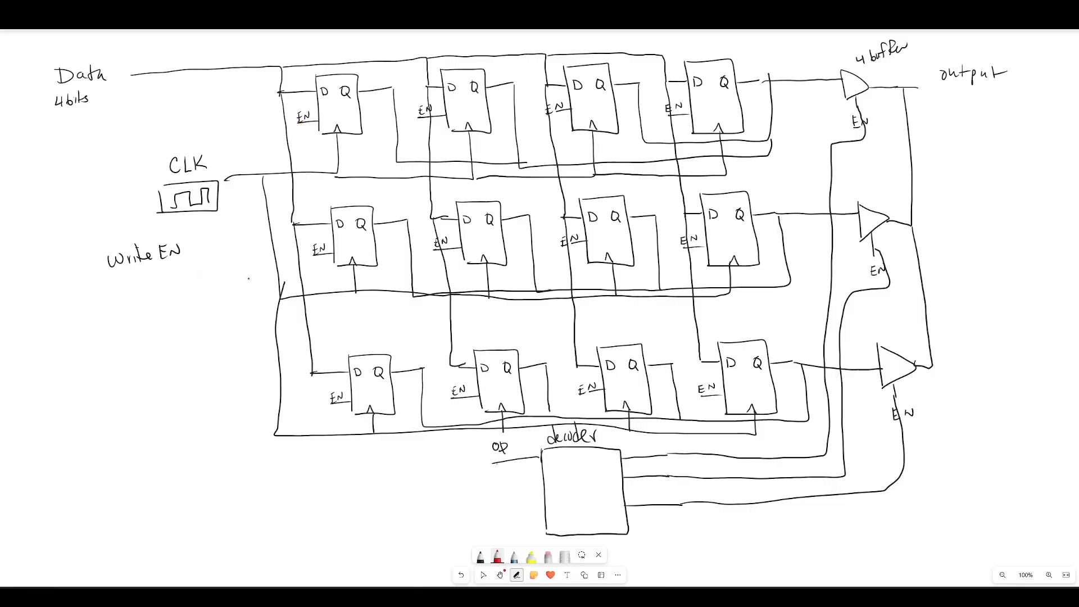
mouse_move(194, 253)
left_mouse_down()
mouse_move(286, 236)
mouse_move(273, 158)
mouse_move(301, 135)
mouse_move(298, 125)
mouse_move(315, 147)
mouse_move(400, 144)
mouse_move(417, 120)
mouse_move(520, 147)
mouse_move(565, 118)
mouse_move(653, 139)
mouse_move(678, 121)
left_mouse_up()
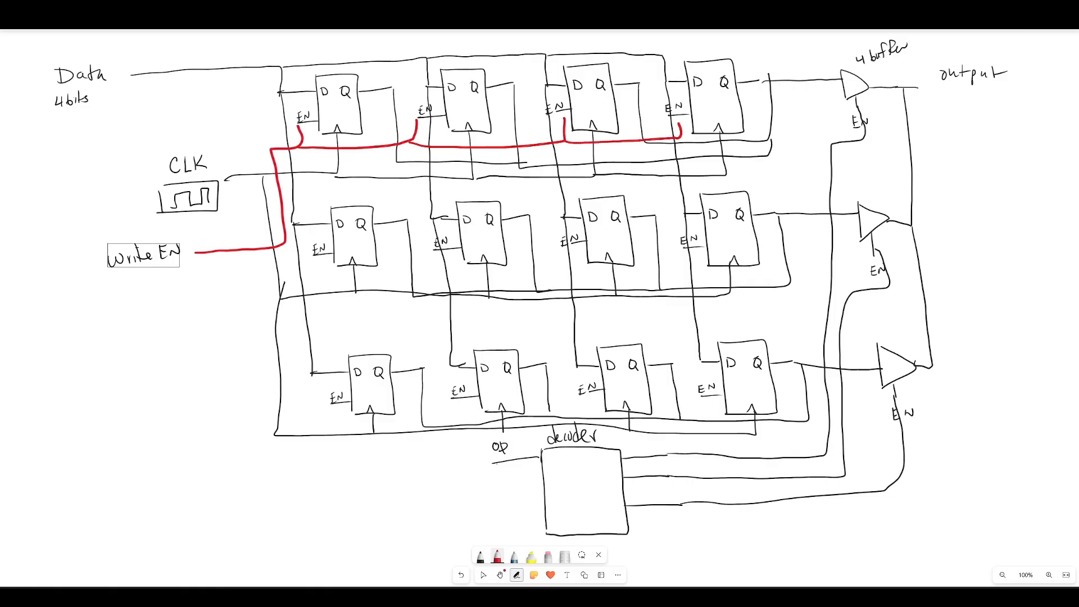
mouse_move(285, 246)
left_mouse_down()
mouse_move(288, 259)
mouse_move(313, 256)
mouse_move(311, 273)
mouse_move(366, 274)
mouse_move(442, 270)
mouse_move(440, 249)
mouse_move(476, 271)
mouse_move(565, 269)
mouse_move(574, 246)
mouse_move(666, 272)
mouse_move(699, 253)
left_mouse_up()
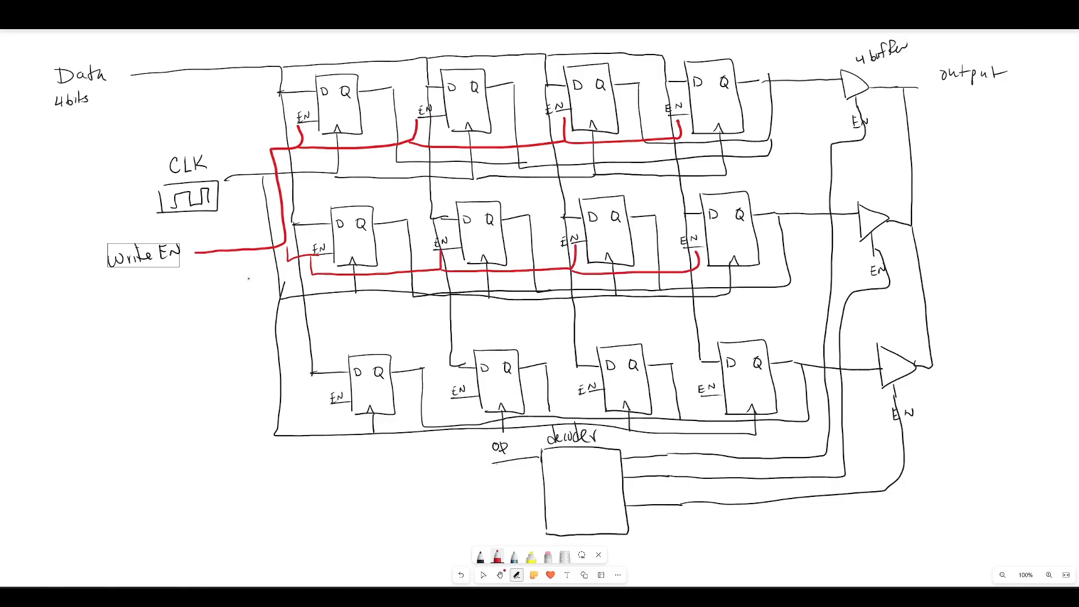
mouse_move(313, 275)
left_mouse_down()
mouse_move(311, 394)
mouse_move(341, 403)
mouse_move(318, 421)
mouse_move(399, 423)
mouse_move(459, 400)
mouse_move(538, 416)
mouse_move(586, 393)
mouse_move(661, 416)
mouse_move(710, 400)
left_mouse_up()
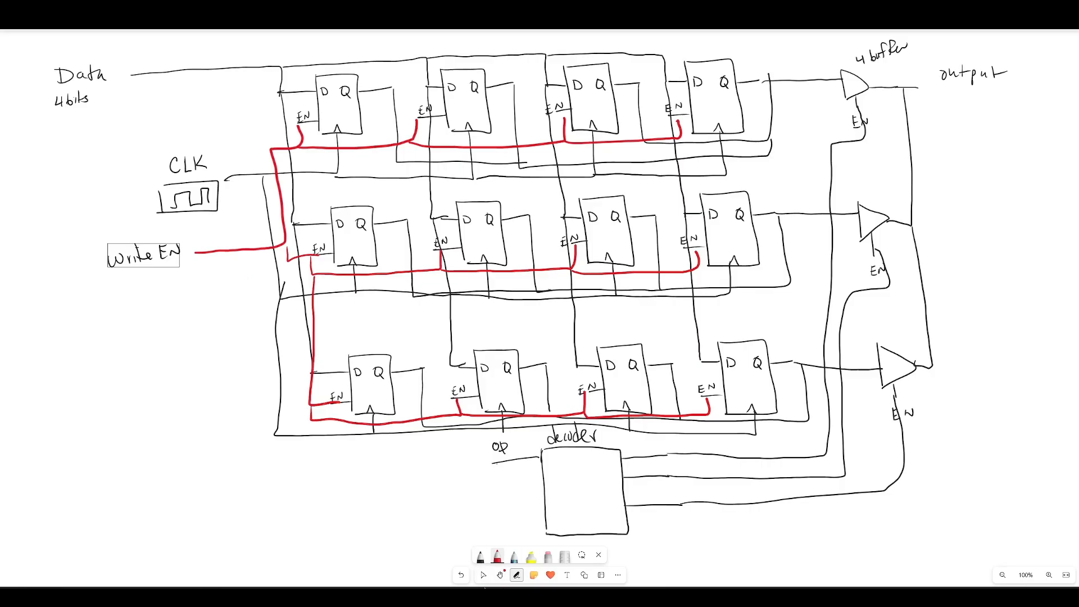
Label the decoder's inputs "address" and "MemRead" in black and draw the MemRead input line
mouse_move(484, 590)
left_click(500, 575)
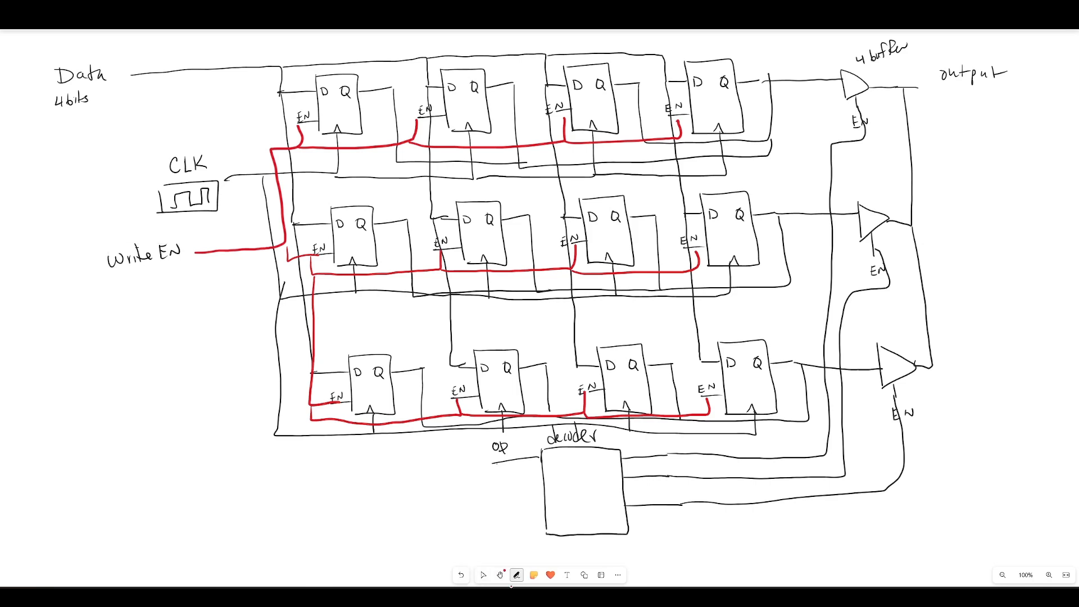
left_click(516, 575)
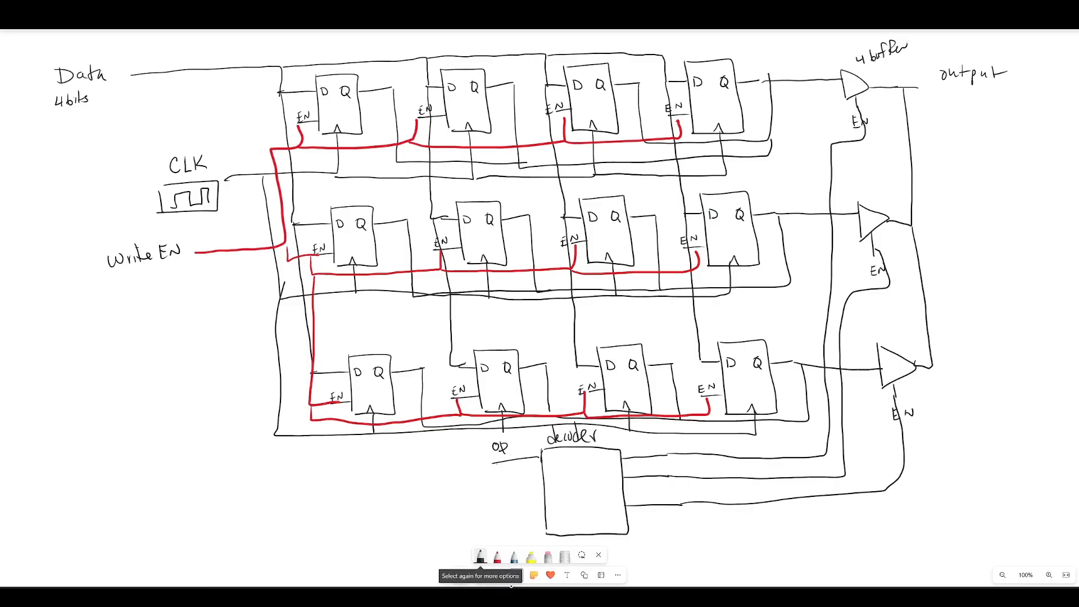
left_click(480, 556)
left_click(481, 556)
left_click_drag(470, 471, 507, 471)
left_click_drag(512, 465, 515, 476)
left_click_drag(515, 521, 545, 518)
left_click_drag(471, 521, 477, 521)
mouse_move(485, 518)
left_mouse_down()
mouse_move(501, 520)
mouse_move(506, 502)
mouse_move(509, 514)
mouse_move(531, 516)
left_mouse_up()
Tick the decoder's three output lines and draw a curved arrow over each buffer from its input to its output
mouse_move(665, 448)
left_mouse_down()
mouse_move(683, 442)
mouse_move(680, 468)
mouse_move(699, 487)
left_mouse_up()
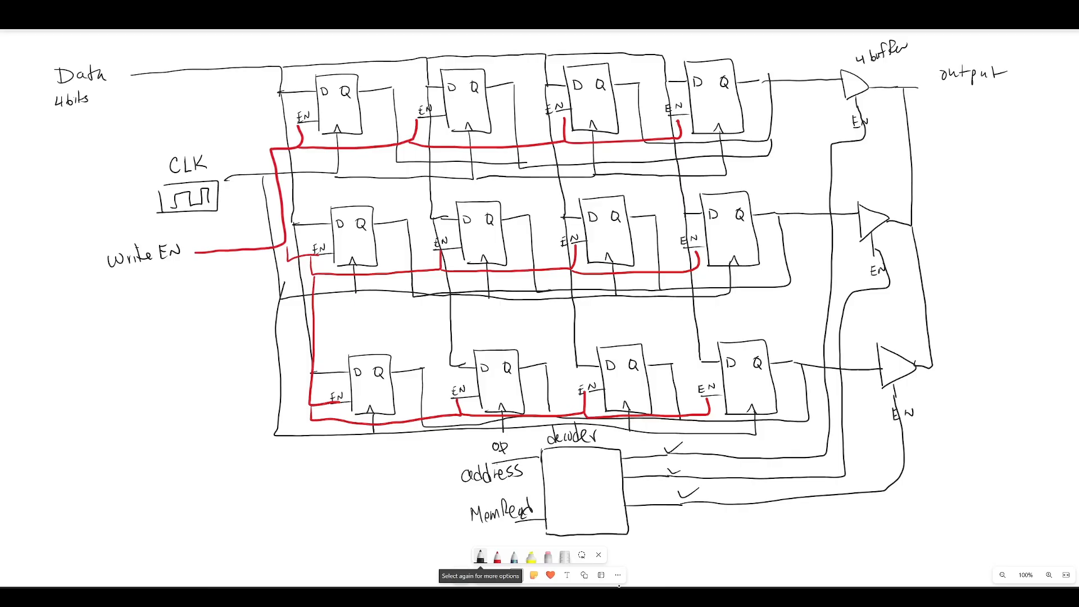
mouse_move(798, 74)
left_mouse_down()
mouse_move(809, 61)
mouse_move(886, 73)
mouse_move(894, 89)
left_mouse_up()
mouse_move(804, 212)
left_mouse_down()
mouse_move(882, 201)
mouse_move(891, 220)
left_mouse_up()
mouse_move(810, 353)
left_mouse_down()
mouse_move(877, 312)
mouse_move(914, 353)
left_mouse_up()
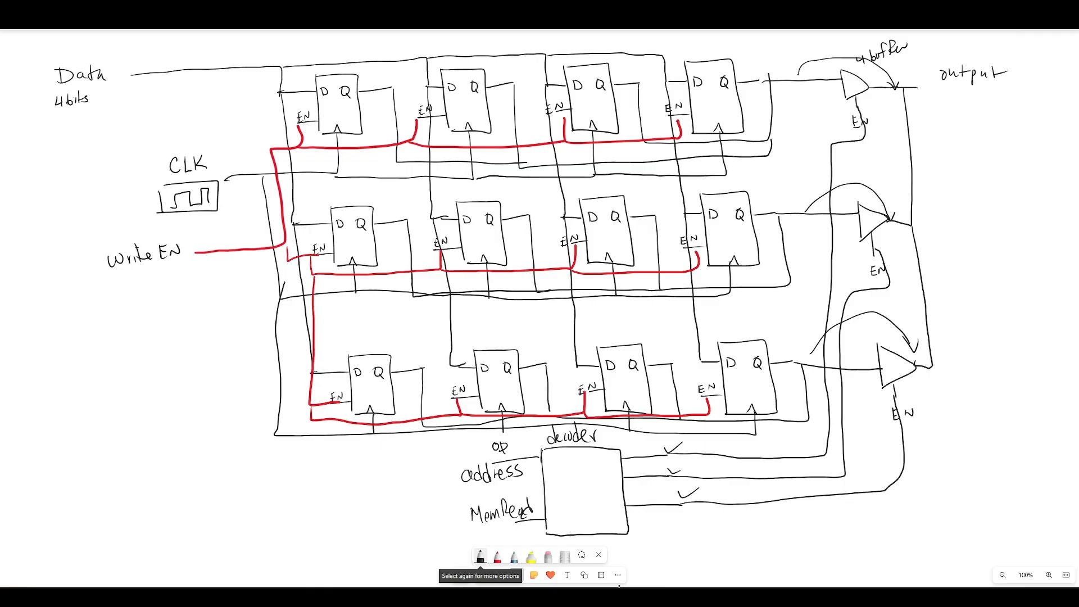
Extend the top buffer's line toward "output" and write an underlined "4 bit" beneath that label
mouse_move(899, 88)
left_mouse_down()
mouse_move(943, 86)
mouse_move(933, 111)
left_mouse_up()
left_click_drag(941, 95, 941, 106)
left_click_drag(947, 100, 946, 105)
left_click_drag(951, 97, 963, 119)
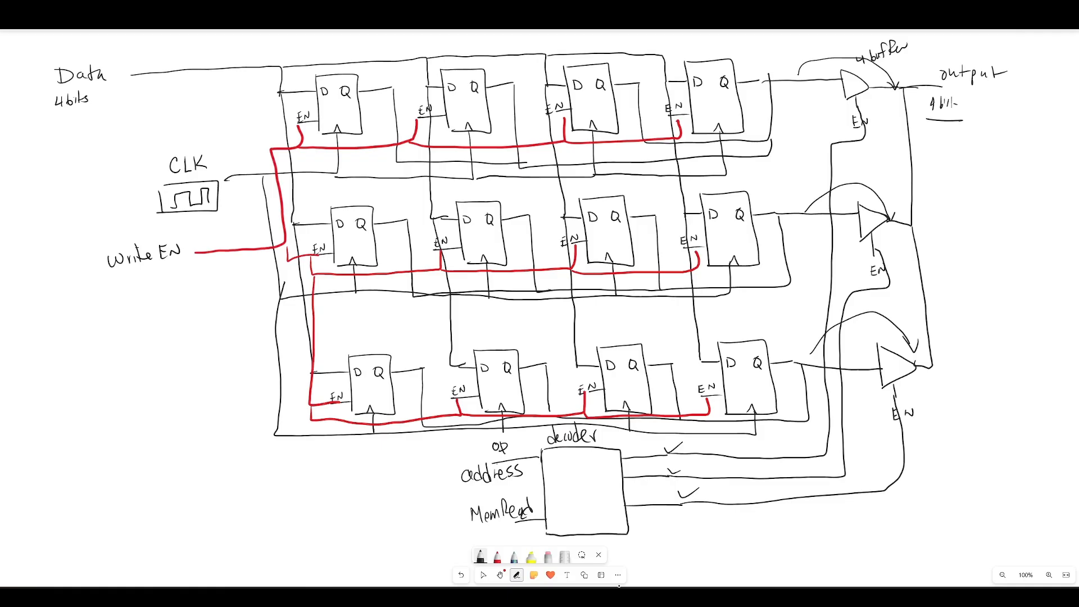
Mark the decoder outputs 0, 0 and 1, retrace the arrow over the third buffer, and write "Z" in the other two buffers
left_click_drag(641, 443, 648, 506)
mouse_move(812, 355)
left_mouse_down()
mouse_move(834, 337)
mouse_move(925, 350)
mouse_move(925, 340)
left_mouse_up()
left_click_drag(863, 220, 874, 225)
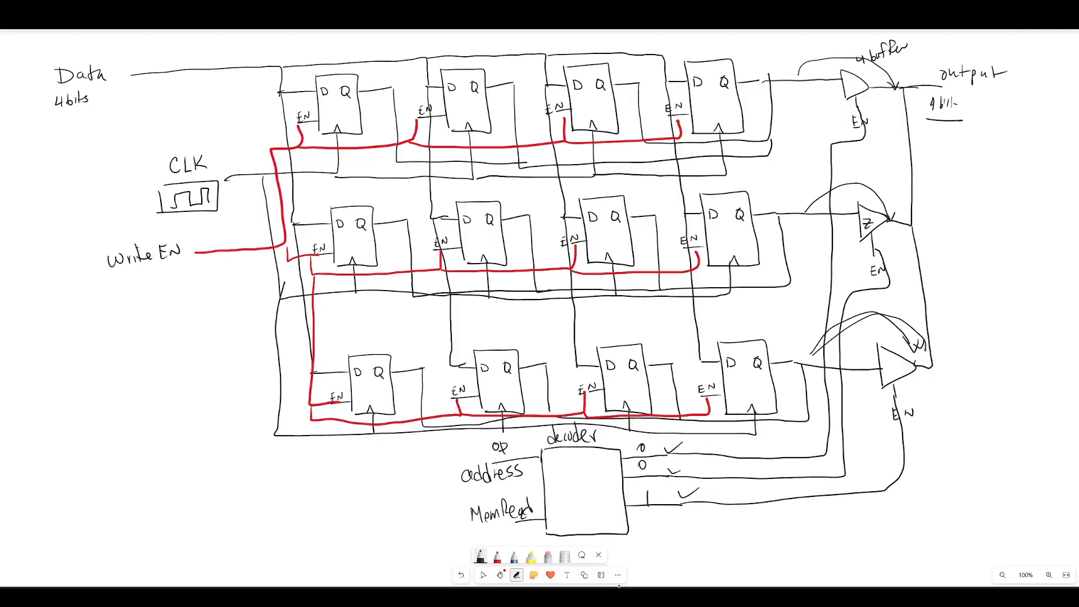
mouse_move(849, 83)
left_mouse_down()
mouse_move(852, 93)
mouse_move(901, 86)
left_mouse_up()
Switch to Logisim-evolution and place four D flip-flops in an evenly spaced horizontal row
mouse_move(1078, 93)
left_mouse_down()
mouse_move(588, 60)
mouse_move(441, 93)
mouse_move(474, 103)
mouse_move(496, 167)
mouse_move(506, 115)
left_mouse_up()
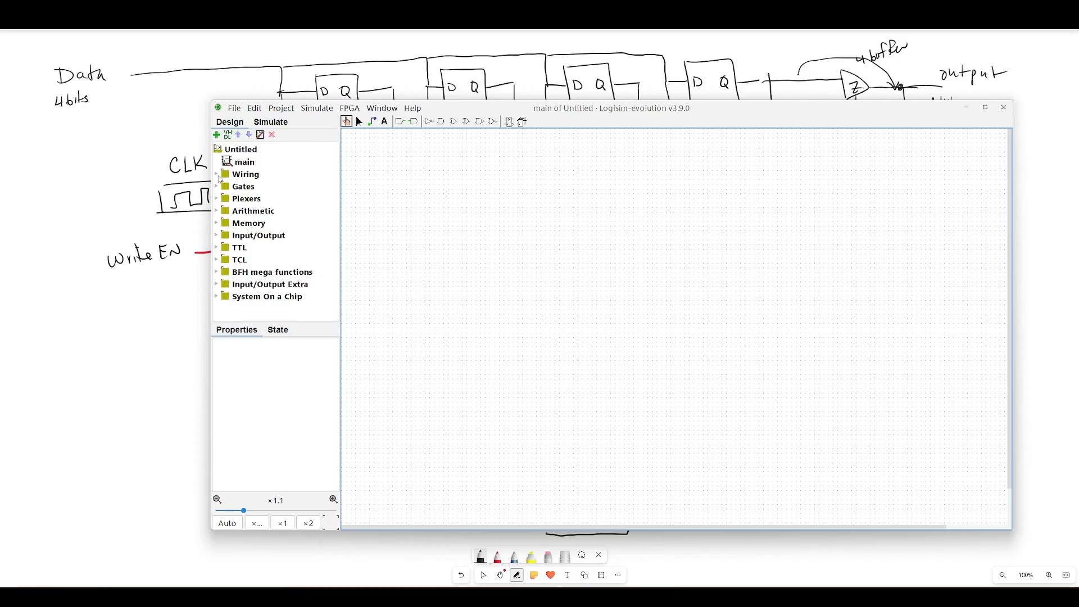
left_click(218, 226)
left_click(262, 203)
left_click(494, 230)
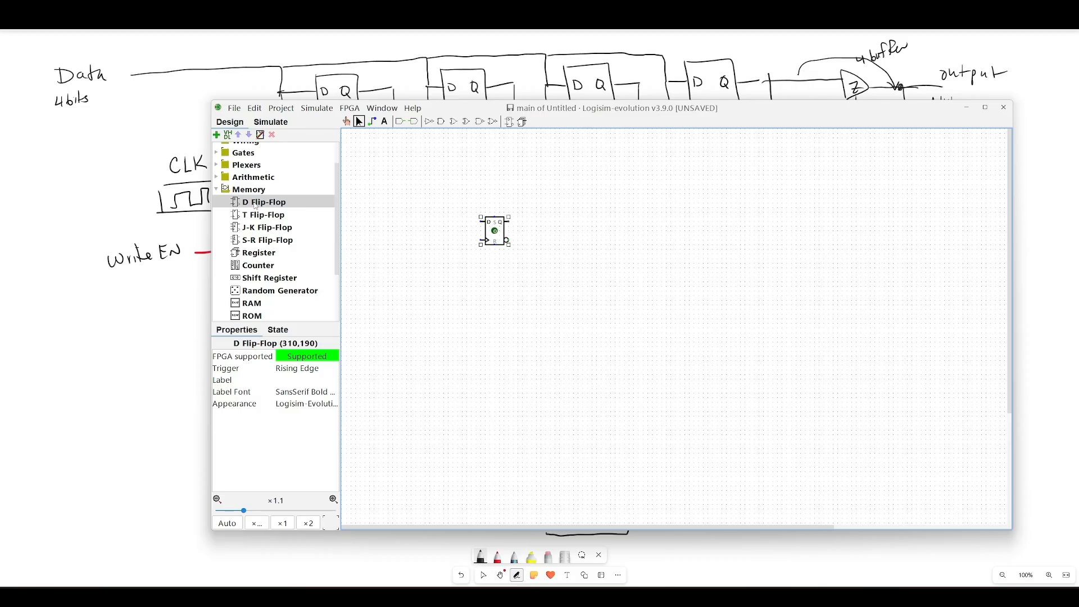
left_click(553, 216)
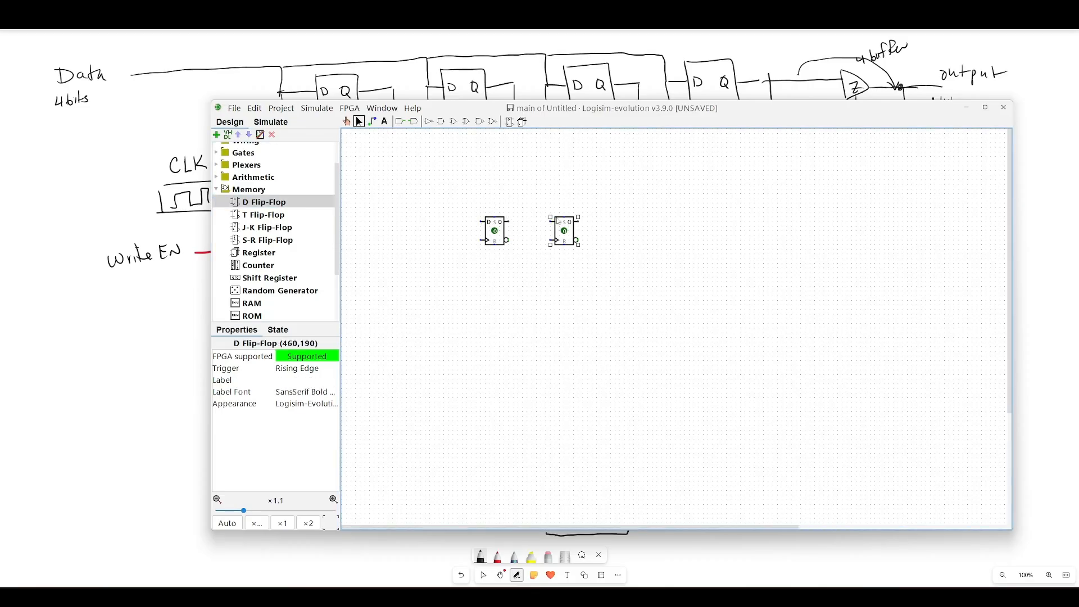
left_click(621, 217)
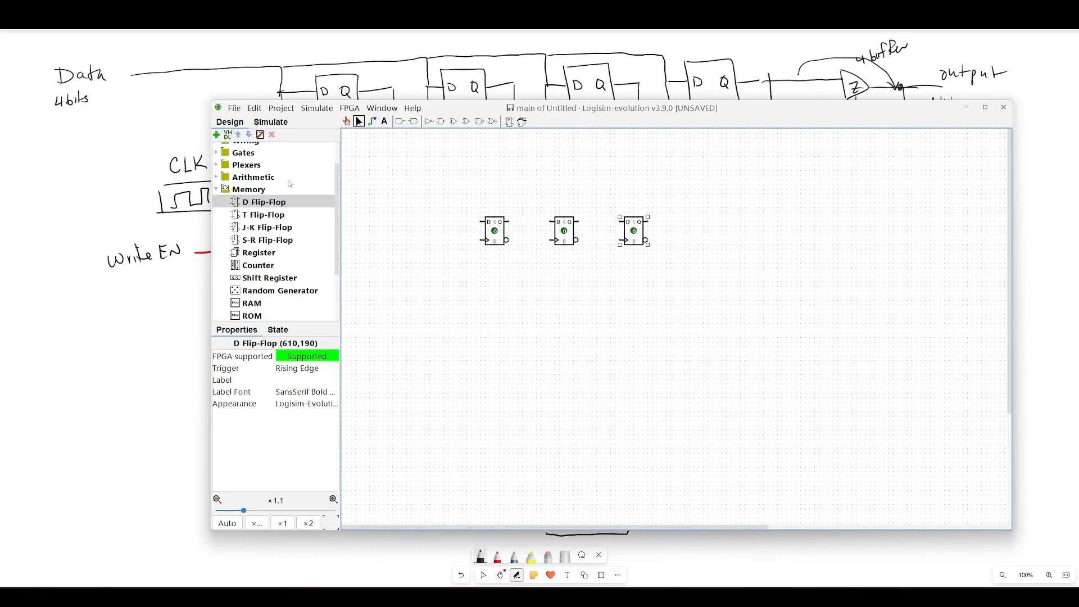
left_click(265, 201)
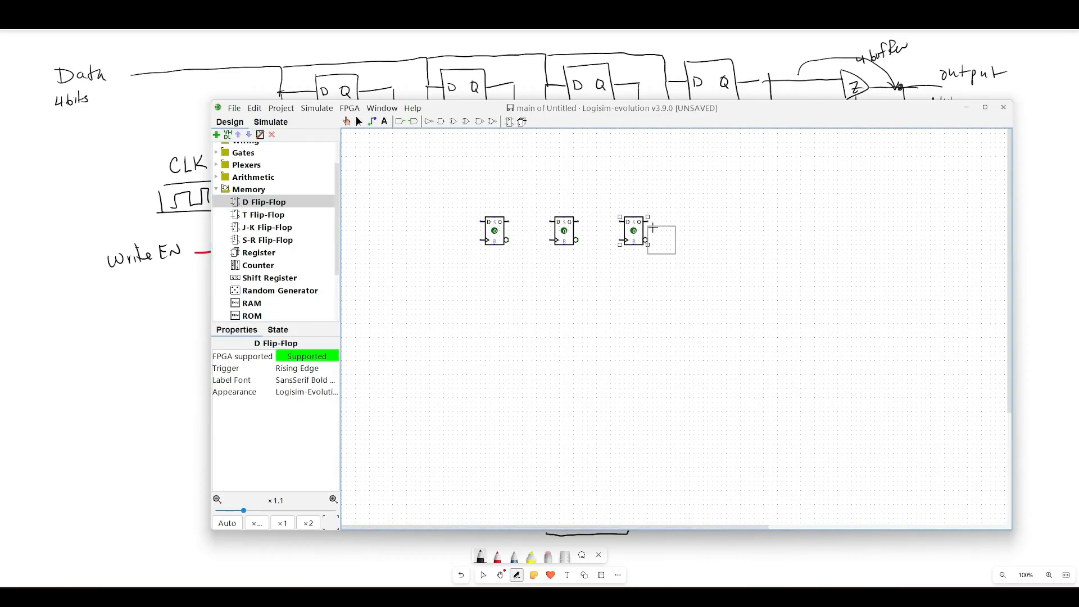
left_click(693, 217)
left_click_drag(760, 114, 704, 84)
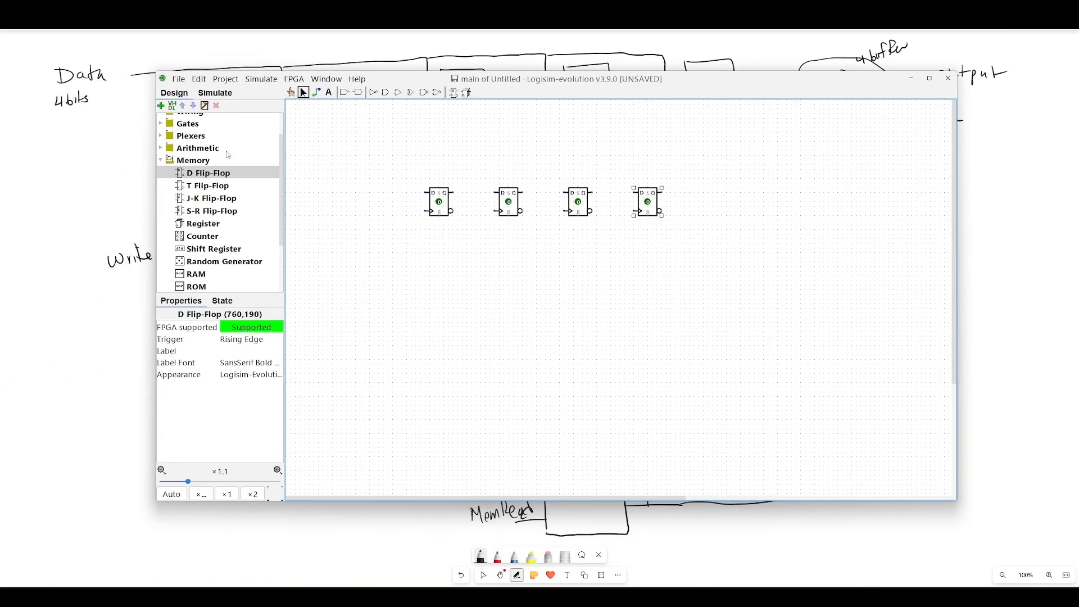
Place a splitter above the first flip-flop and set its facing to South
scroll(159, 140, "up", 3)
left_click(161, 147)
left_click(197, 133)
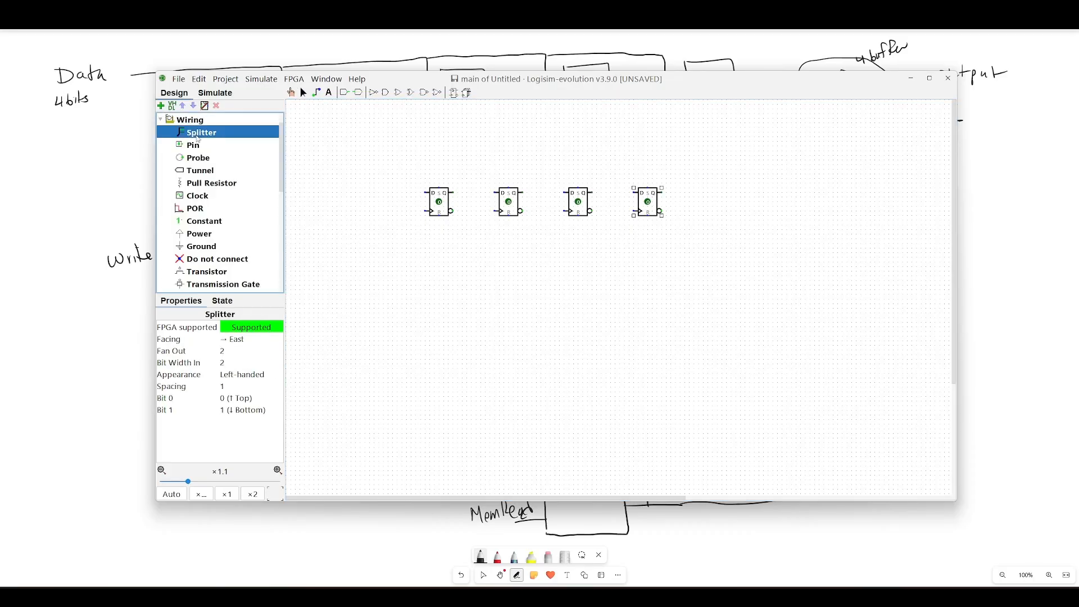
left_click(429, 147)
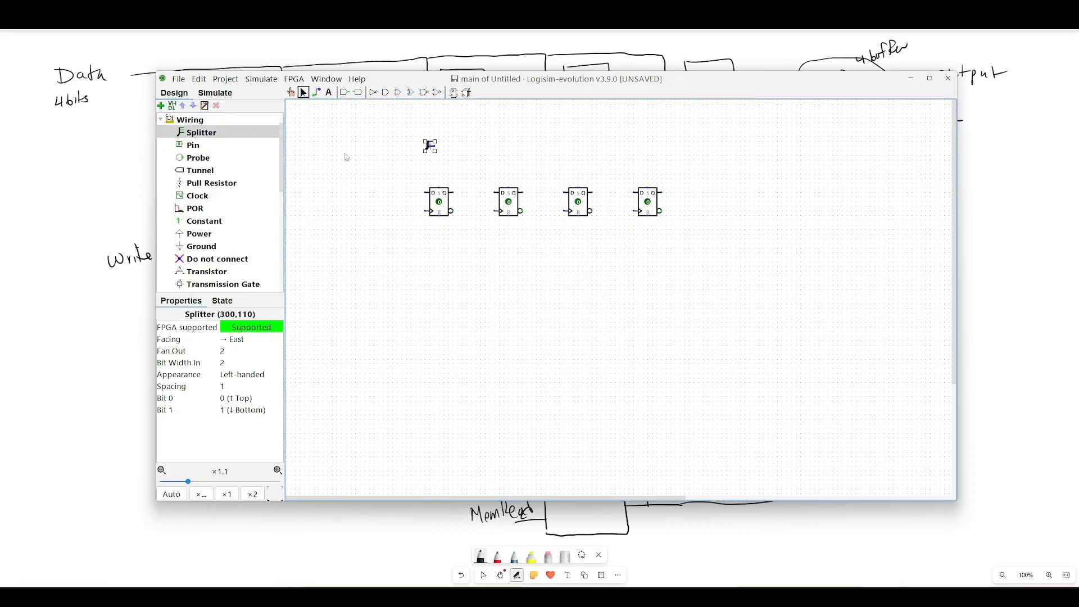
left_click(257, 337)
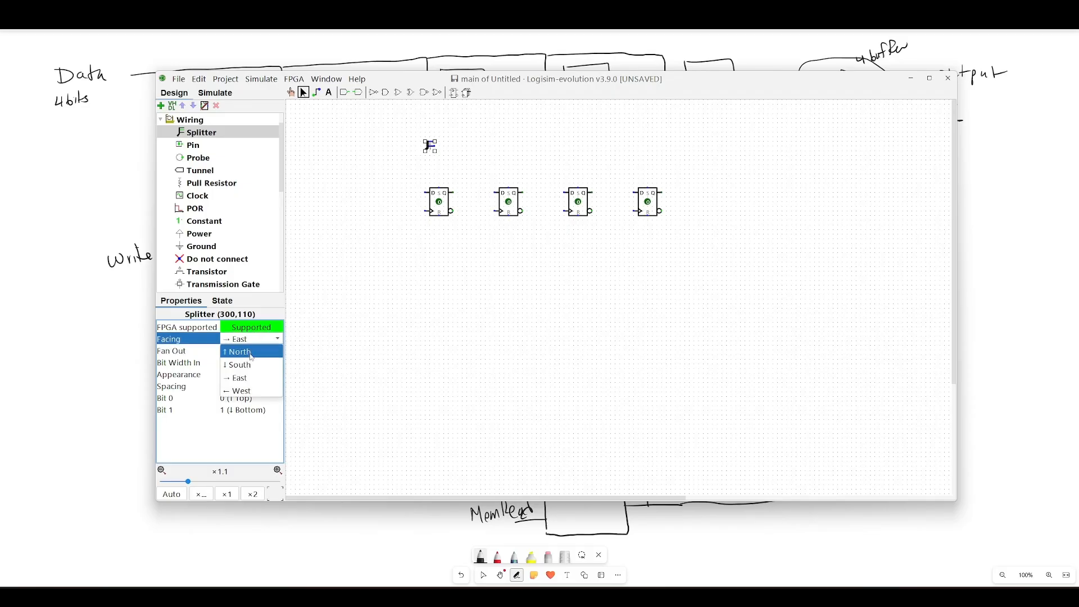
left_click(249, 367)
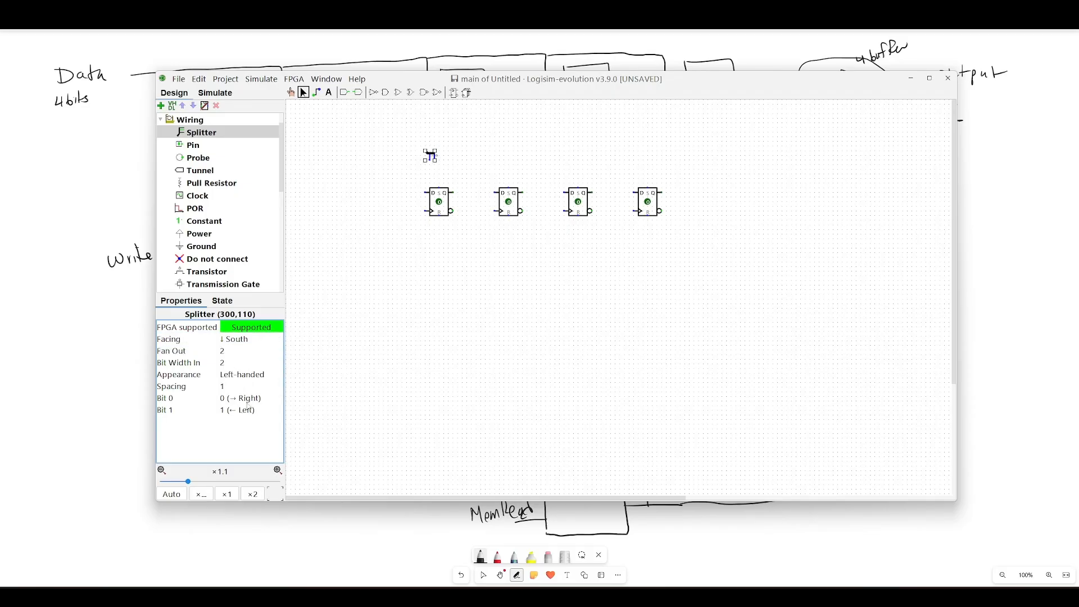
Set the splitter's fan out to 4 and its input bit width to 4
left_click(248, 377)
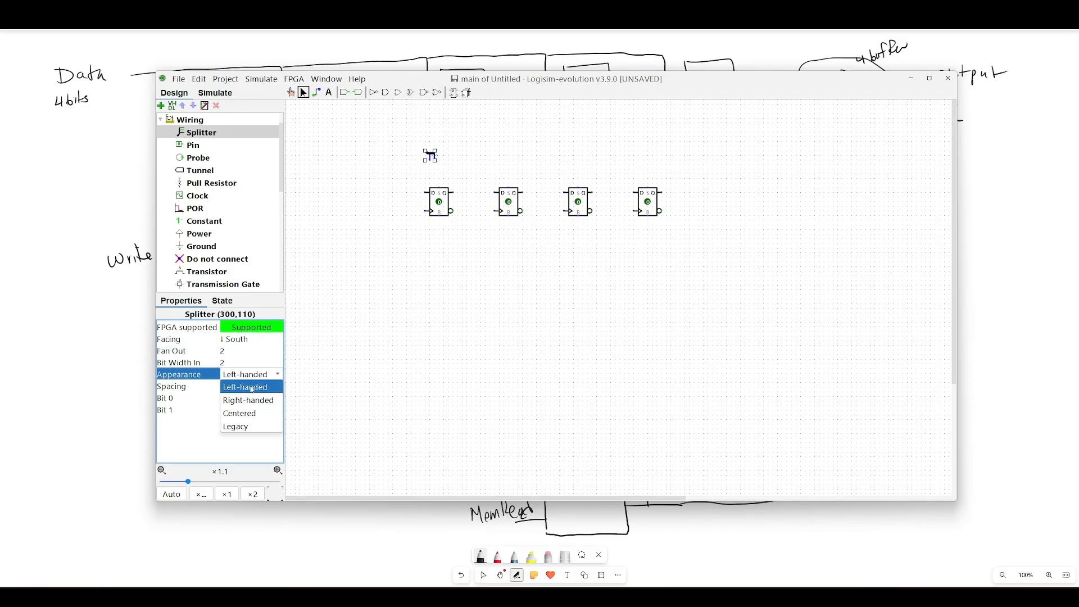
left_click(209, 448)
left_click(216, 351)
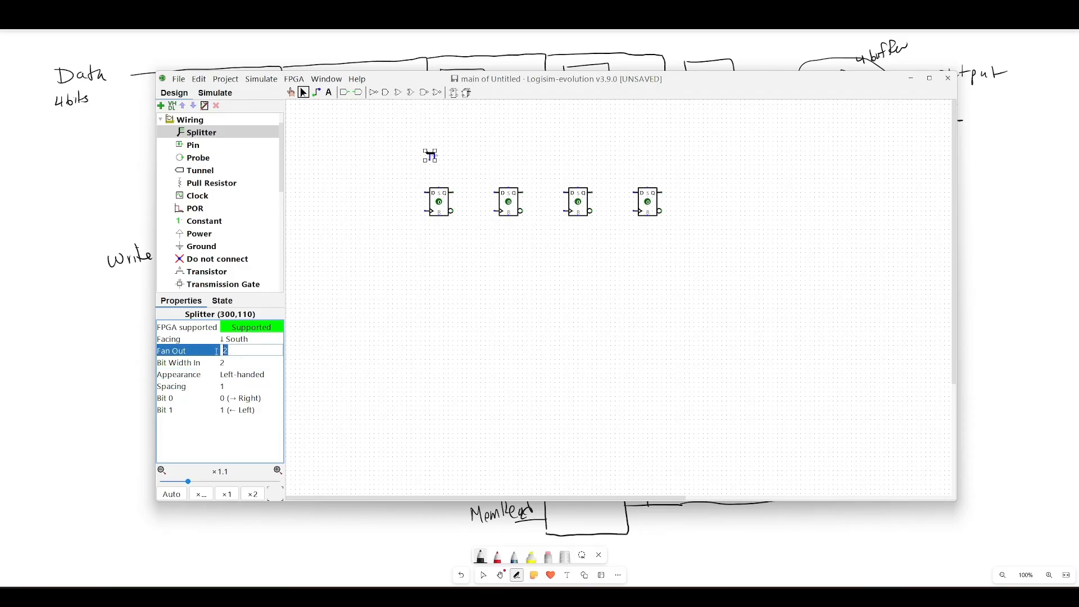
key("Return")
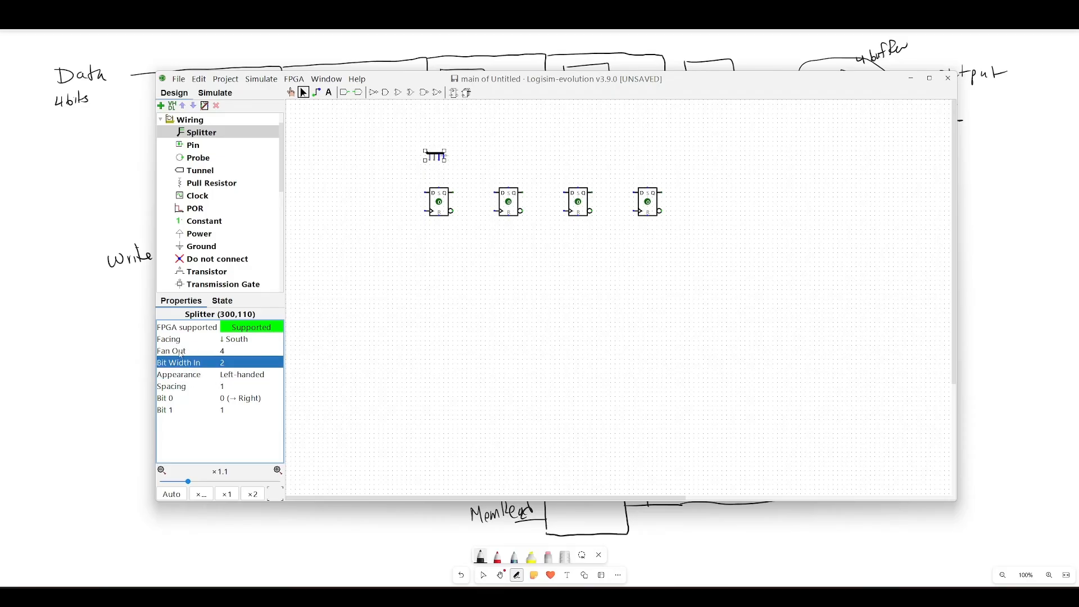
left_click(227, 361)
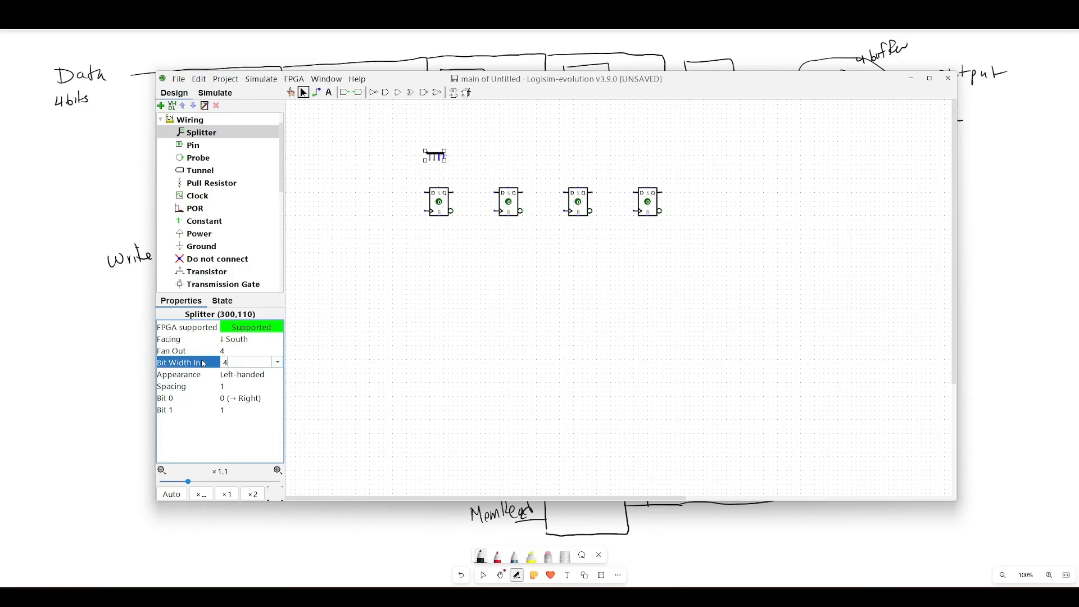
key("Return")
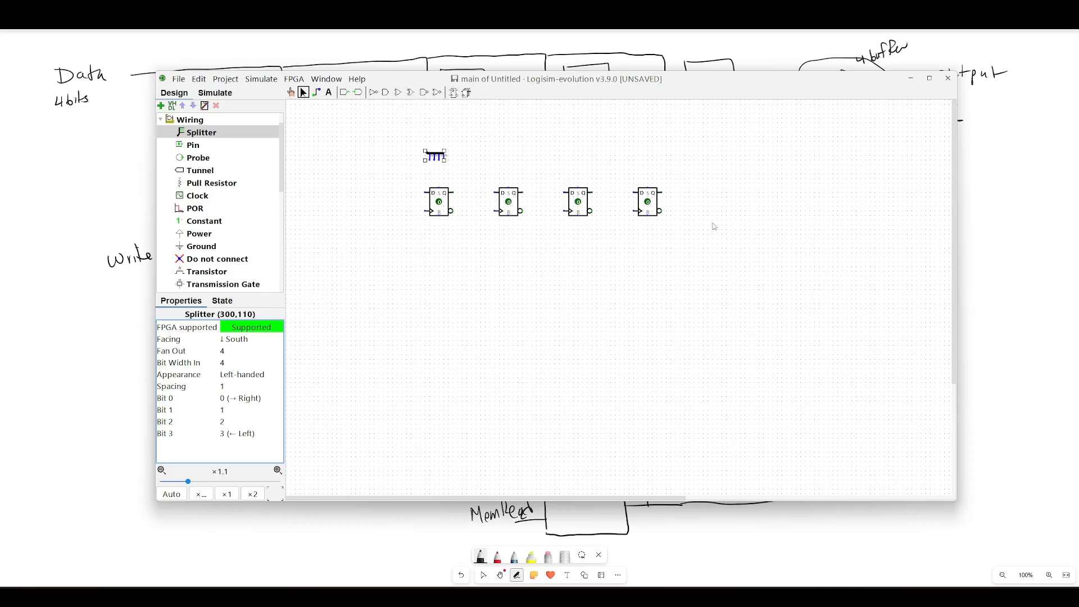
Wire three of the splitter's outputs to the D inputs of the fourth, third and second flip-flops
left_click_drag(447, 160, 635, 193)
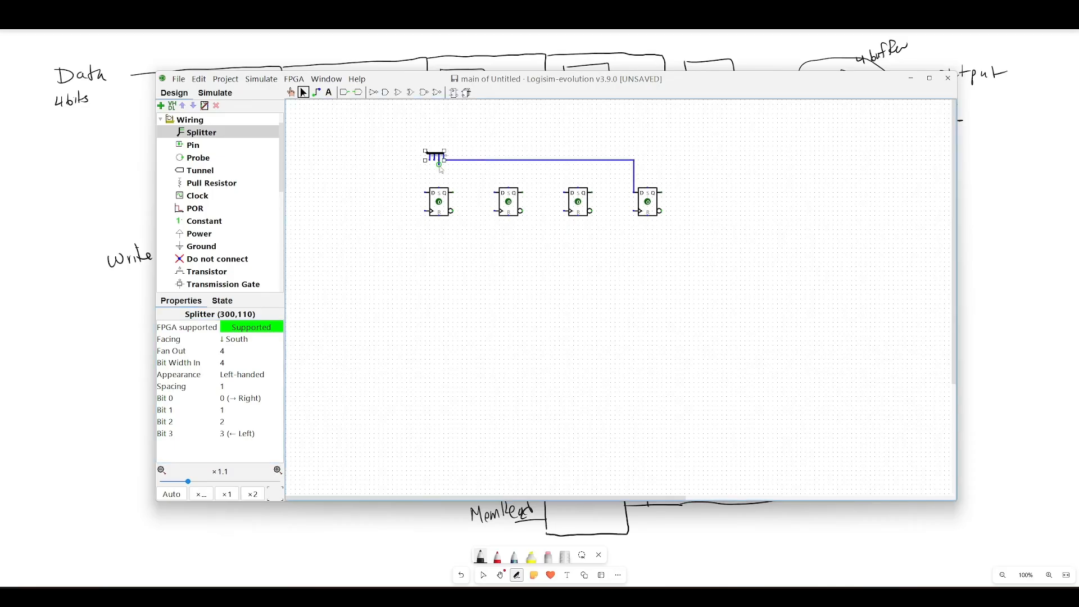
mouse_move(440, 165)
left_mouse_down()
mouse_move(498, 169)
mouse_move(565, 193)
left_mouse_up()
left_click_drag(434, 161, 495, 193)
Shift the first flip-flop slightly right to line up with the splitter, and wire the remaining splitter output to its D input
left_click(437, 170)
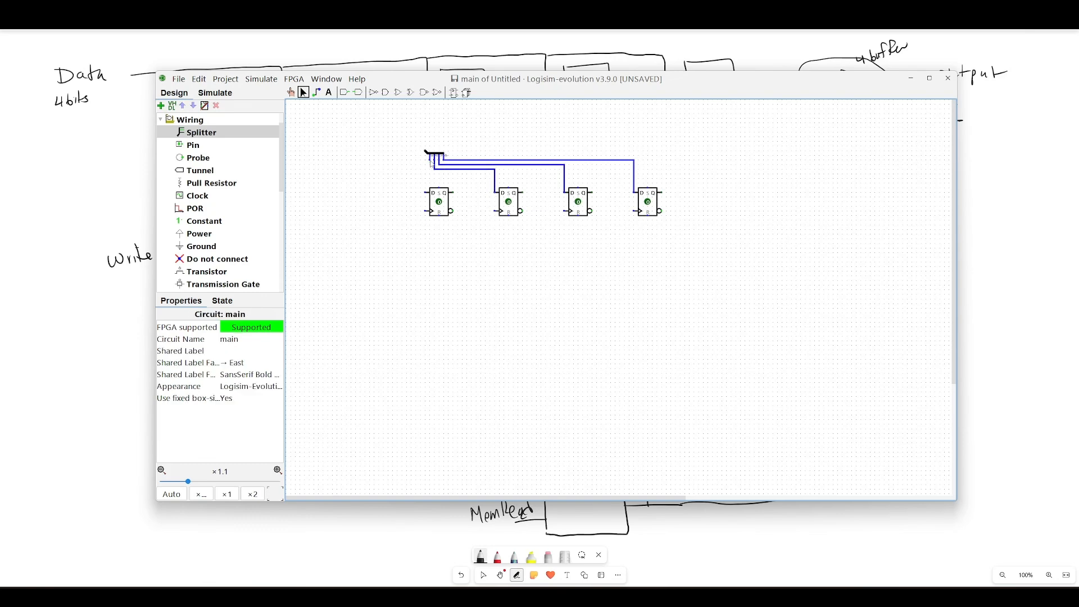
left_click(437, 160)
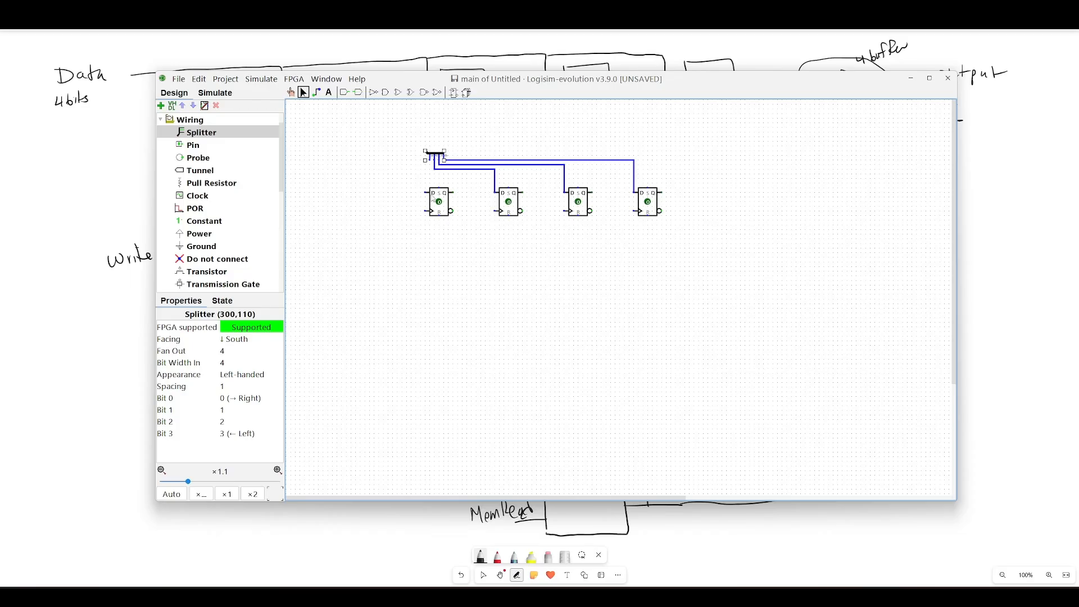
left_click_drag(432, 198, 437, 197)
left_click_drag(430, 160, 429, 193)
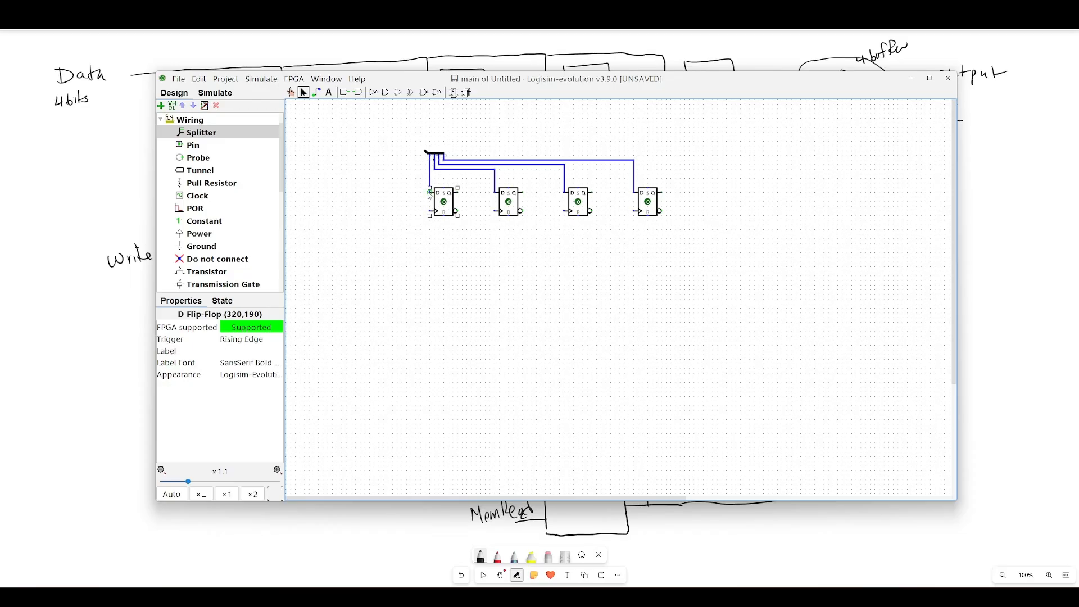
left_click(472, 292)
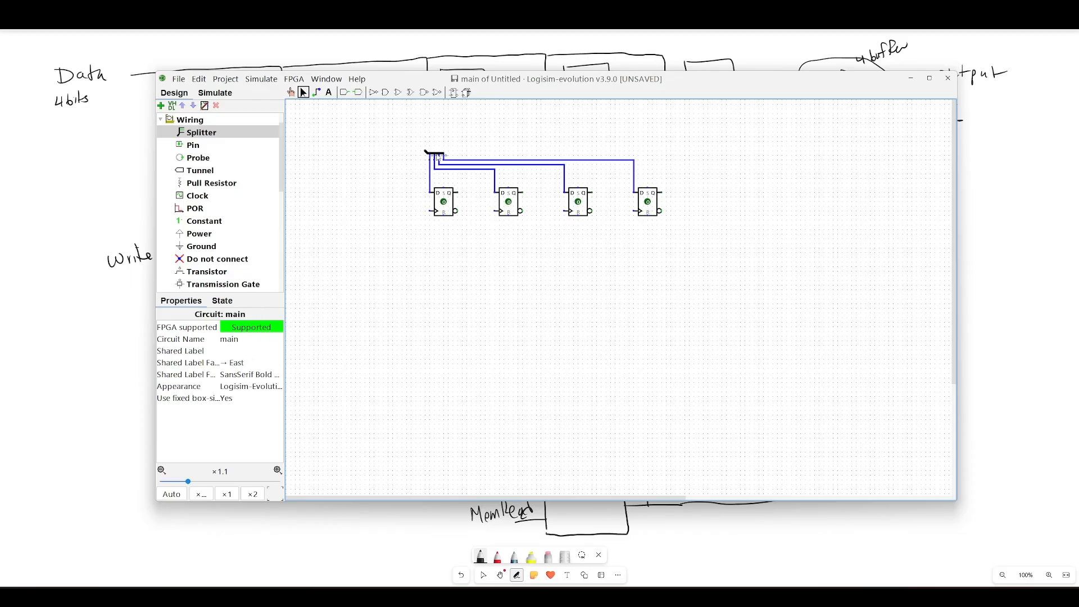
Place a second splitter beyond the fourth flip-flop, facing South, with a Right-handed appearance
left_click(194, 132)
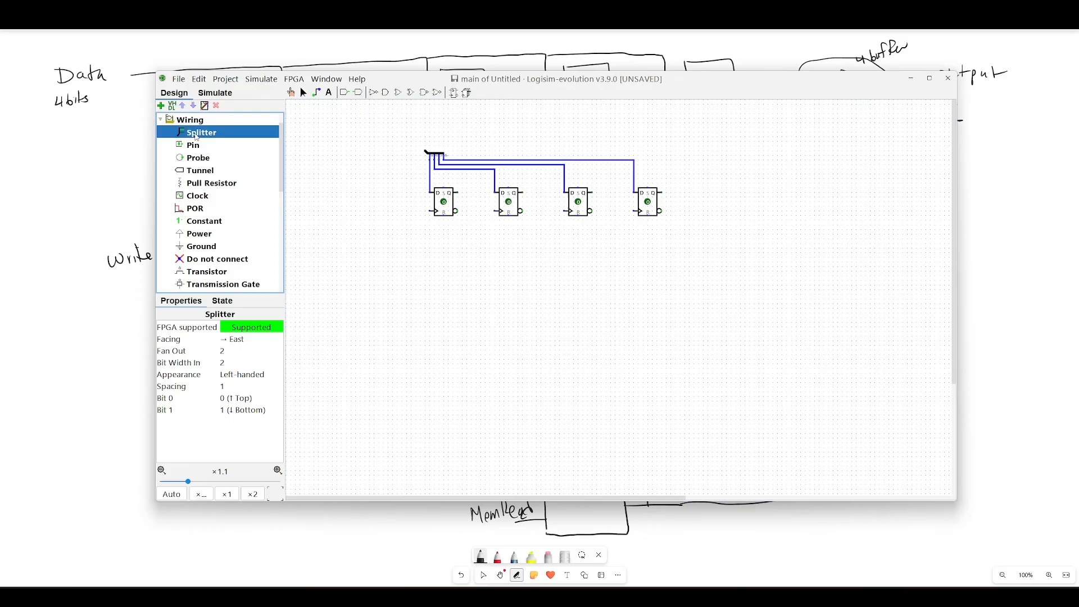
left_click(694, 157)
left_click(262, 342)
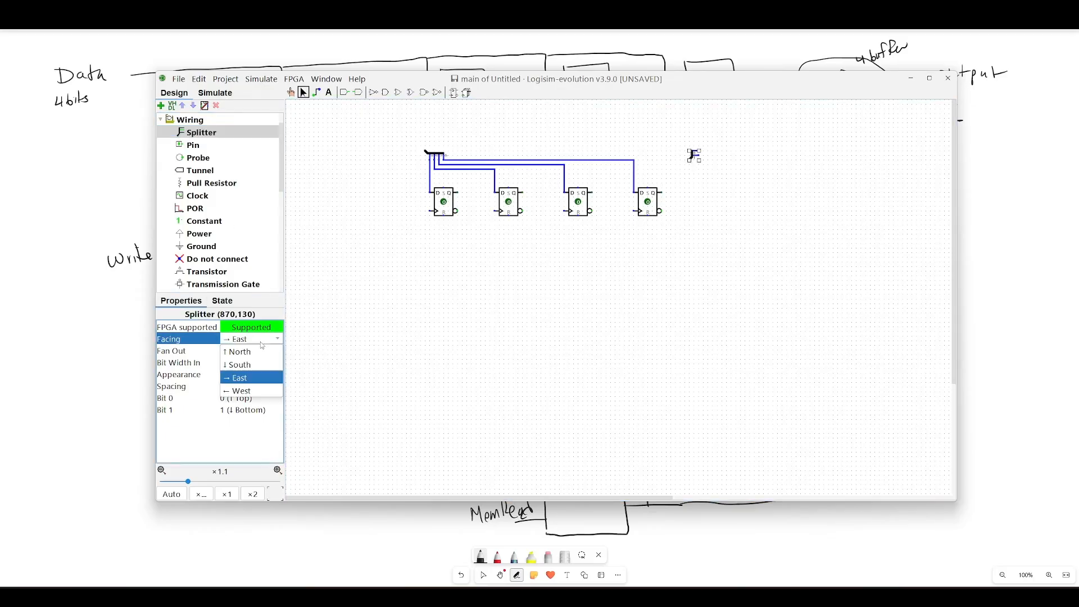
left_click(242, 366)
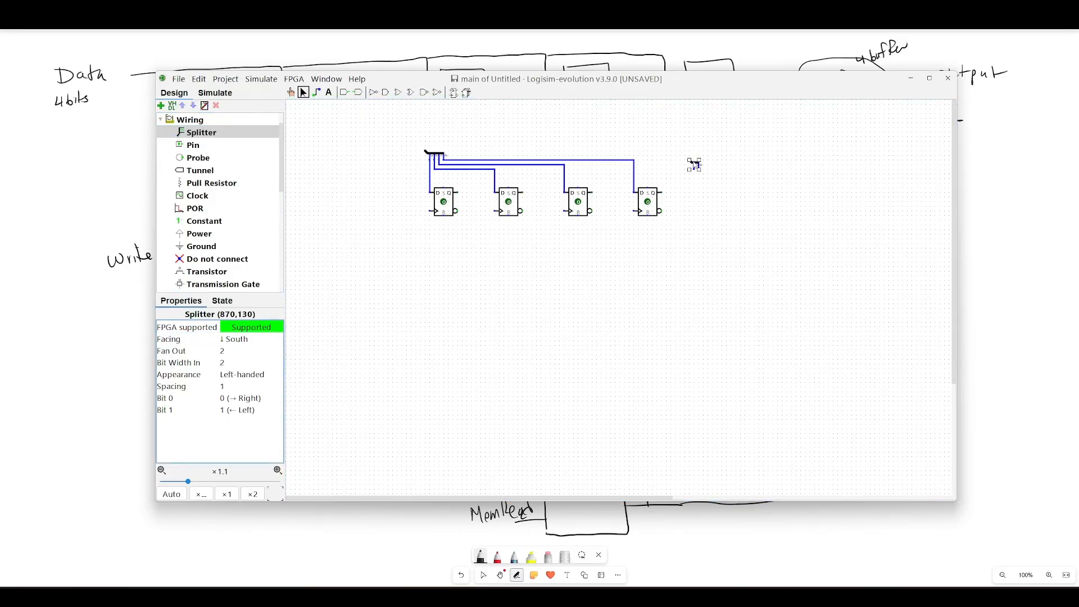
left_click(243, 374)
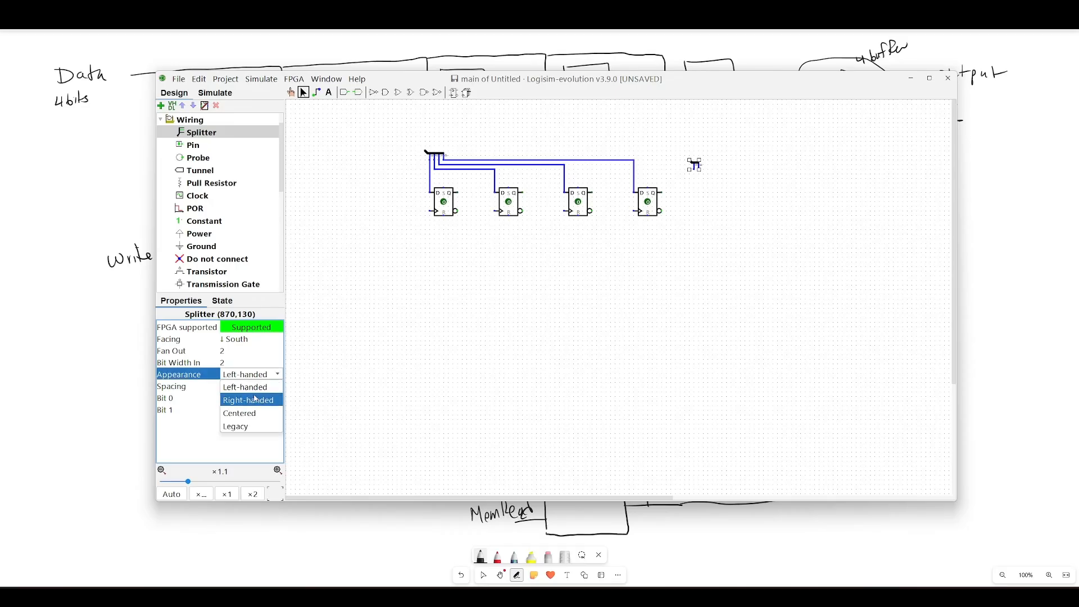
left_click(253, 401)
Set the new splitter's fan out to 4 and its input bit width to 4
left_click(246, 350)
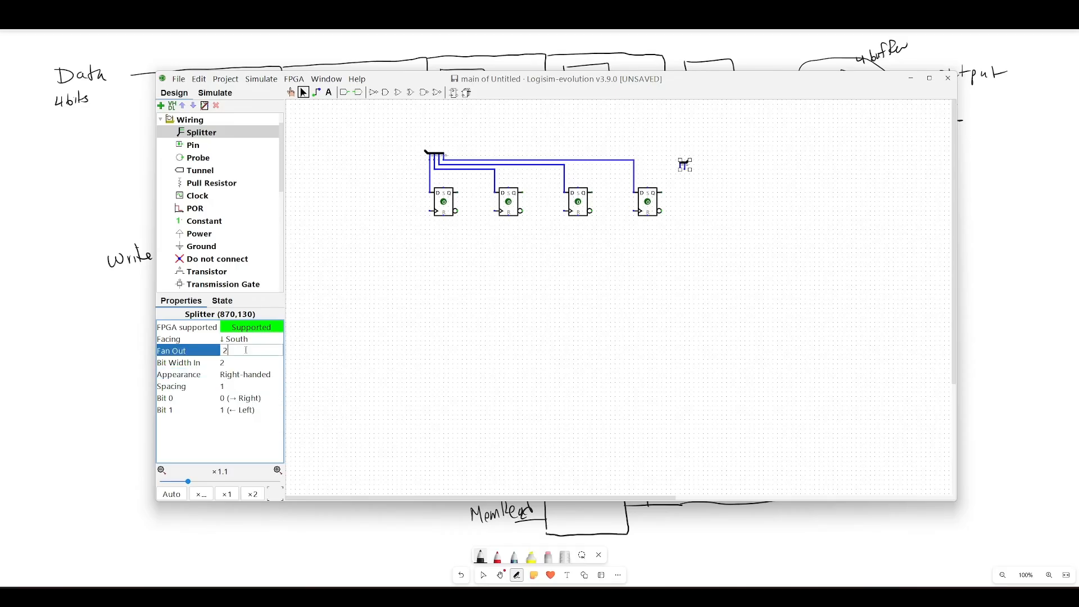
type("4")
key("Return")
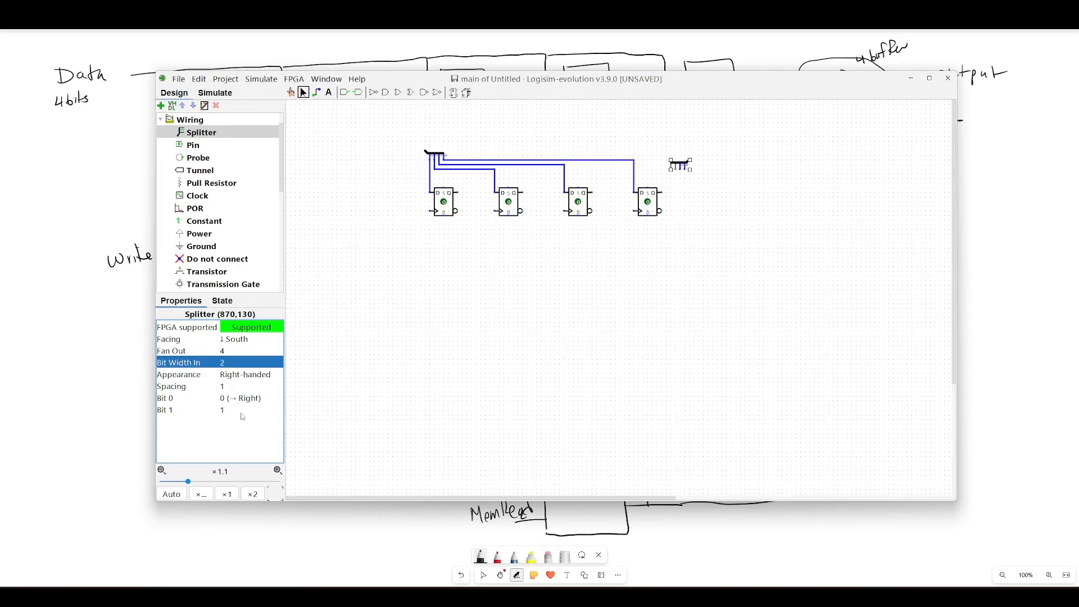
left_click(177, 361)
type("4")
key("Return")
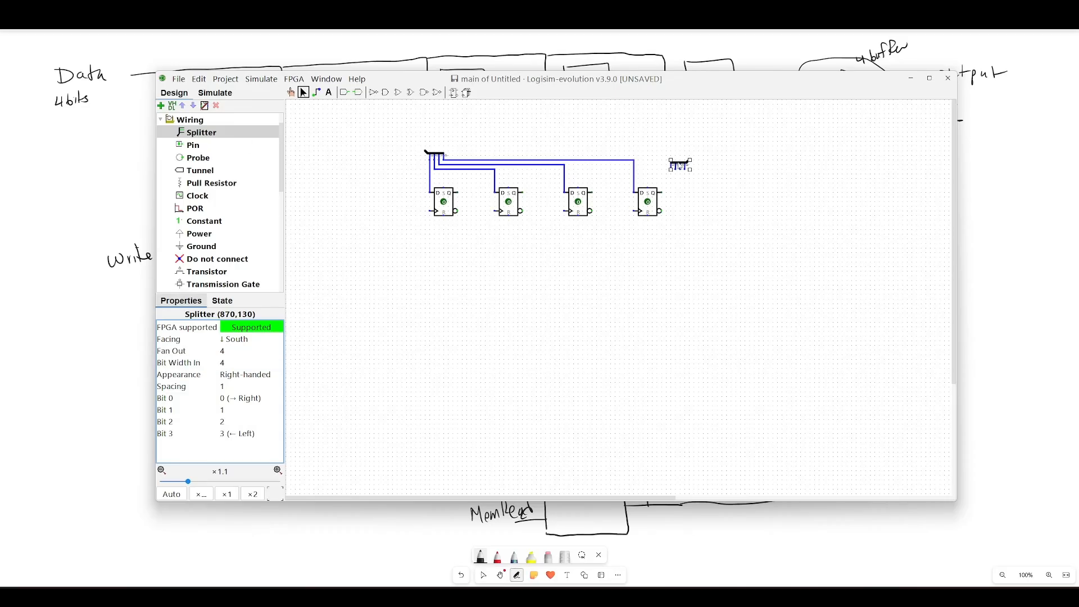
Position the new splitter above the fourth flip-flop and wire its four ends to the Q outputs of the four flip-flops
left_click_drag(681, 165, 459, 195)
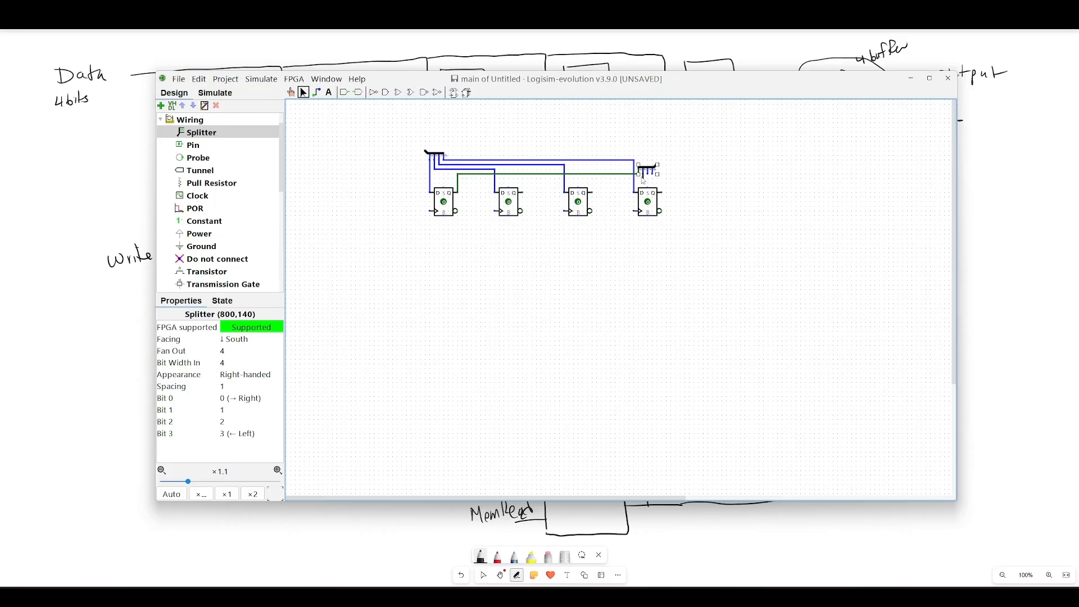
left_click_drag(643, 179, 523, 193)
left_click_drag(649, 174, 593, 185)
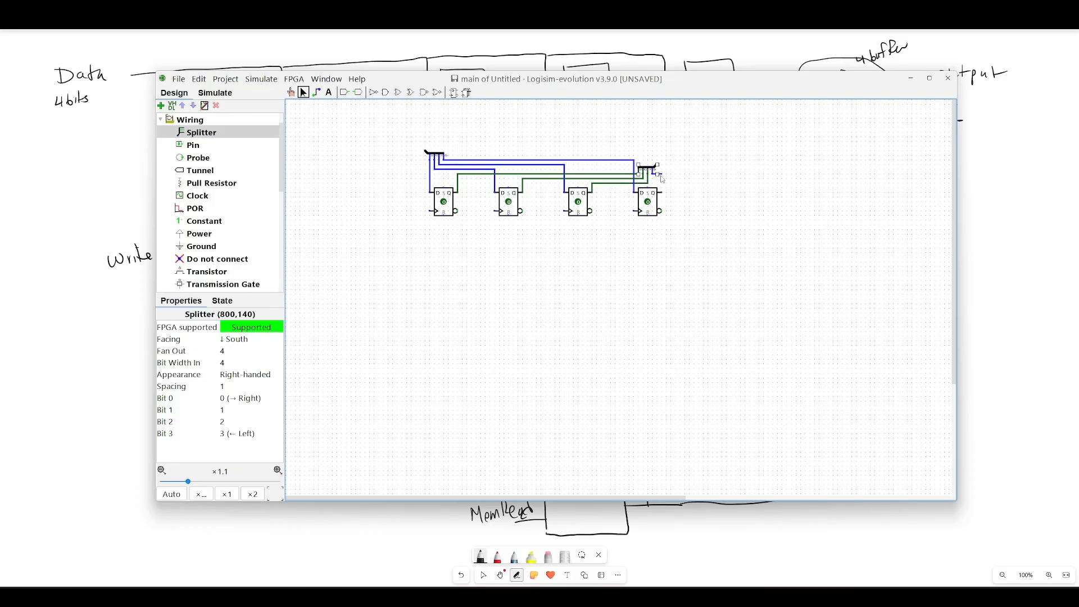
left_click_drag(663, 180, 662, 194)
Place an input pin before the first splitter, wire it to the splitter's combined end, and set the pin's data bits to 4
mouse_move(477, 82)
left_mouse_down()
mouse_move(506, 253)
mouse_move(526, 122)
mouse_move(515, 108)
left_mouse_up()
left_click(388, 112)
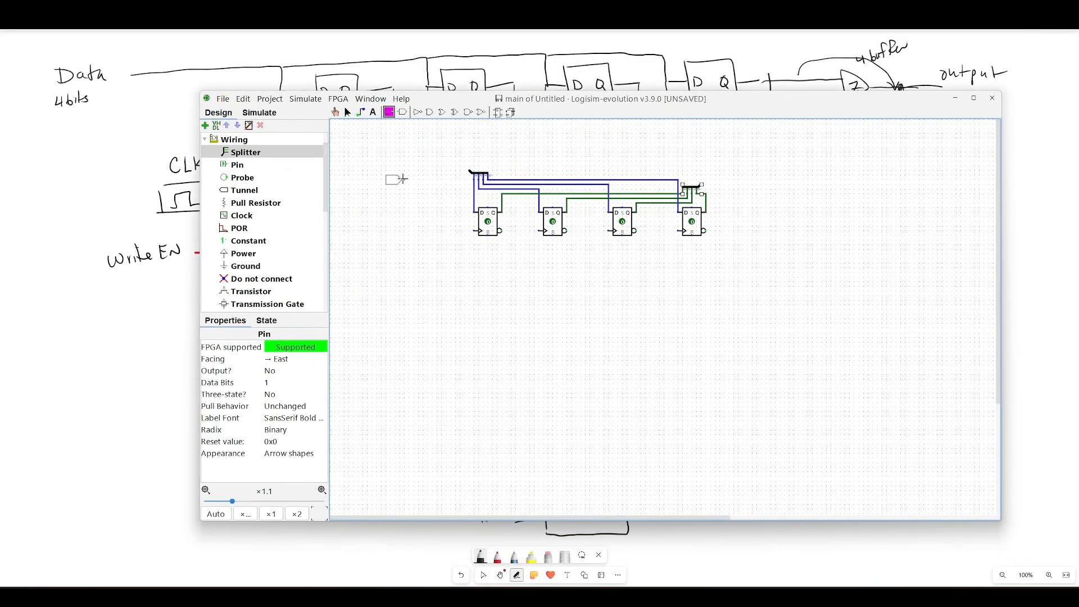
left_click(439, 172)
left_click_drag(440, 172, 471, 173)
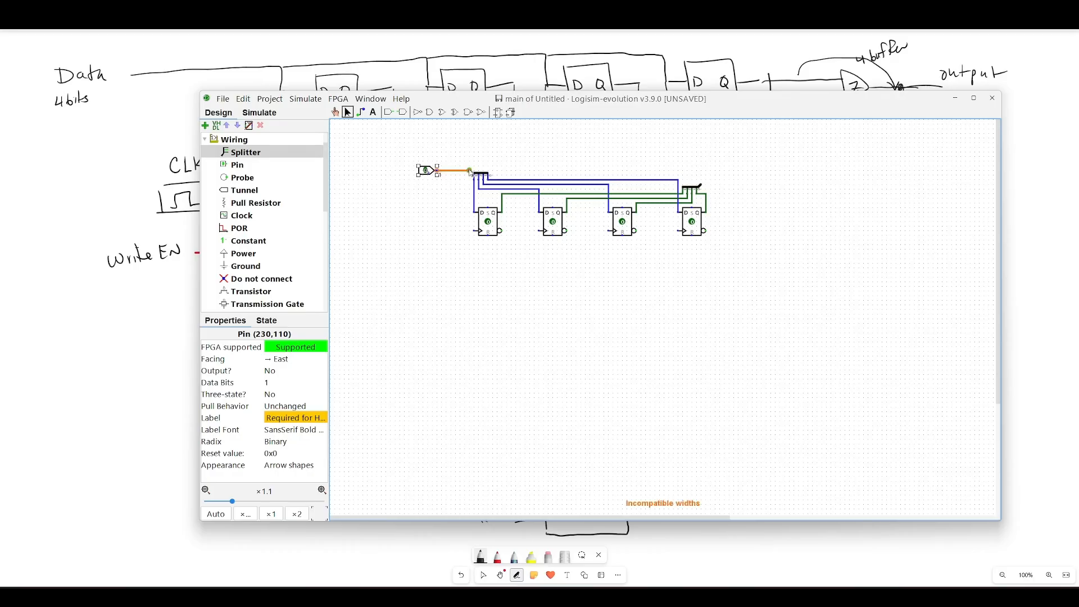
left_click(276, 383)
type("4")
key("Return")
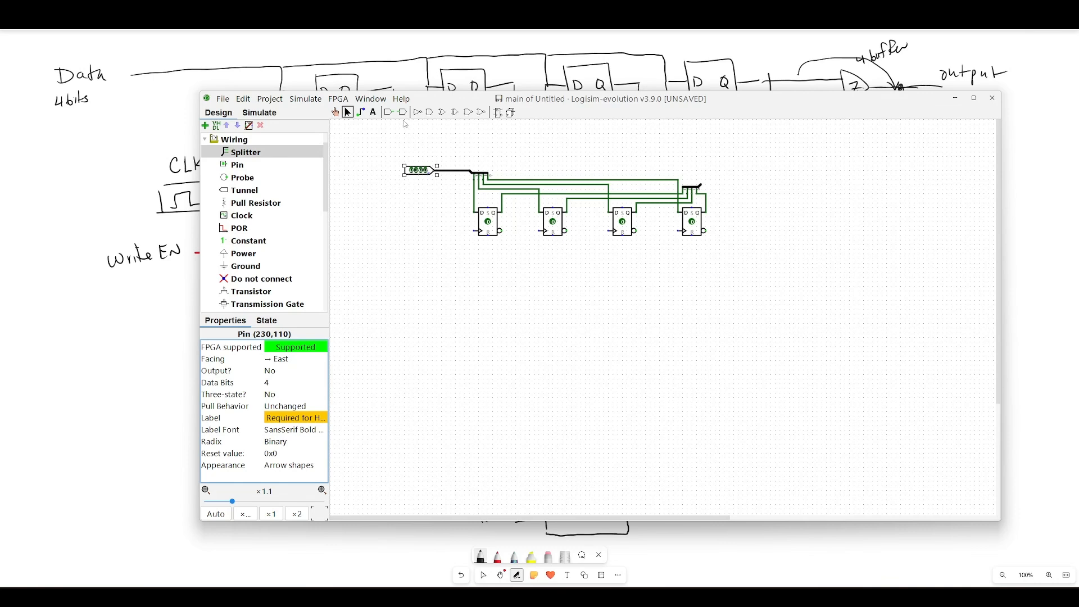
Place a Controlled Buffer to the right of the output splitter and wire its input to the splitter's combined end
scroll(252, 237, "down", 2)
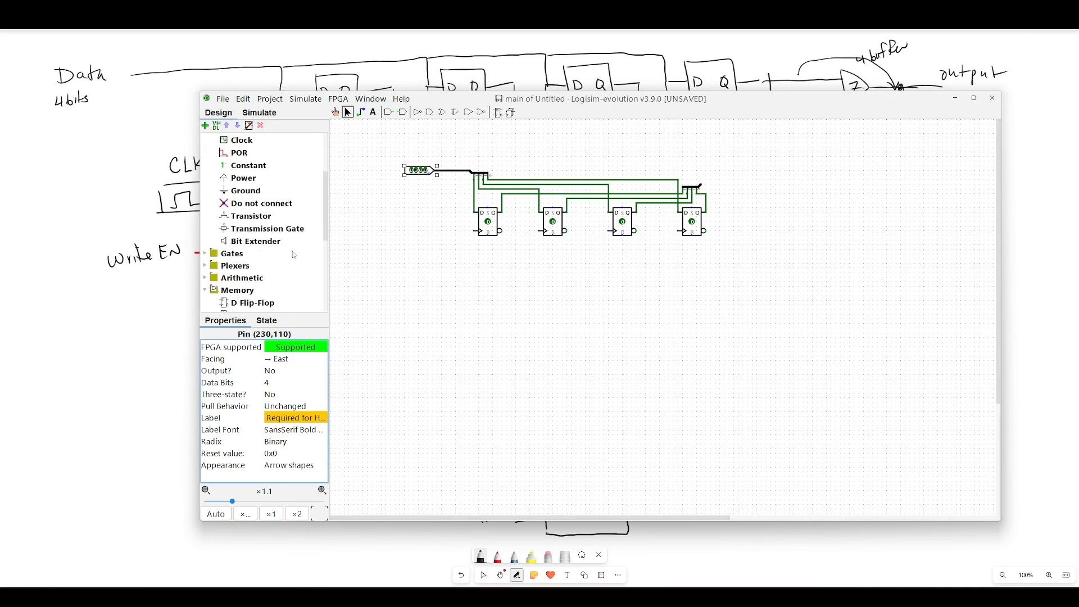
scroll(248, 259, "down", 3)
scroll(243, 271, "down", 1)
scroll(232, 243, "up", 3)
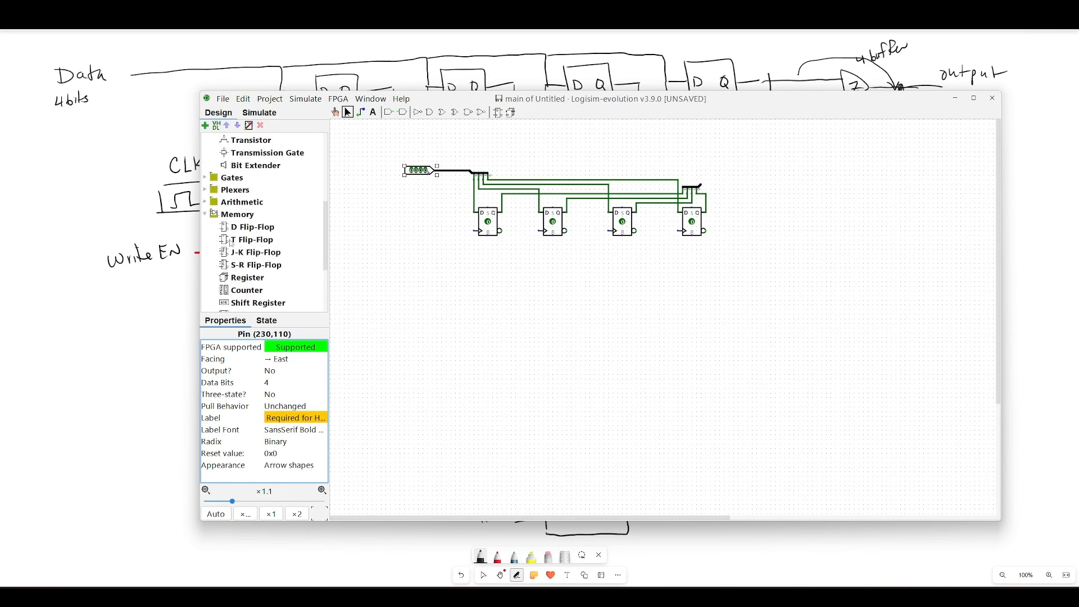
double_click(214, 177)
scroll(236, 233, "down", 1)
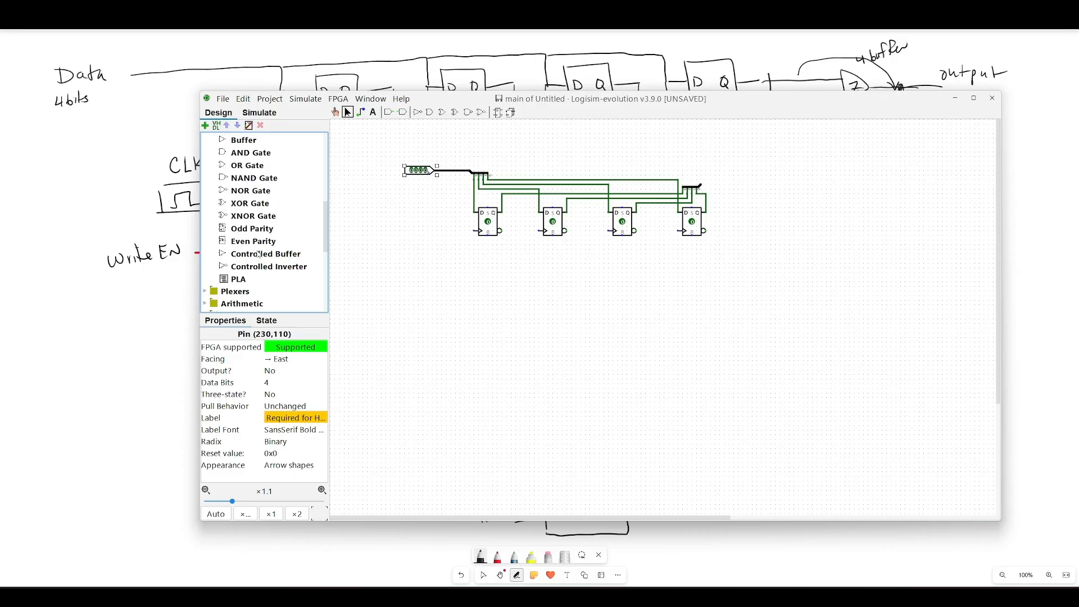
left_click(259, 253)
left_click(771, 185)
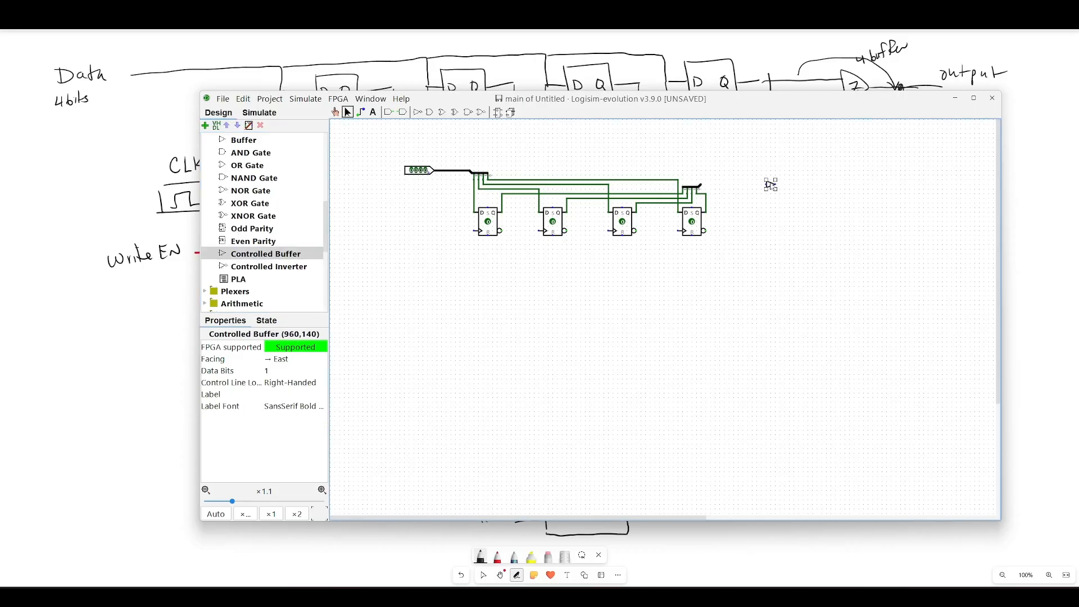
left_click_drag(765, 185, 702, 185)
Draw a wire out from the controlled buffer's output and set the buffer's data bits to 4
left_click_drag(836, 105, 630, 101)
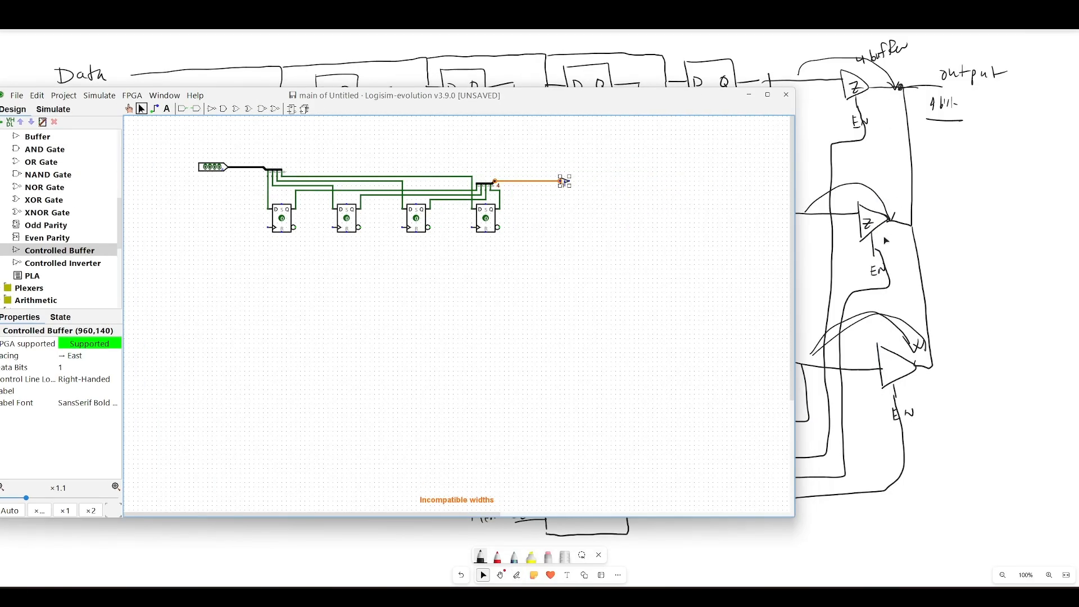
left_click_drag(566, 181, 635, 181)
left_click(24, 370)
key("Return")
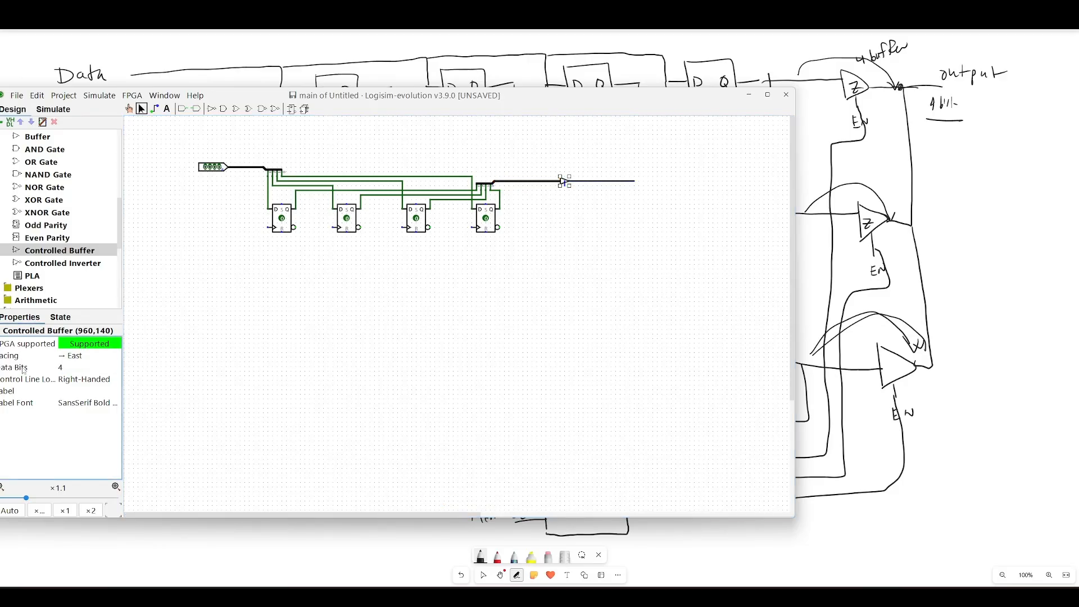
Place an output pin at the end of the buffer's output wire and set its data bits to 4
left_click_drag(428, 95, 498, 87)
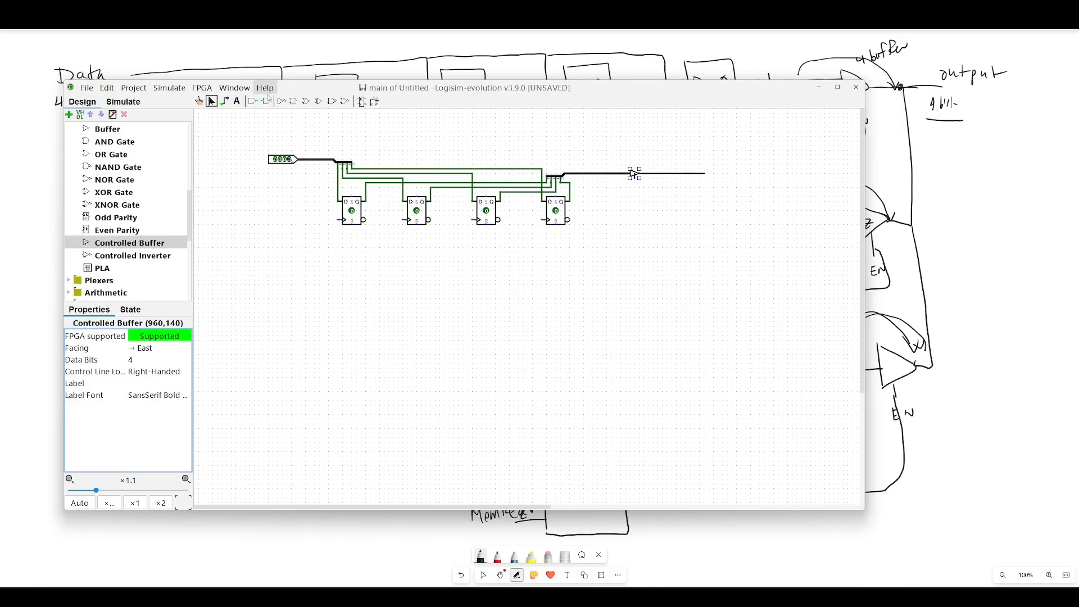
left_click(266, 102)
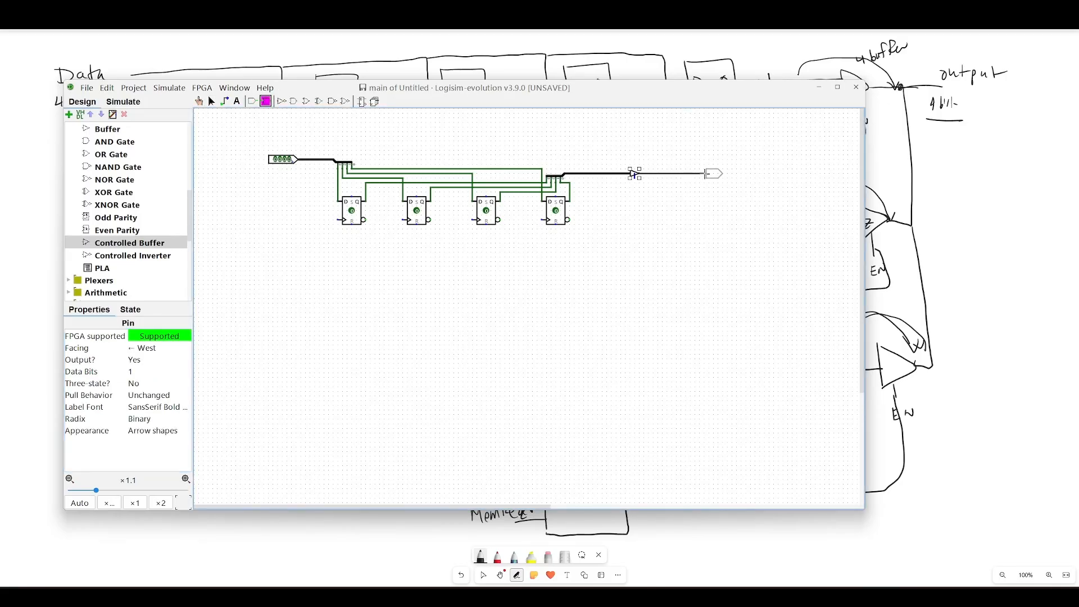
left_click(714, 175)
left_click(144, 374)
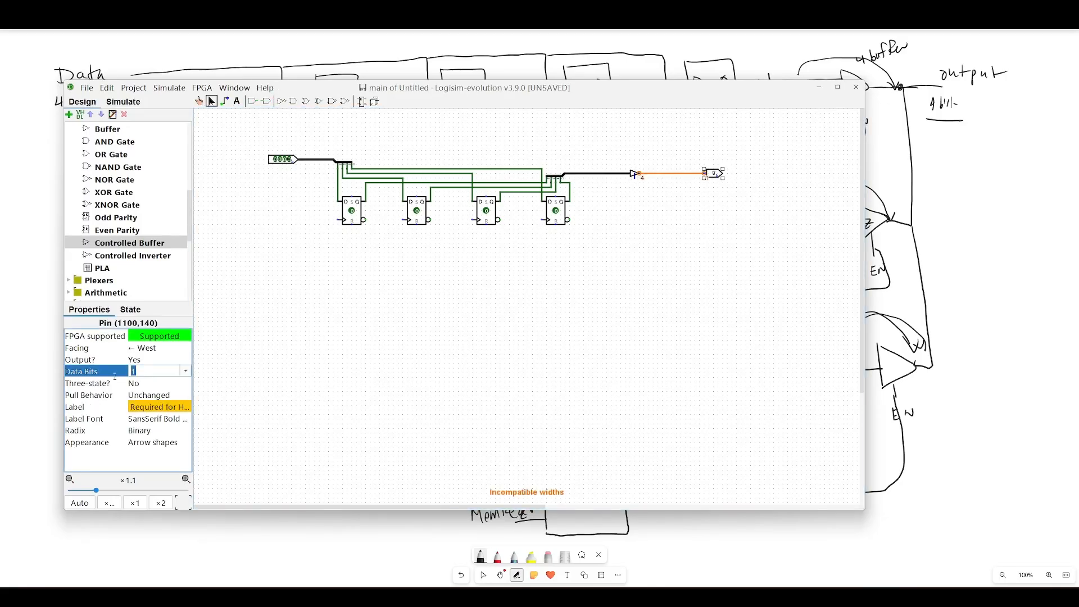
type("4")
key("Return")
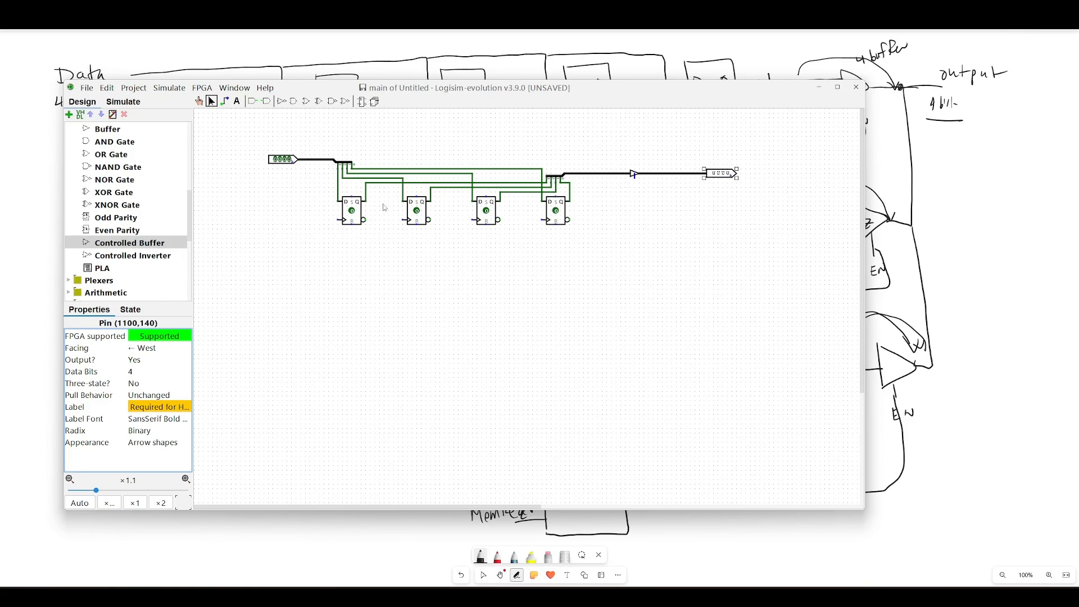
mouse_move(445, 89)
left_mouse_down()
mouse_move(431, 283)
mouse_move(597, 93)
mouse_move(541, 87)
mouse_move(722, 96)
mouse_move(649, 205)
mouse_move(516, 161)
mouse_move(517, 151)
mouse_move(571, 135)
mouse_move(567, 256)
mouse_move(564, 128)
left_mouse_up()
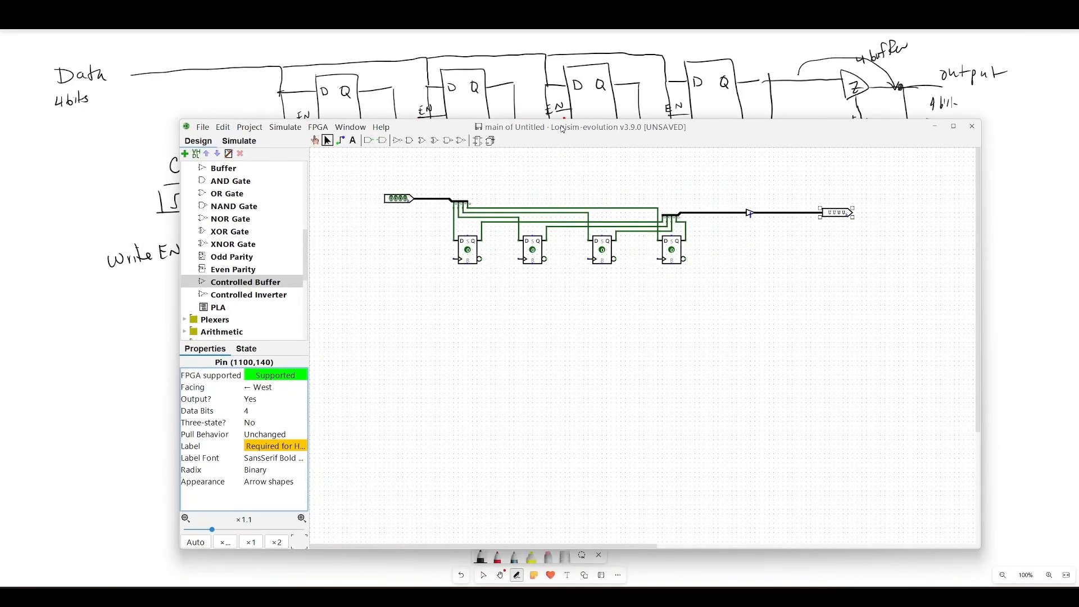
left_click(468, 249)
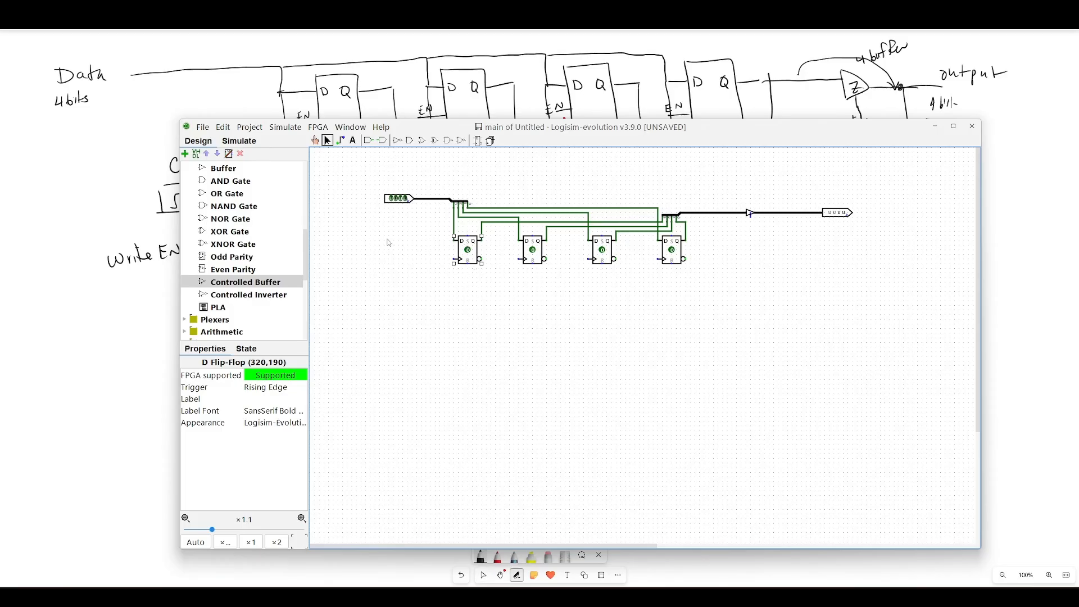
left_click(389, 202)
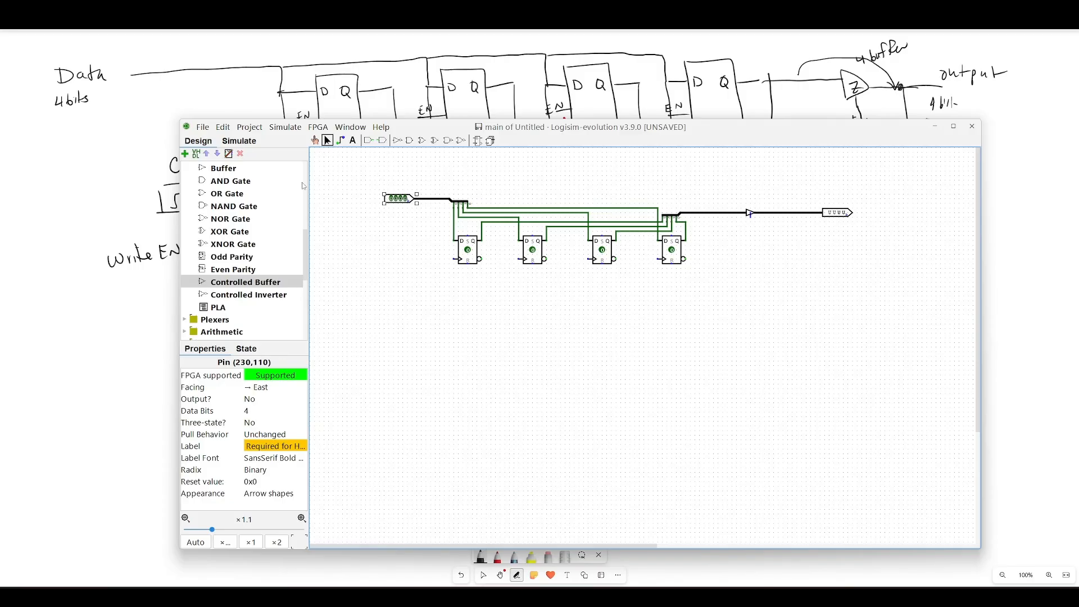
Place a two-input AND gate left of the first flip-flop, wire its output to all four clock inputs, and shift the gate further left
left_click(415, 141)
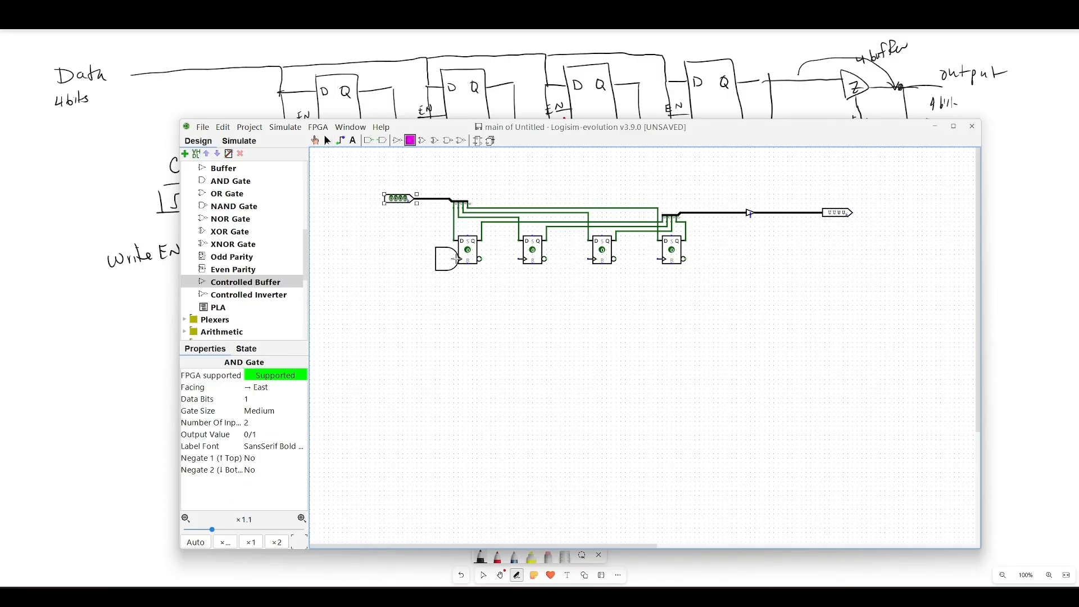
left_click(446, 260)
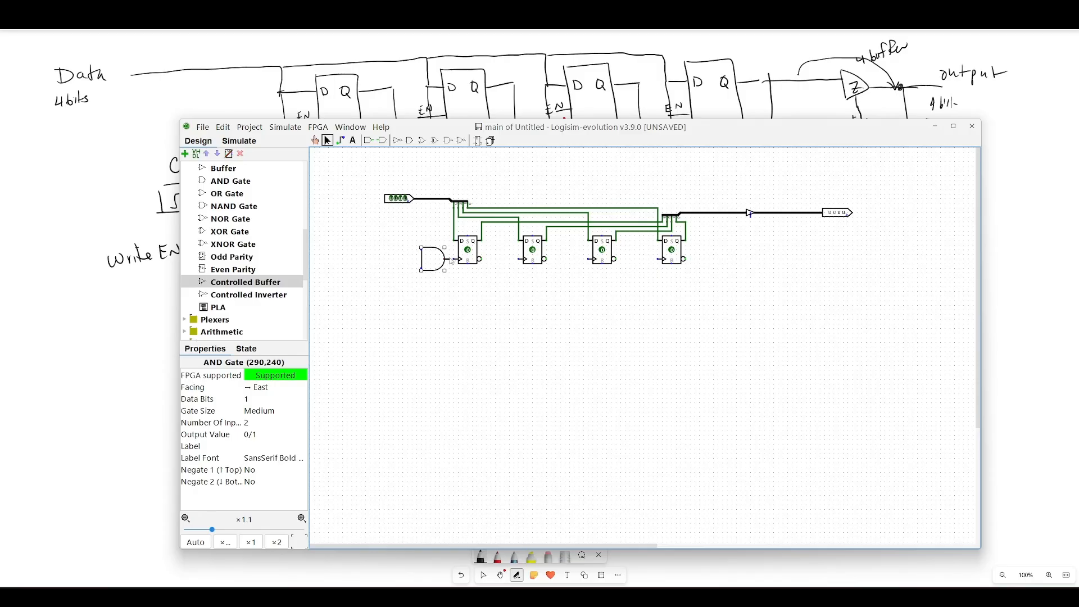
left_click_drag(455, 262, 660, 260)
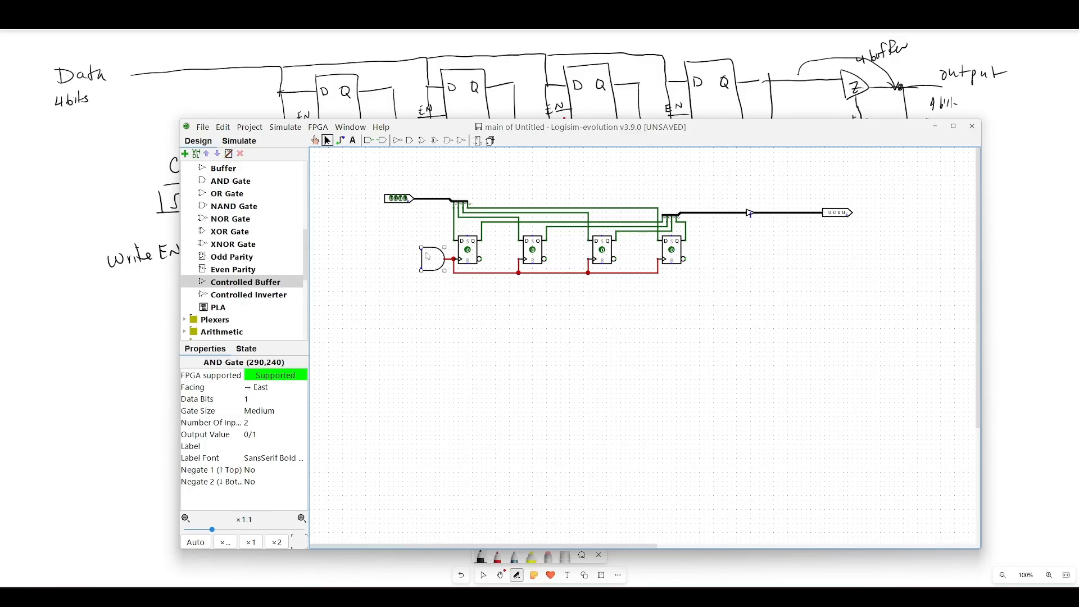
left_click_drag(428, 256, 405, 258)
Duplicate the flip-flop row with its splitters, wiring and buffer below the original, and wire the two rows' clock lines together
left_click_drag(432, 179, 771, 301)
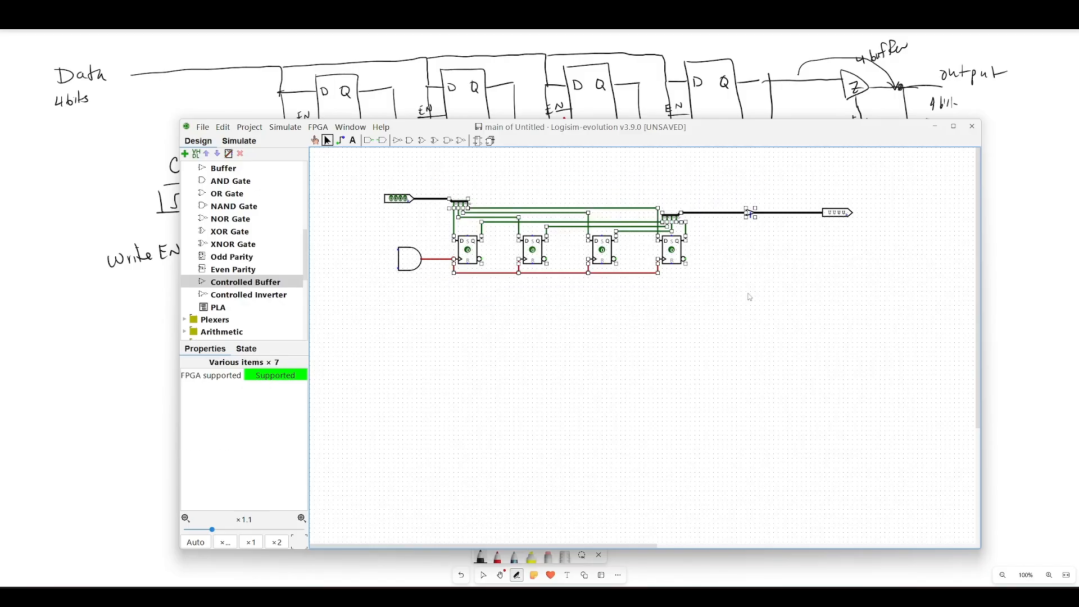
left_click_drag(660, 278, 664, 284)
mouse_move(481, 258)
left_mouse_down()
mouse_move(468, 351)
mouse_move(473, 341)
left_mouse_up()
left_click(508, 419)
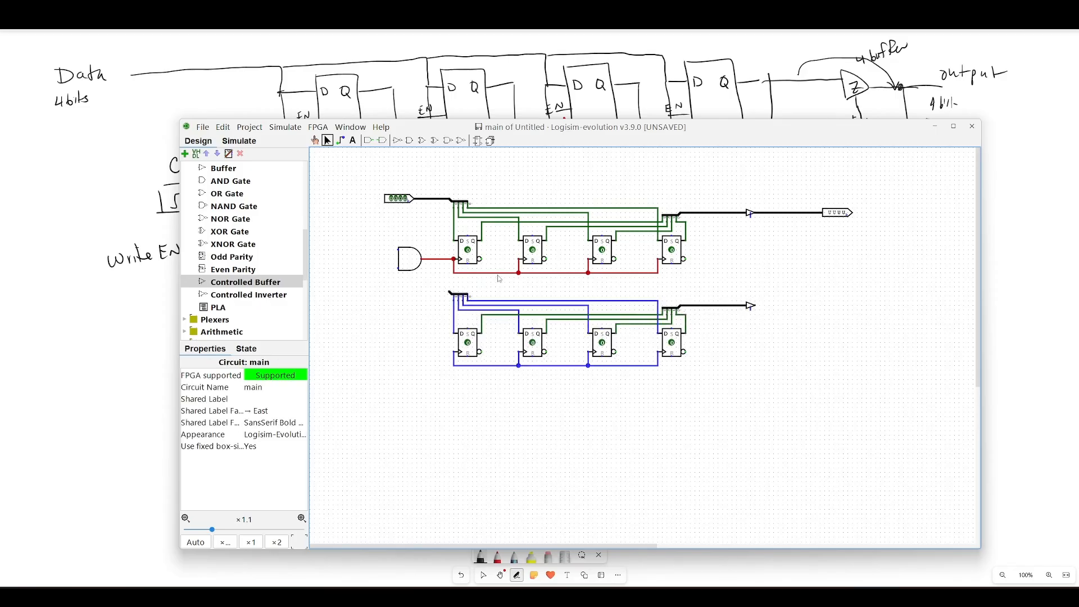
left_click_drag(500, 274, 500, 366)
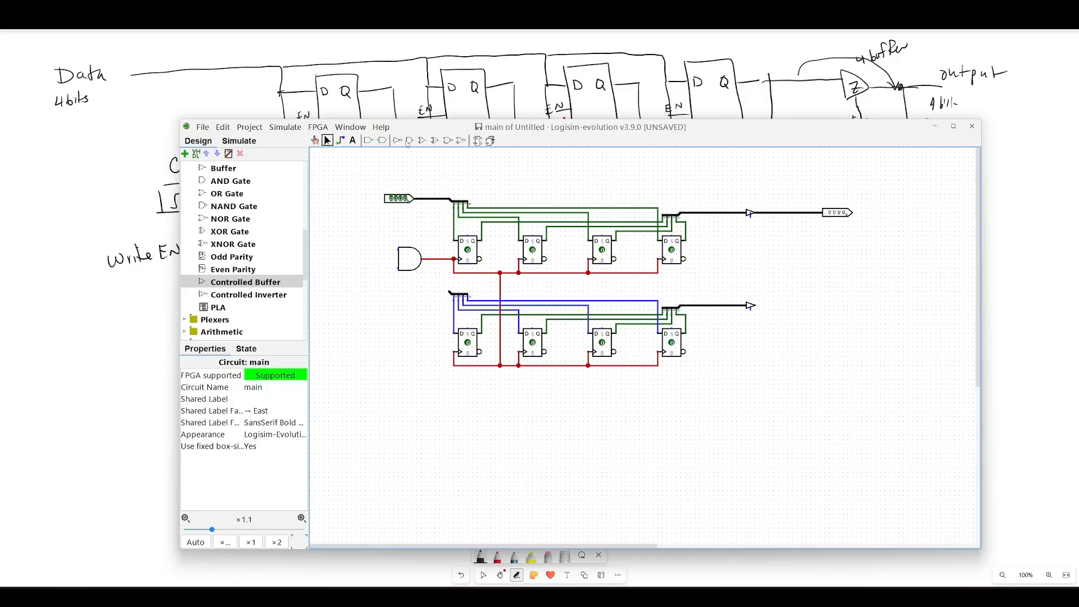
Place an input pin left of the AND gate, wire it to the gate's lower input, and label it En
left_click(369, 141)
left_click(386, 271)
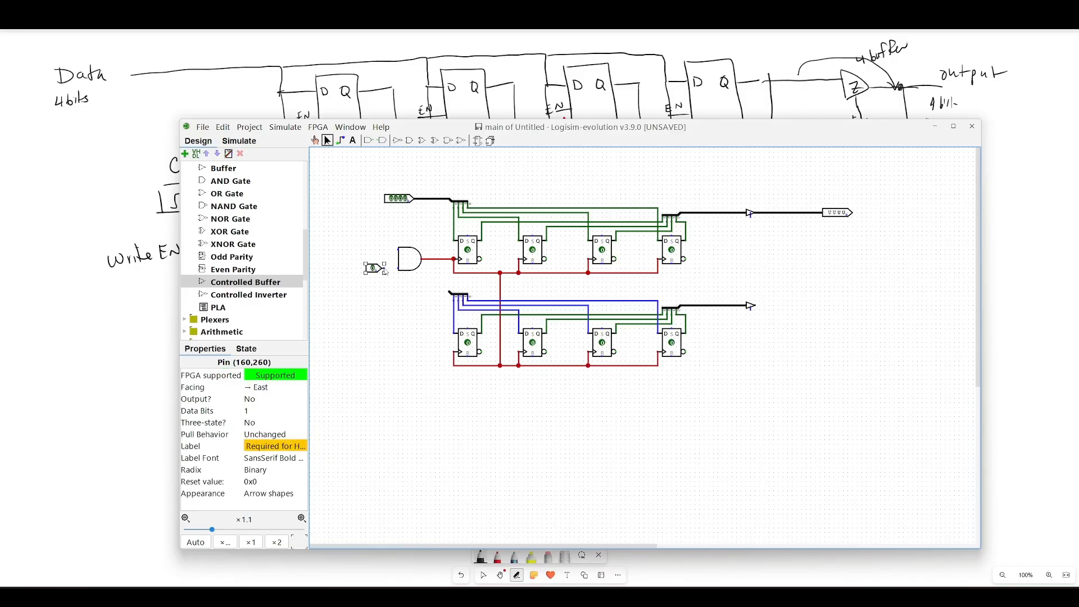
left_click_drag(387, 268, 399, 269)
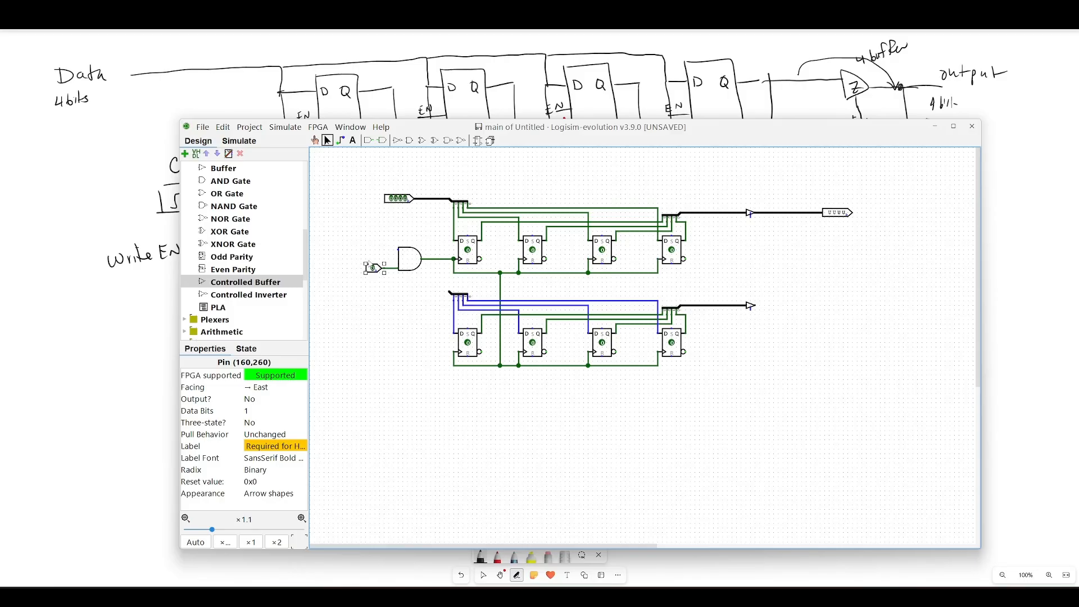
double_click(371, 269)
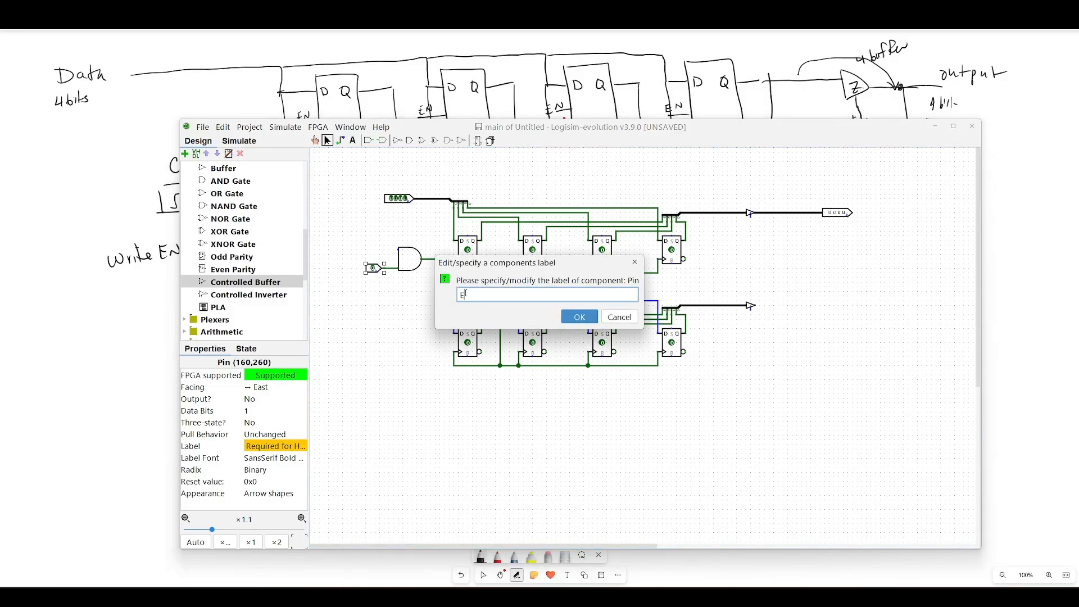
left_click(583, 317)
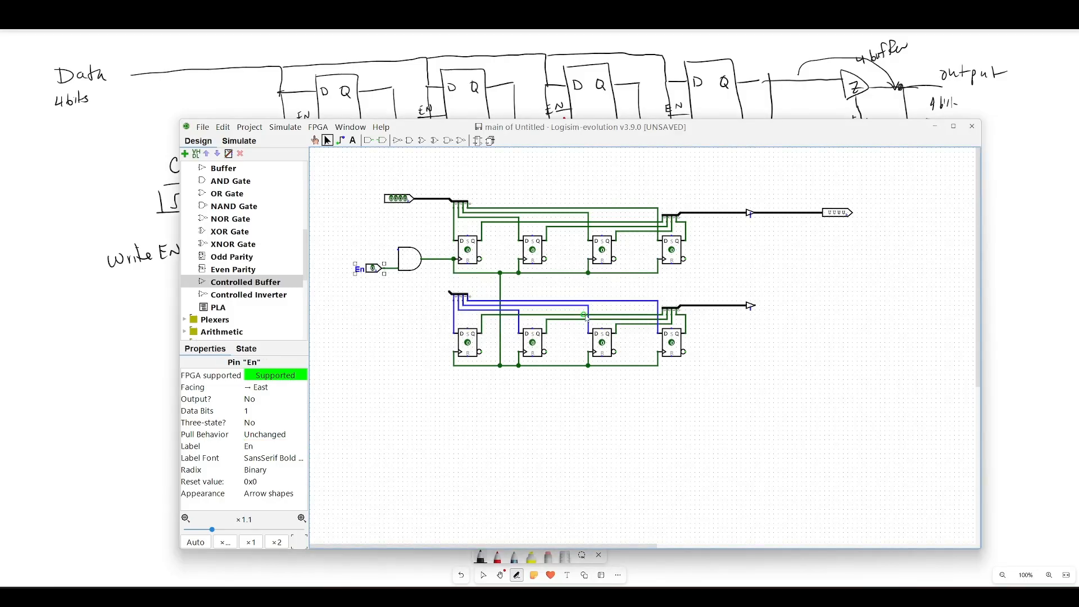
Rename the input pin on the AND gate's lower input to WriteEn
double_click(370, 271)
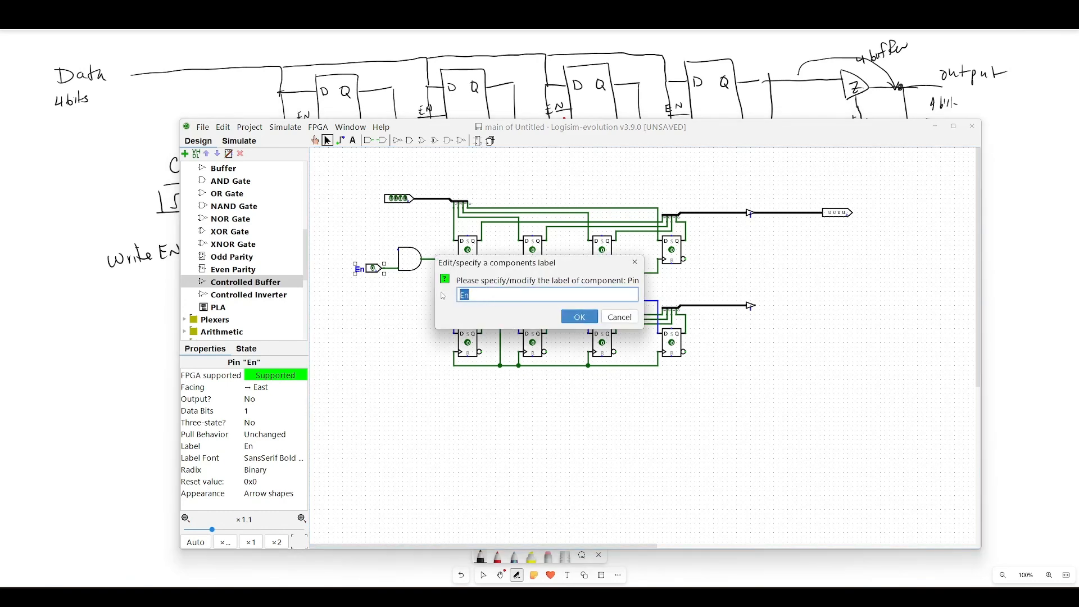
type("QriteEn")
double_click(467, 296)
left_click(467, 296)
left_click_drag(467, 296, 460, 296)
type("W")
left_click(579, 317)
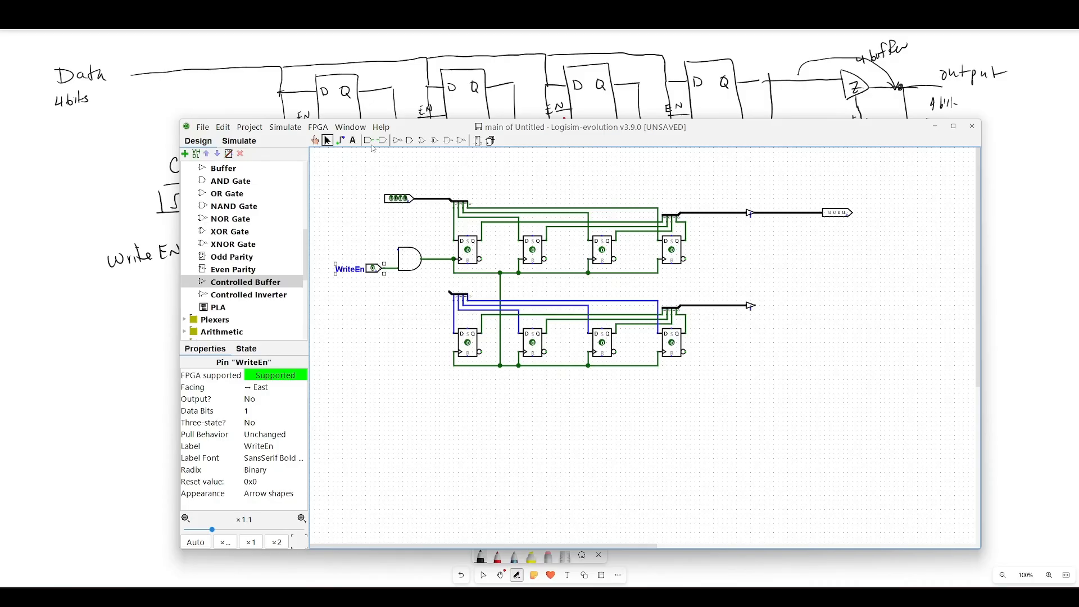
Place a clock on the AND gate's upper input and label it clk
scroll(241, 264, "up", 6)
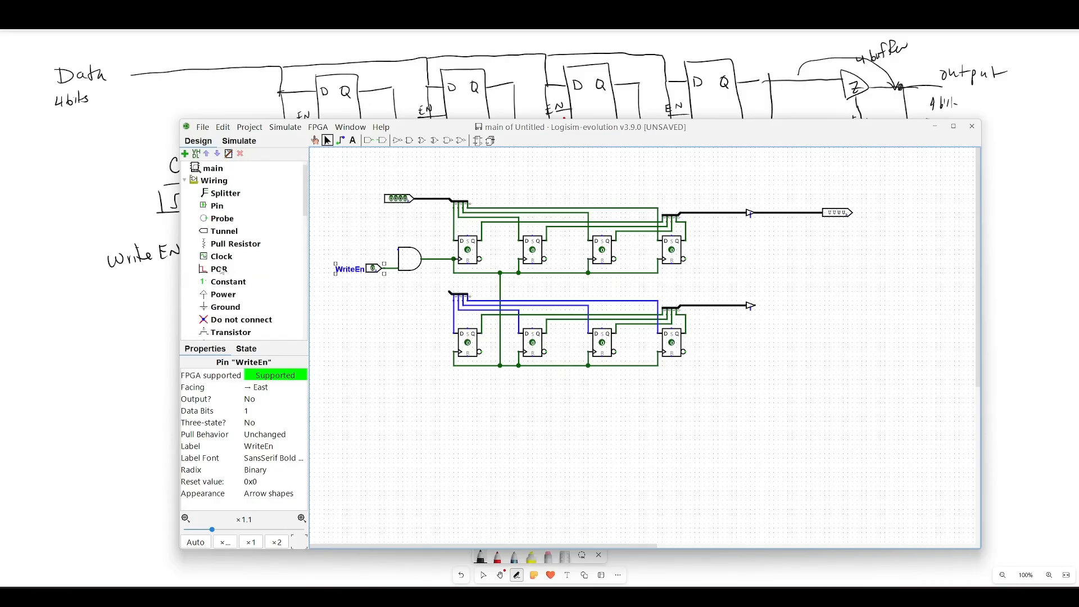
left_click(222, 257)
left_click(384, 251)
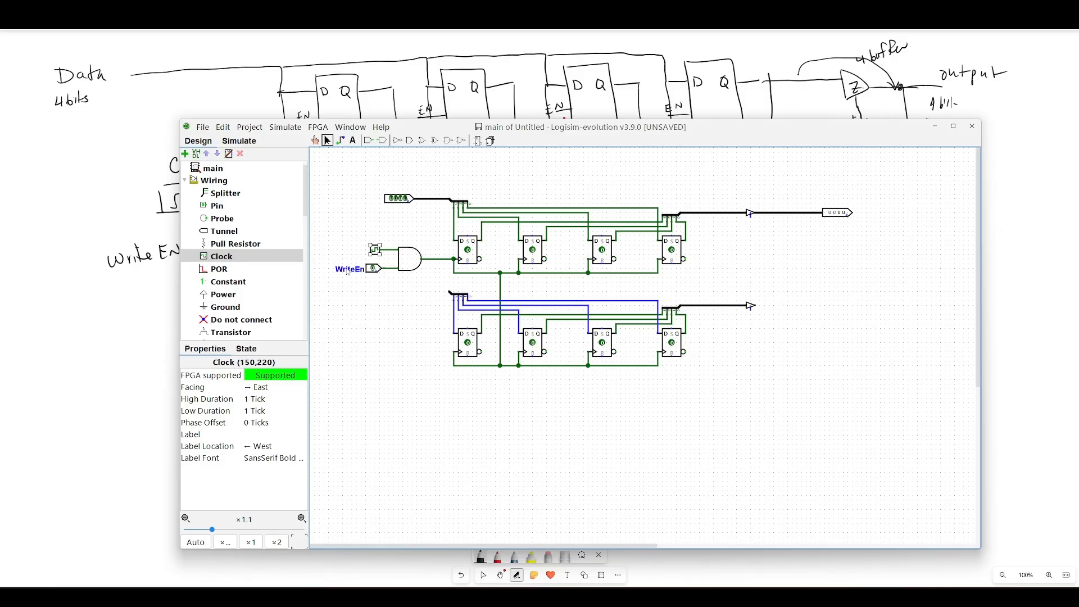
double_click(376, 254)
type("clk")
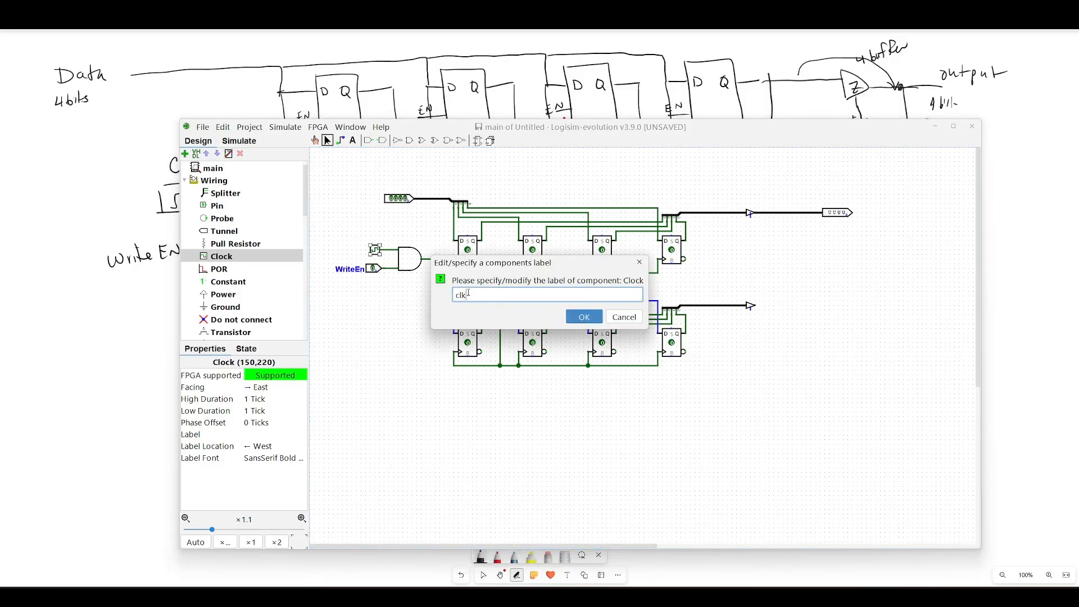
key("Return")
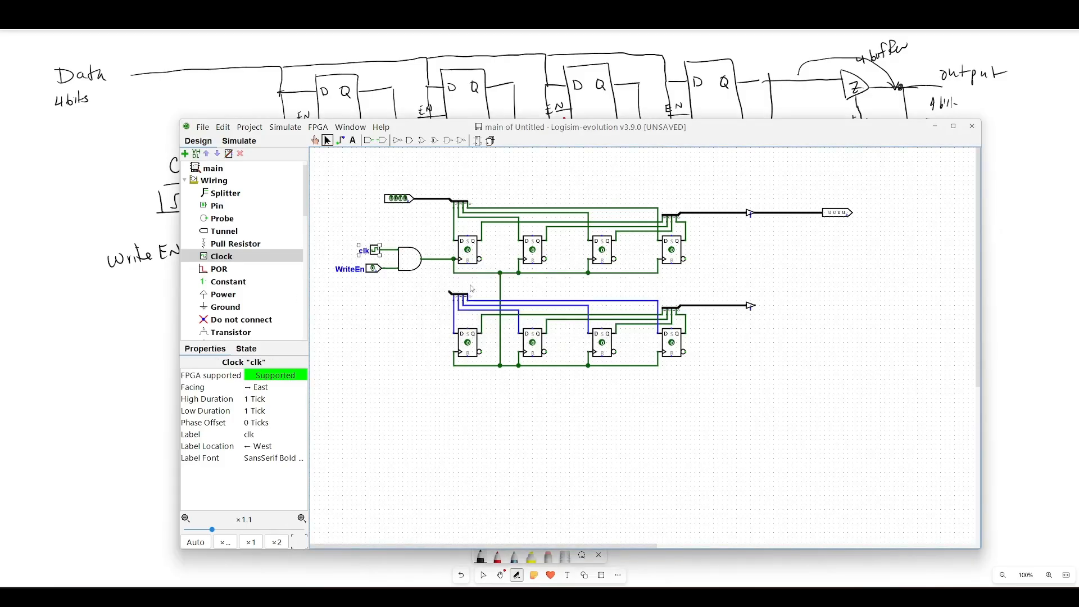
Label the 4-bit input pin Data and the 4-bit output pin Read
double_click(399, 199)
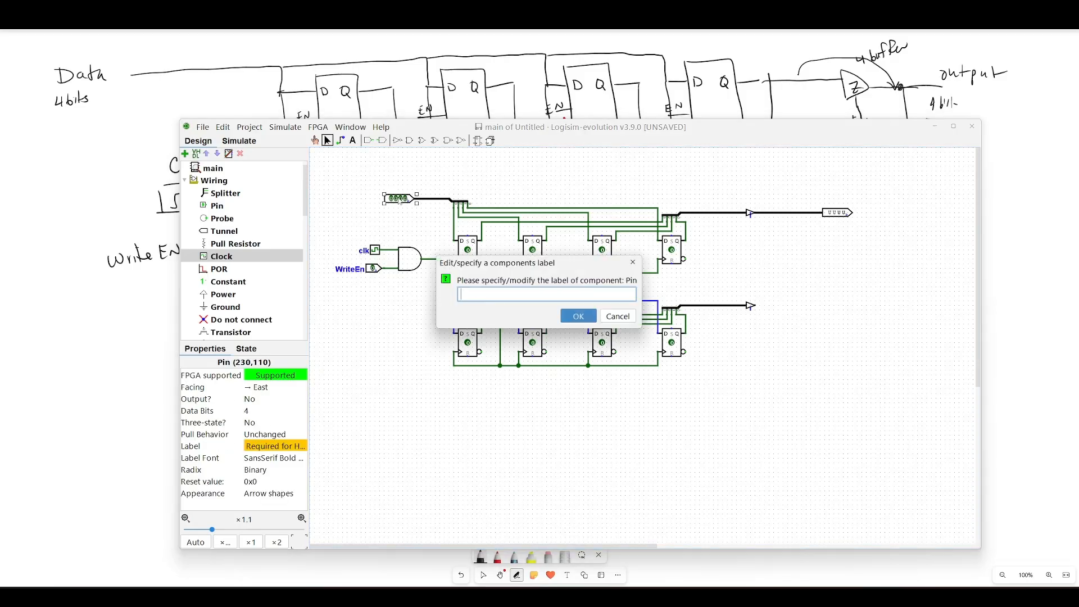
type("Da")
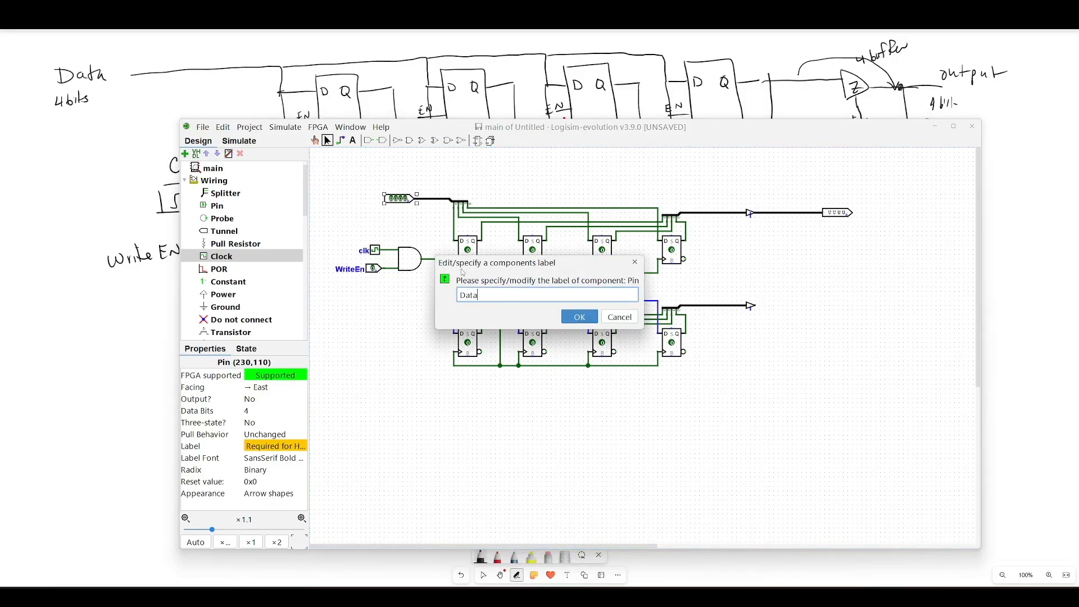
type("ta")
key("Return")
double_click(837, 215)
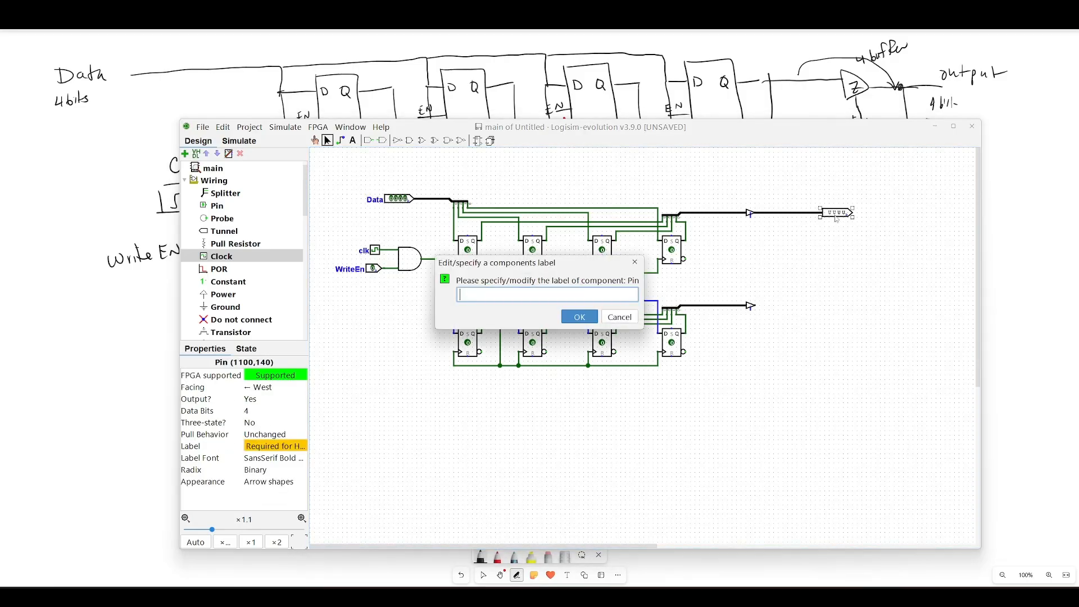
type("Read")
key("Return")
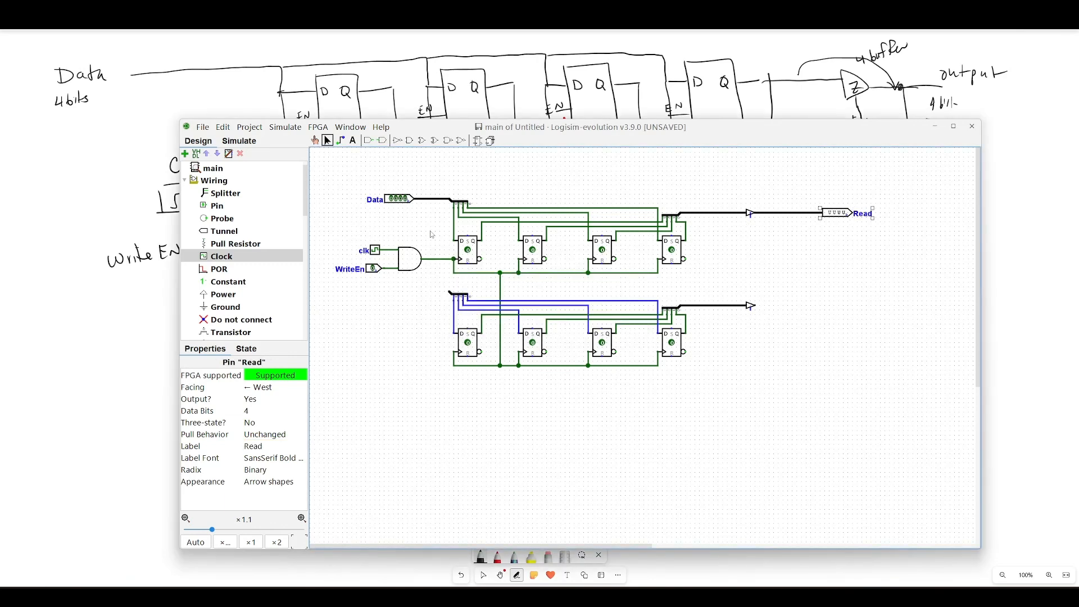
Wire the lower row's input splitter to the Data line and its buffer's output to the Read line
left_click_drag(449, 292, 450, 201)
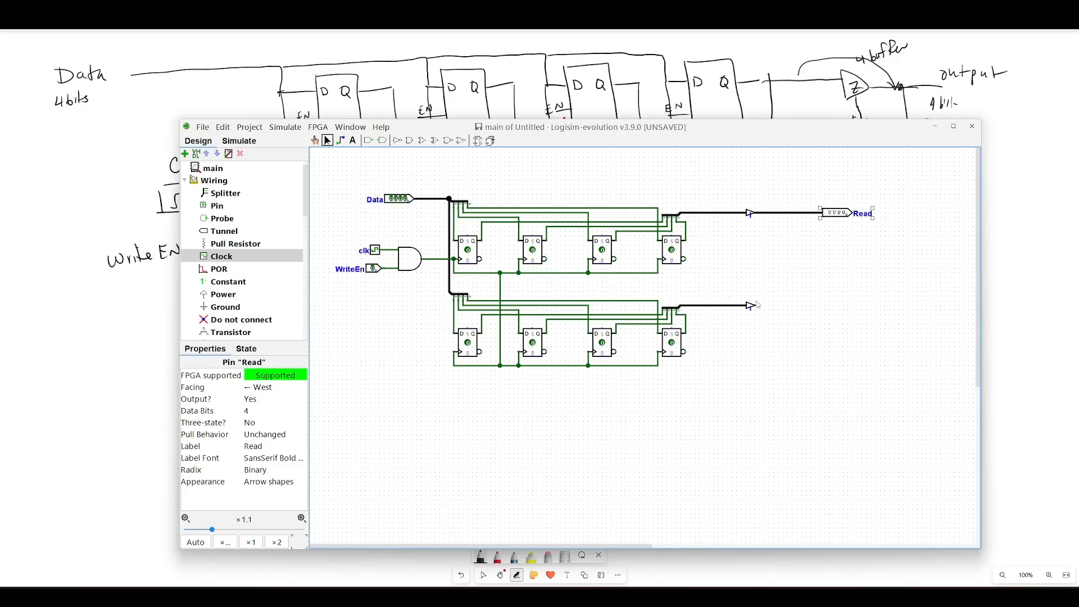
left_click_drag(753, 306, 779, 213)
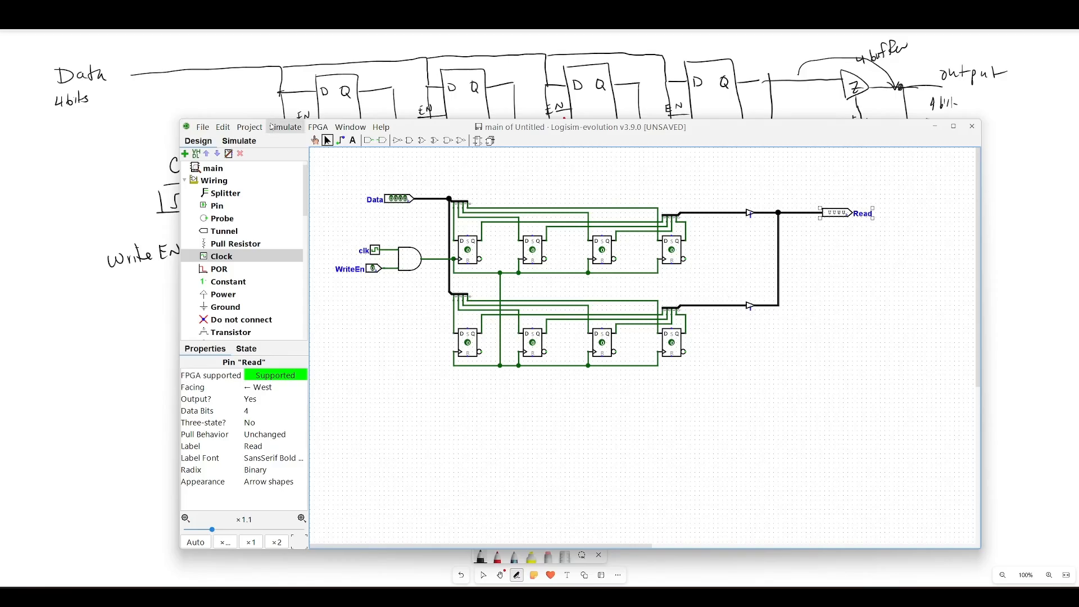
Place a decoder below the flip-flop rows and wire its two outputs to the control inputs of the upper and lower buffers
scroll(264, 258, "down", 3)
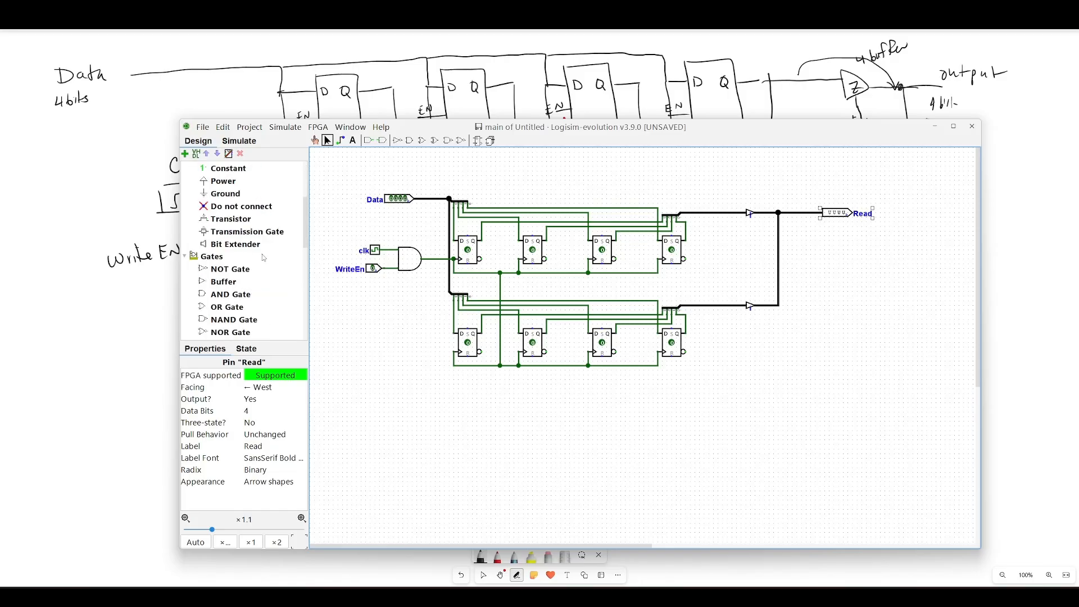
scroll(264, 258, "down", 6)
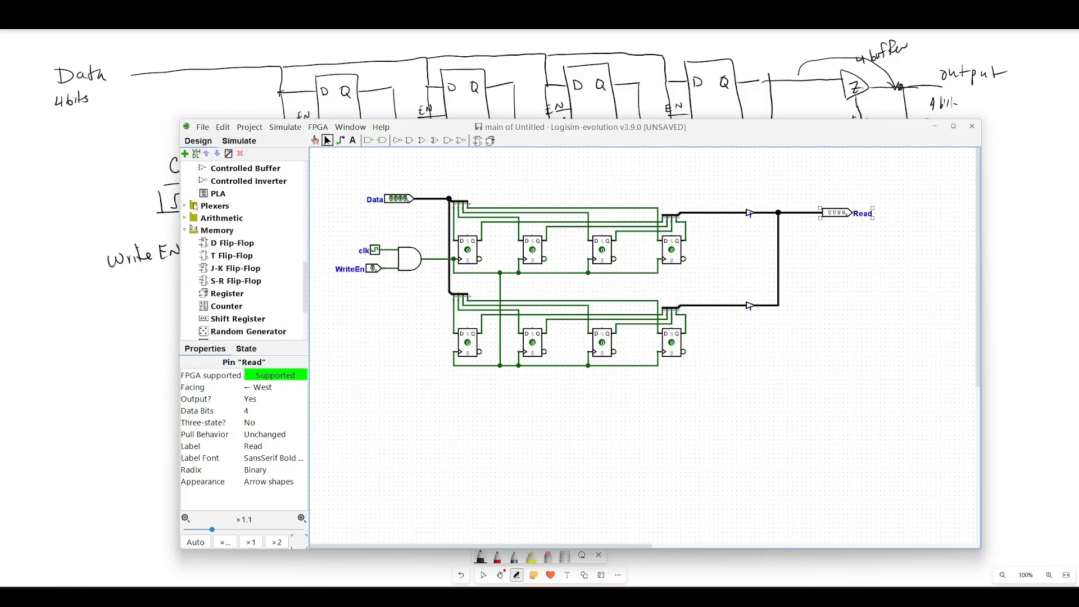
double_click(195, 207)
left_click(227, 243)
left_click(525, 402)
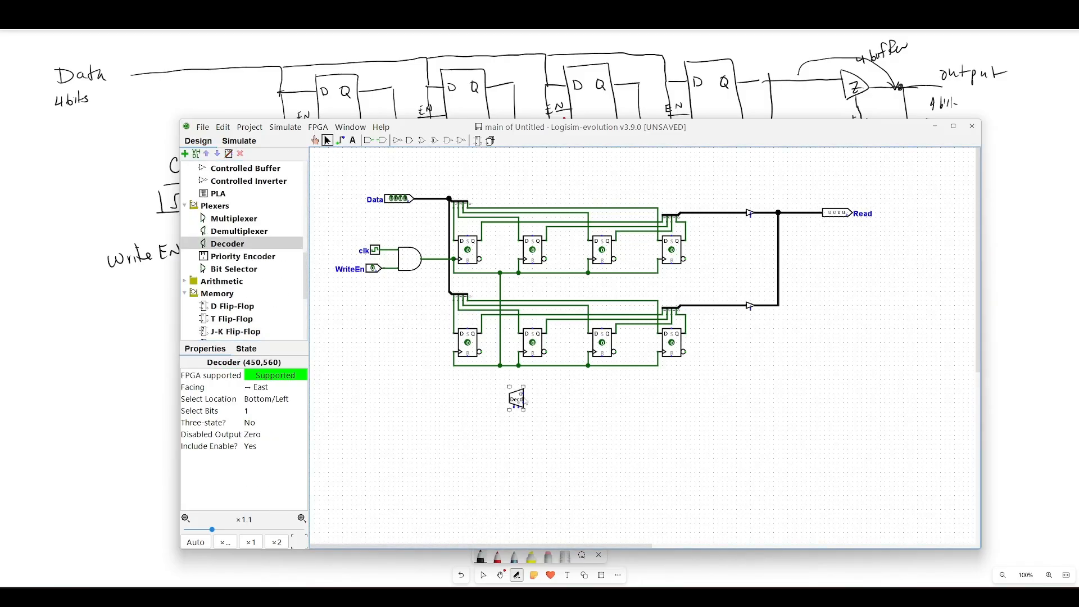
mouse_move(526, 395)
left_mouse_down()
mouse_move(714, 323)
mouse_move(728, 236)
mouse_move(750, 219)
left_mouse_up()
mouse_move(523, 404)
left_mouse_down()
mouse_move(705, 396)
mouse_move(752, 308)
left_mouse_up()
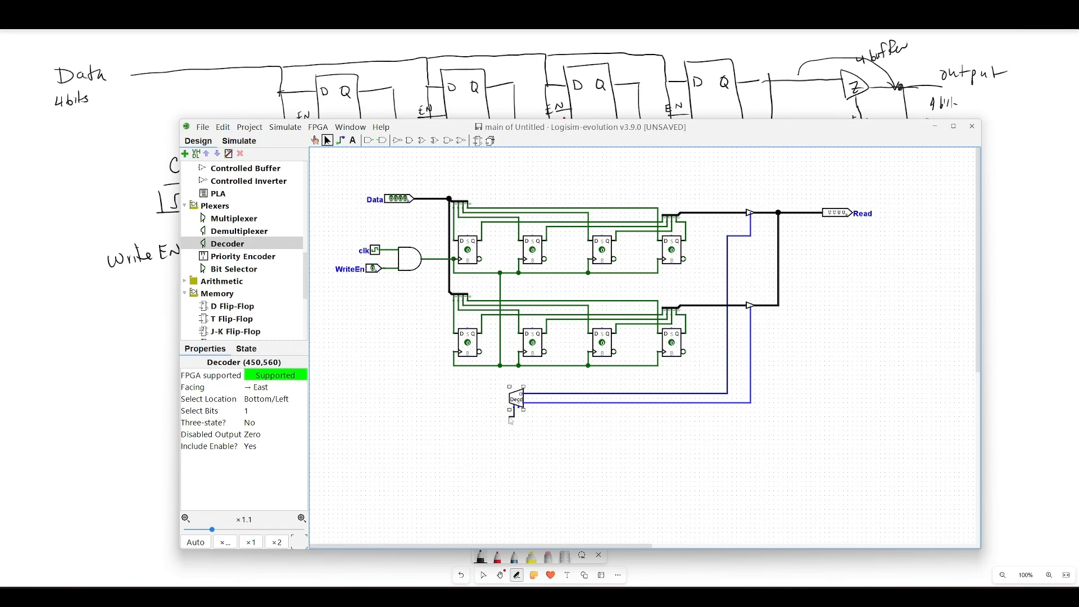
Wire the decoder's enable input to a new input pin below it and label the pin ReadEn
left_click_drag(515, 413, 461, 428)
left_click(368, 141)
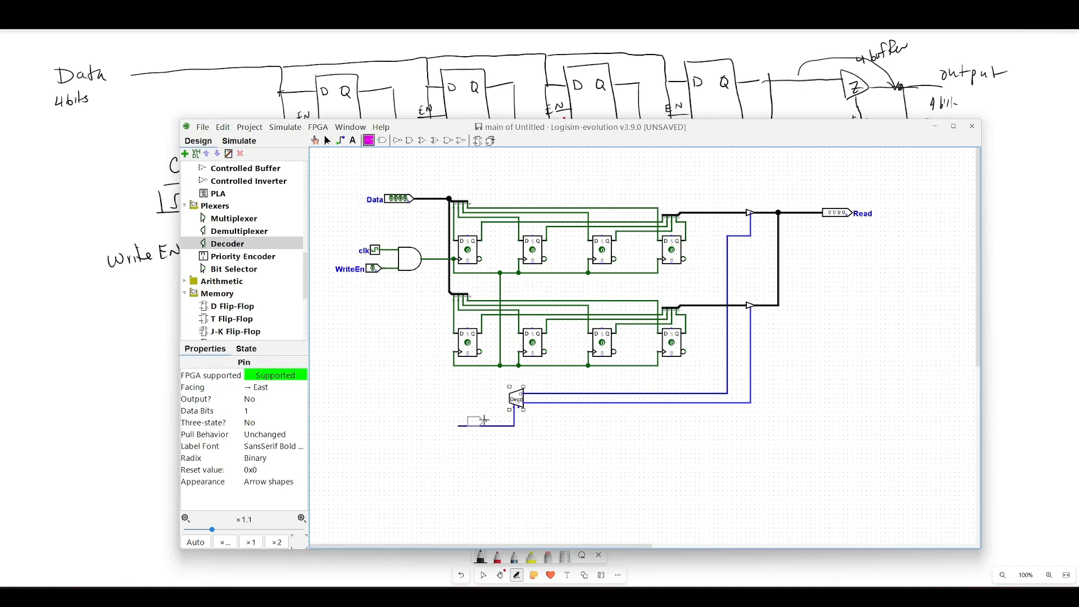
left_click(458, 431)
left_click_drag(456, 434, 458, 429)
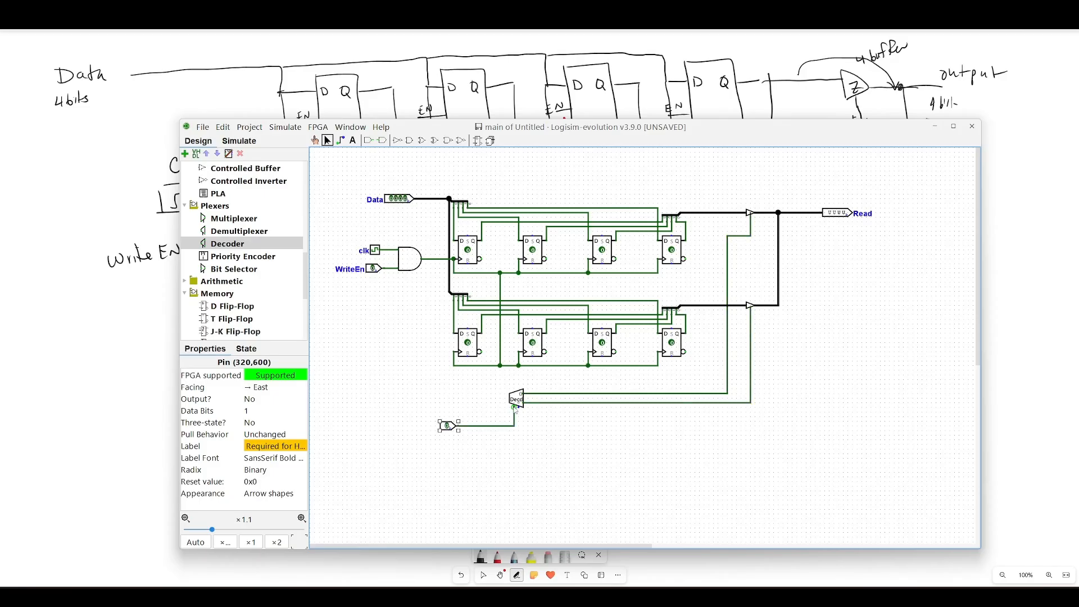
double_click(449, 426)
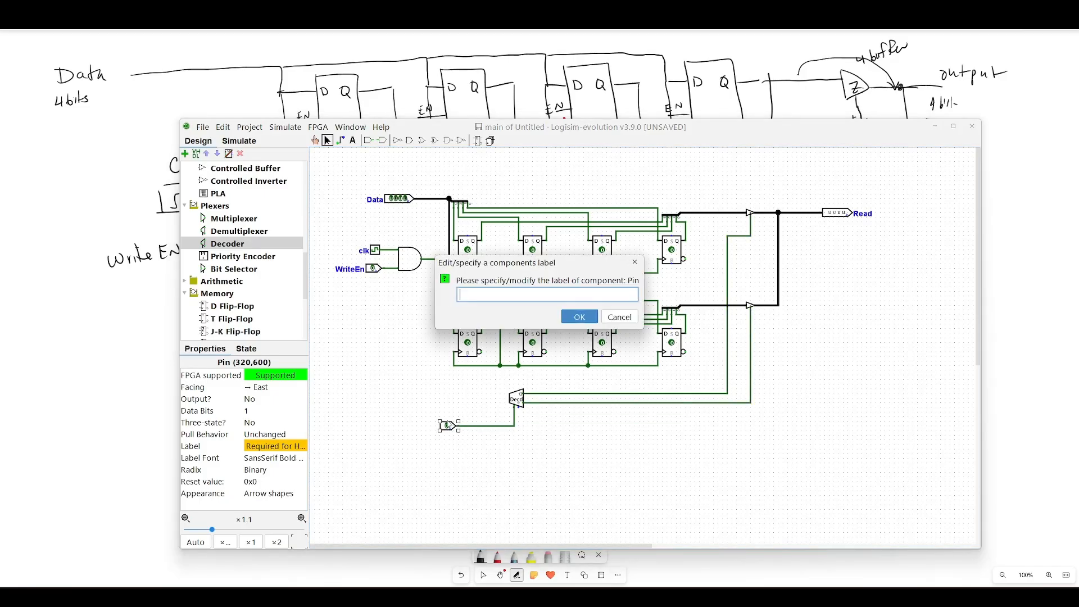
type("ReadEn")
key("Return")
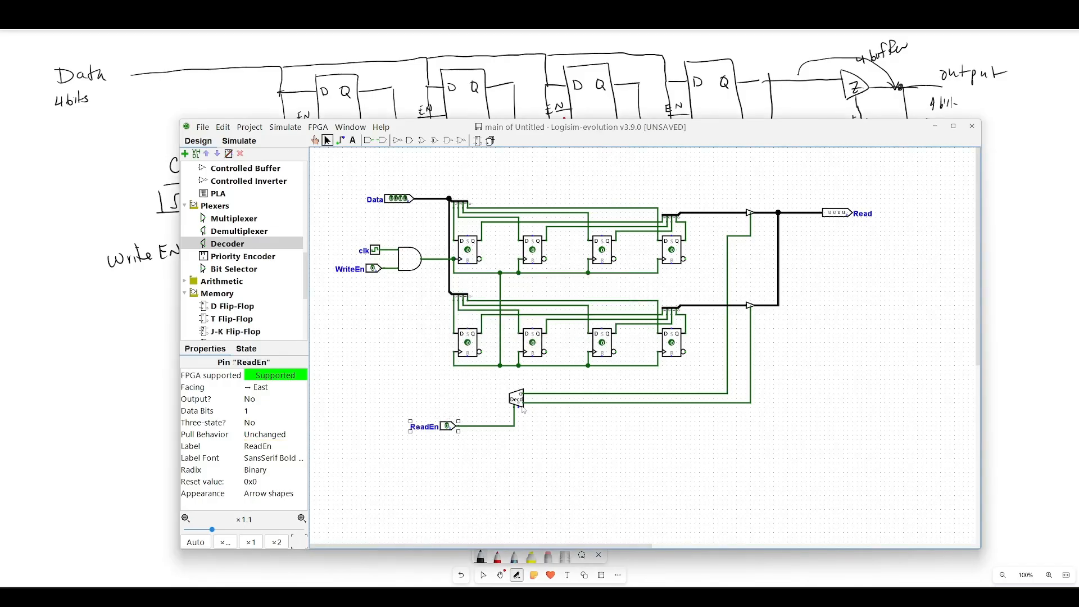
Wire the decoder's select input to a new input pin below ReadEn and label the pin Address
left_click_drag(519, 408, 480, 448)
left_click(369, 141)
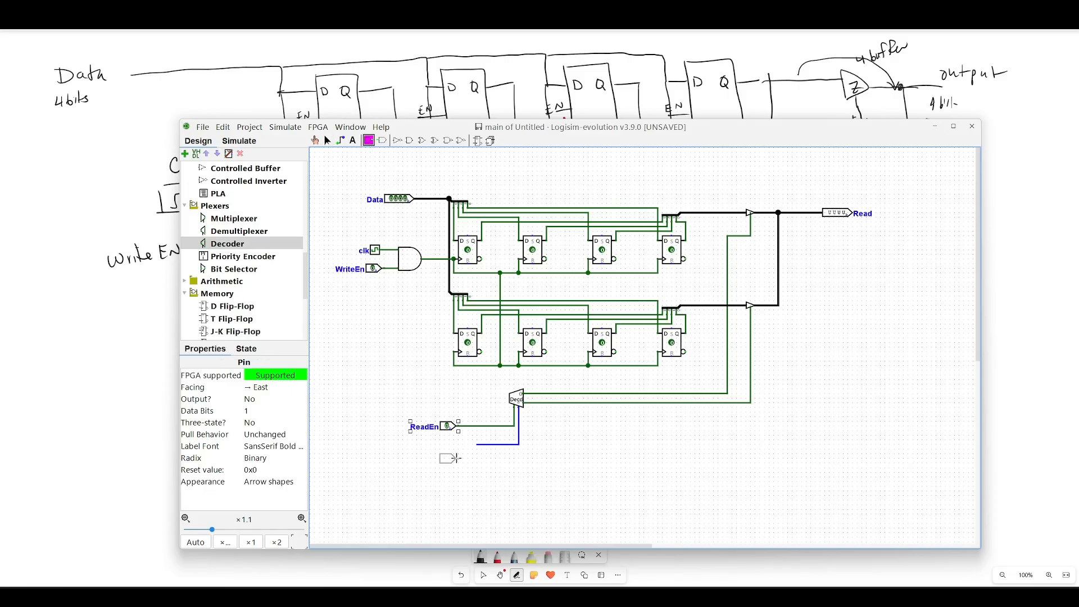
left_click(476, 445)
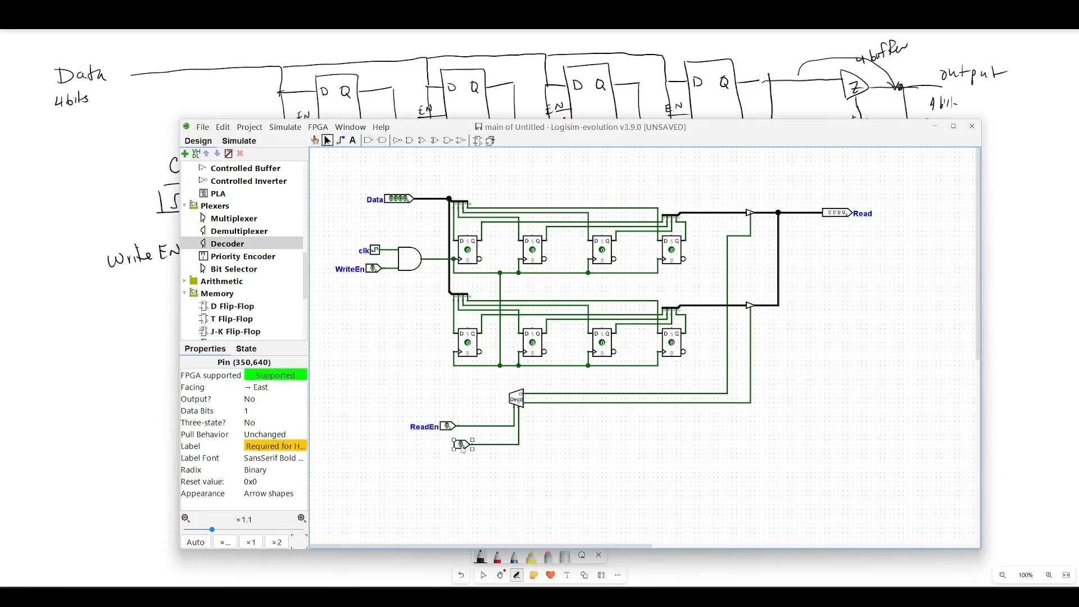
double_click(463, 447)
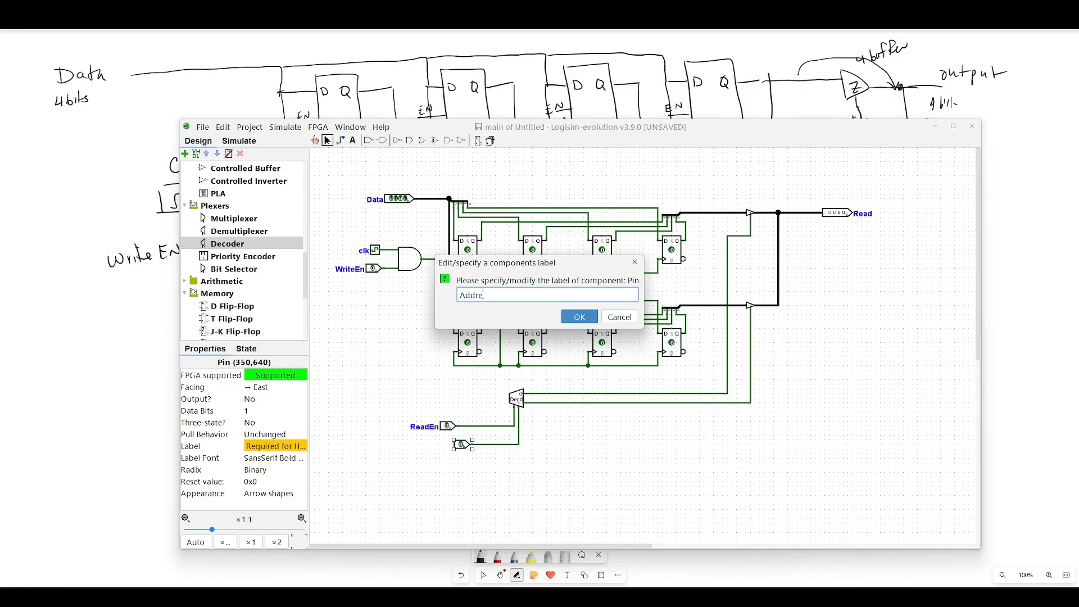
left_click(587, 318)
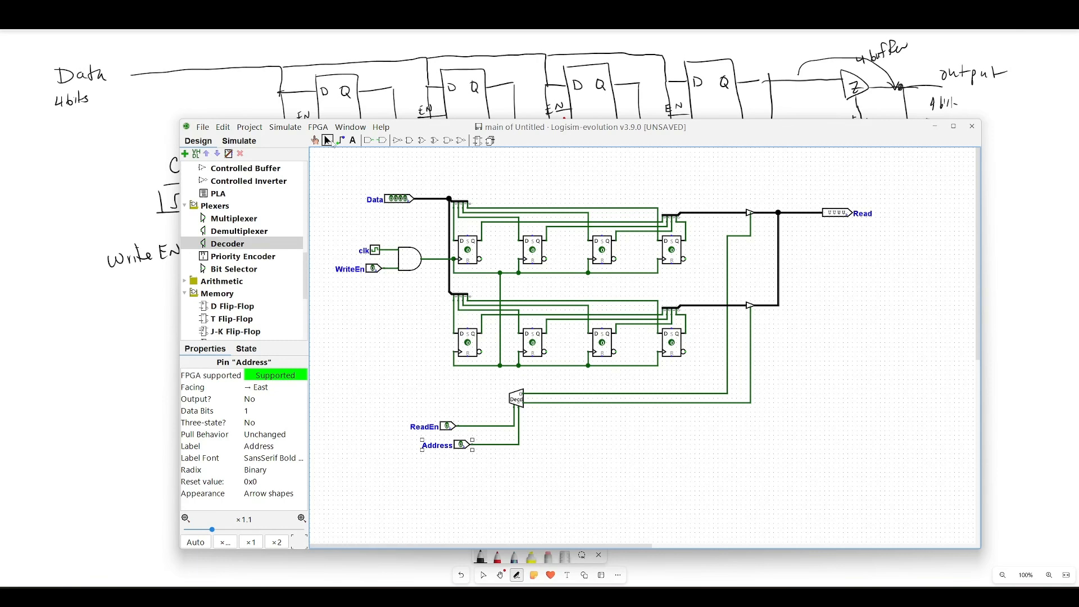
Start the simulation clock ticking and set the Data pin to 1111 with the Poke tool
left_click(286, 127)
left_click(323, 274)
left_click(314, 141)
left_click(406, 199)
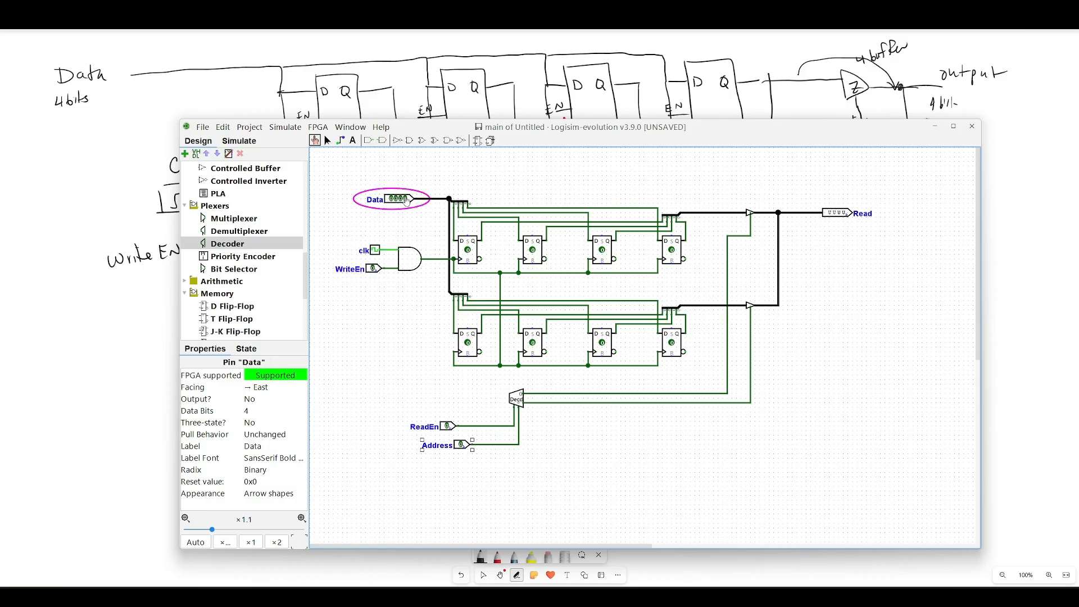
left_click(405, 198)
left_click(401, 198)
left_click(396, 199)
left_click(391, 198)
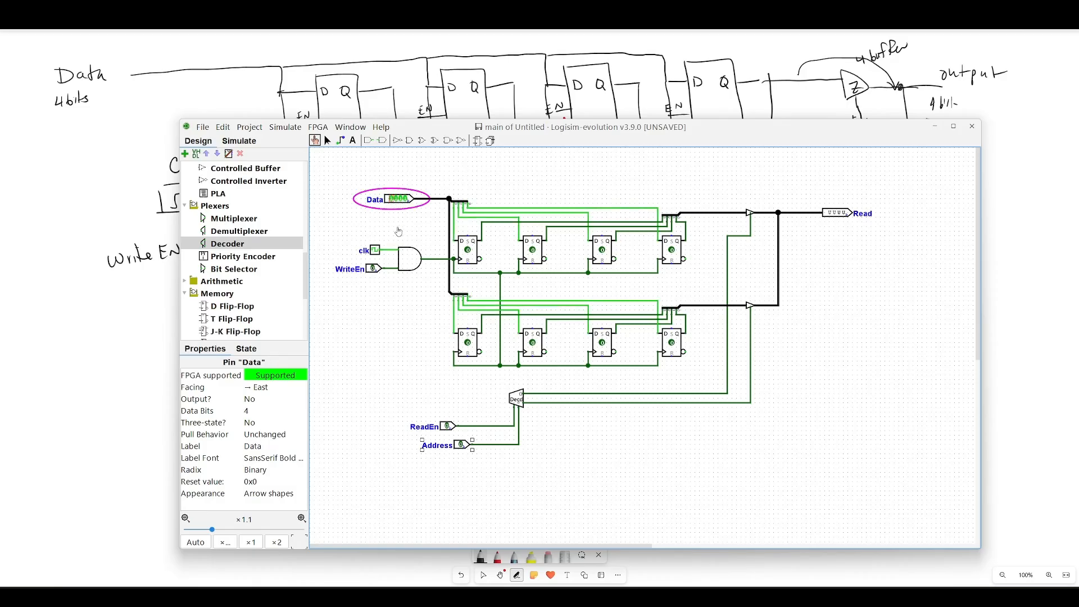
Test writing and reading by turning on WriteEn and ReadEn, switching Address to 1 and back to 0, and setting Data to 1100
left_click(373, 269)
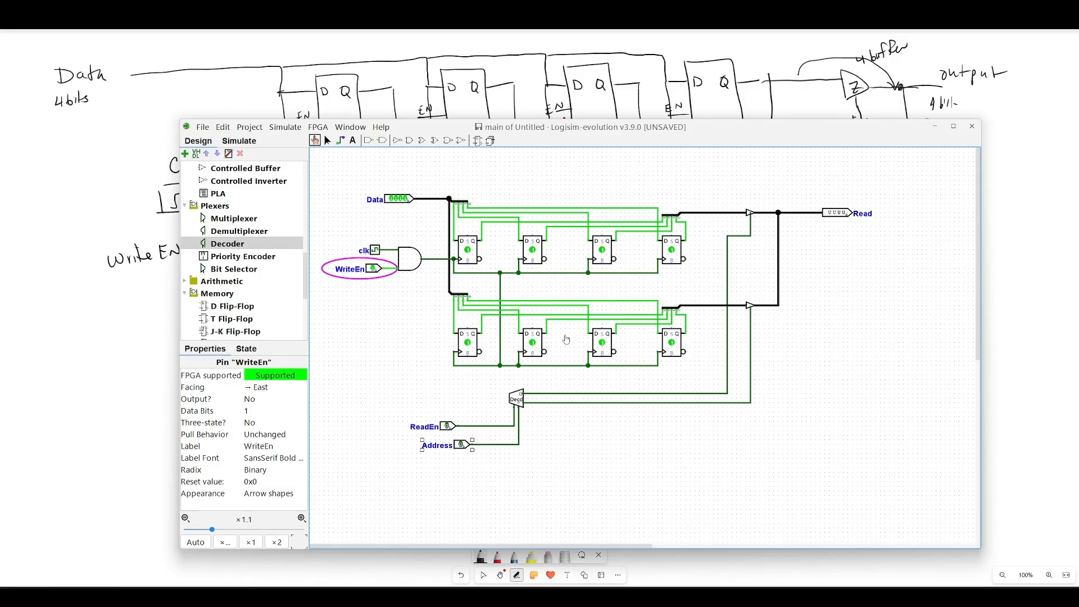
left_click(459, 450)
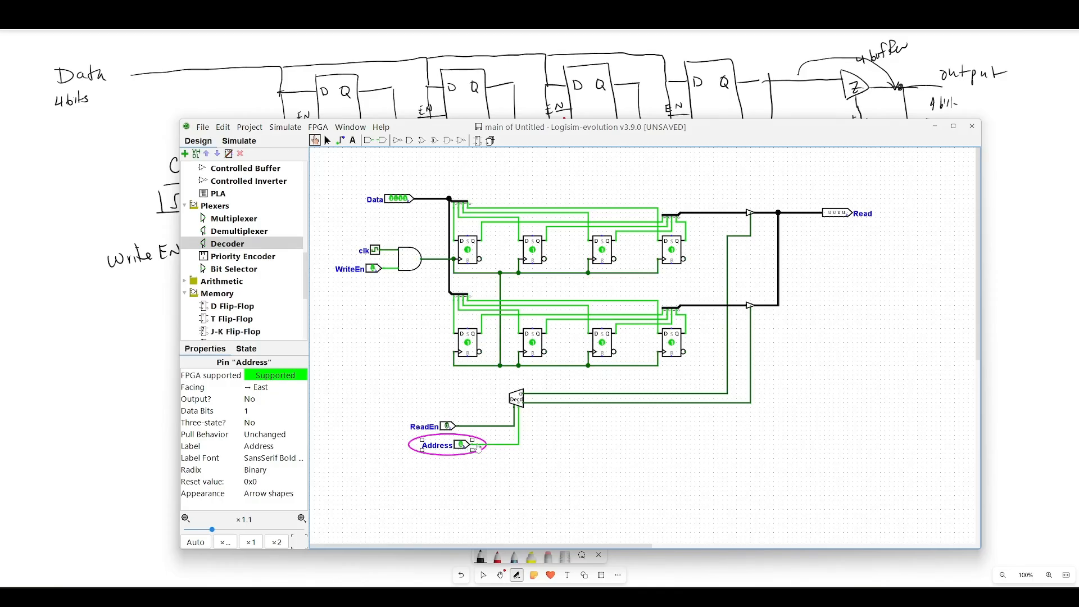
left_click(447, 426)
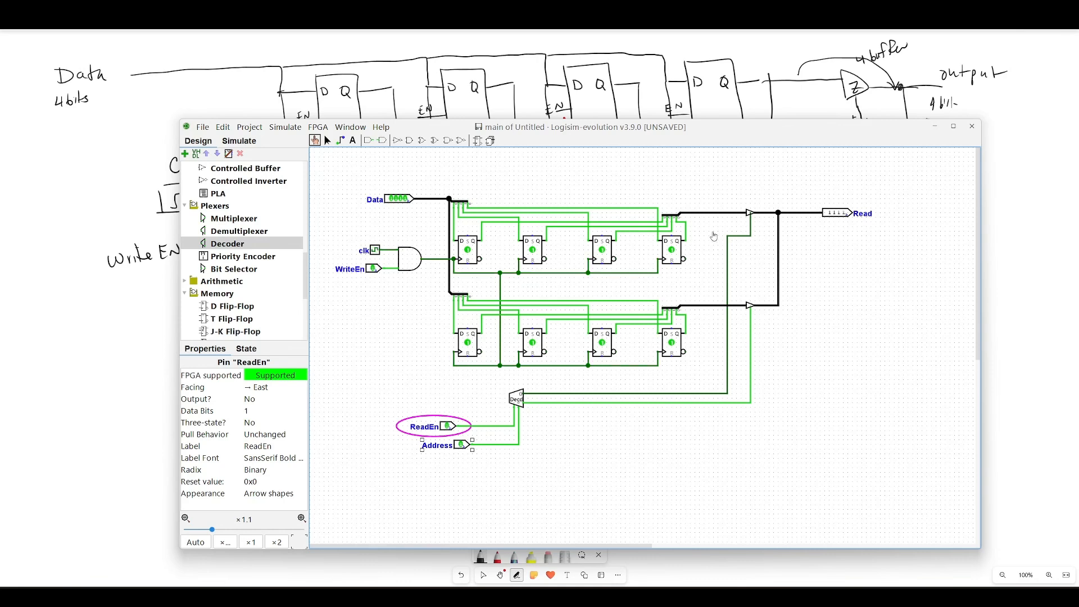
left_click(461, 447)
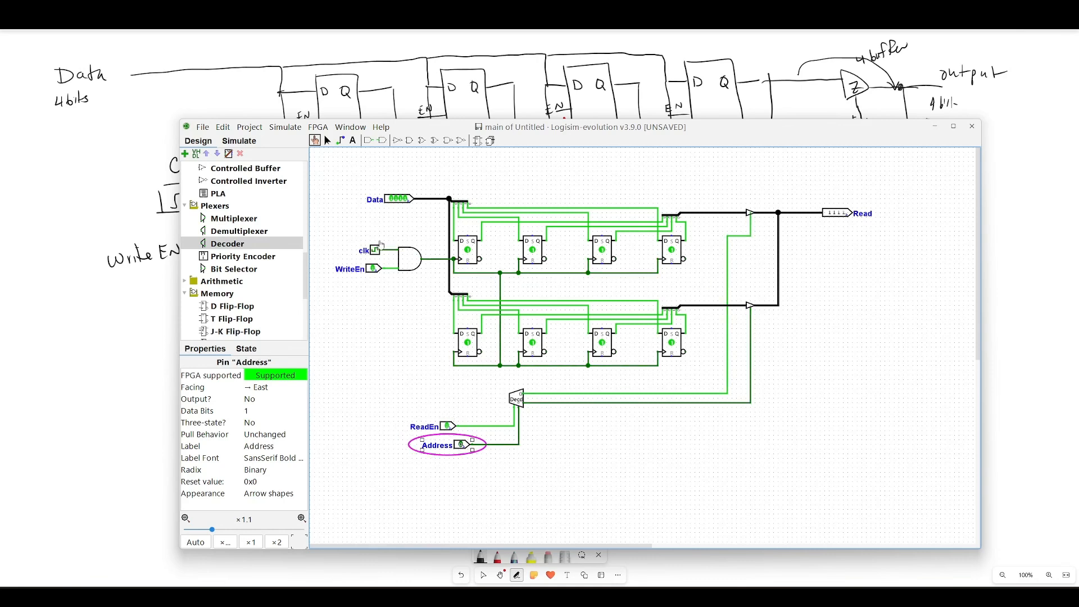
left_click(402, 200)
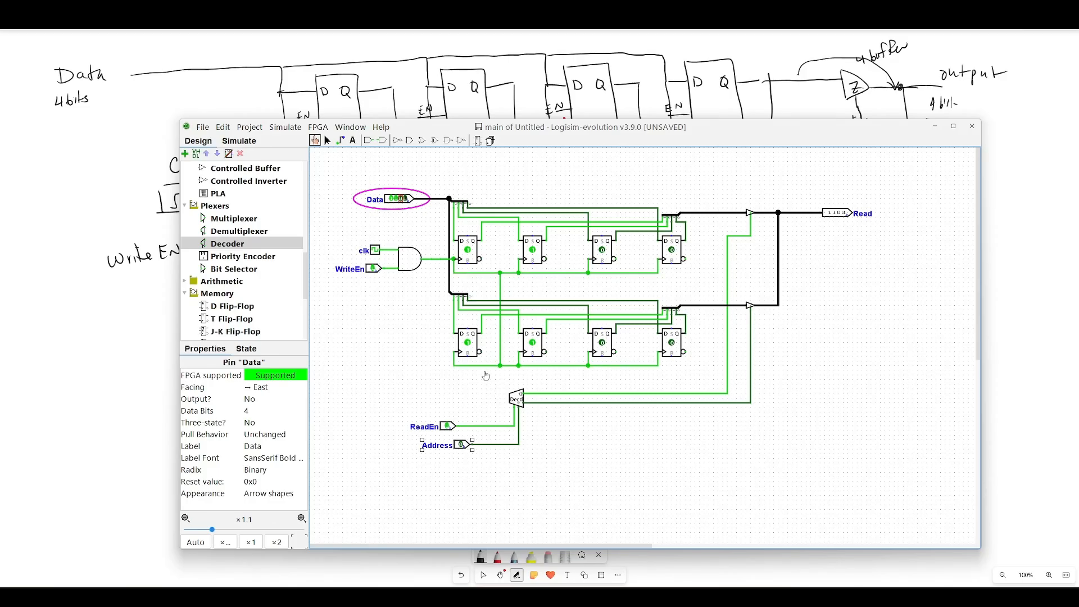
Delete the vertical wire joining the clock lines of the upper and lower flip-flop rows
left_click(328, 140)
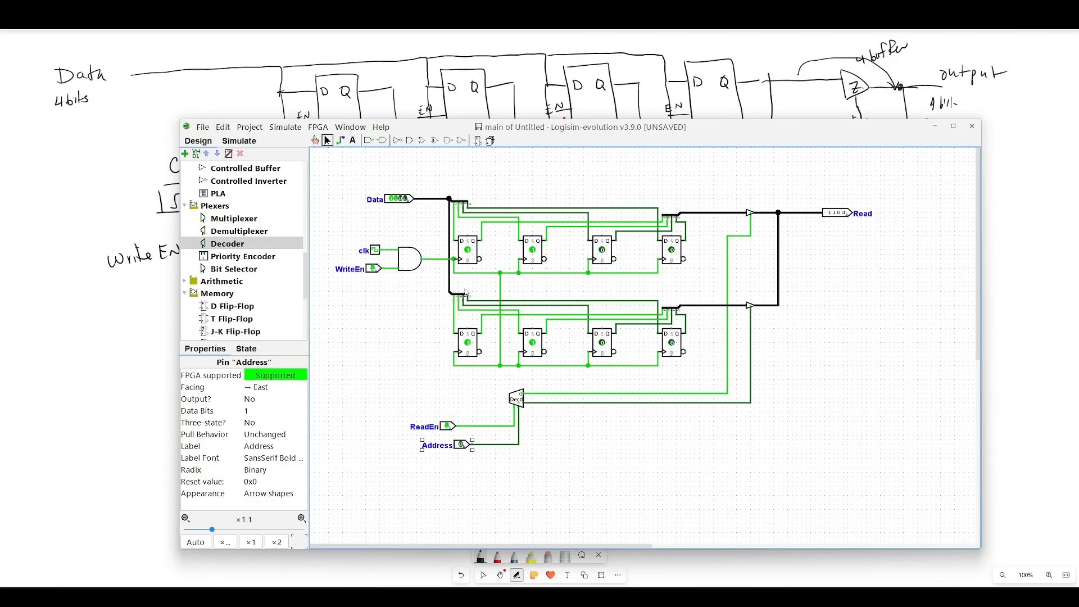
left_click(500, 294)
key("Delete")
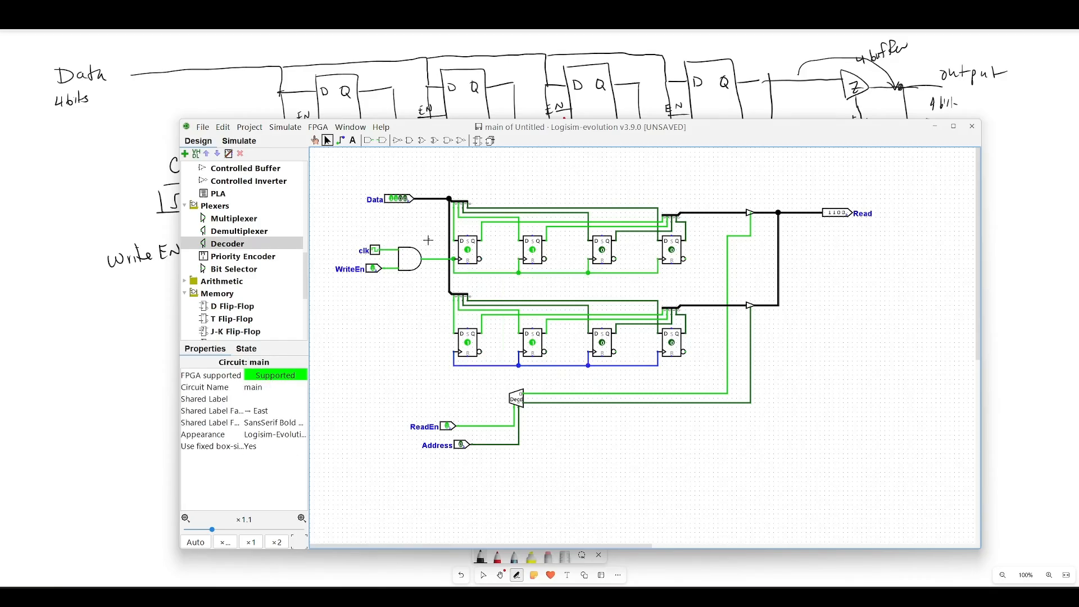
Duplicate the AND gate with its clock and WriteEn pin and place the copy beside the lower flip-flop row
left_click_drag(430, 239, 328, 287)
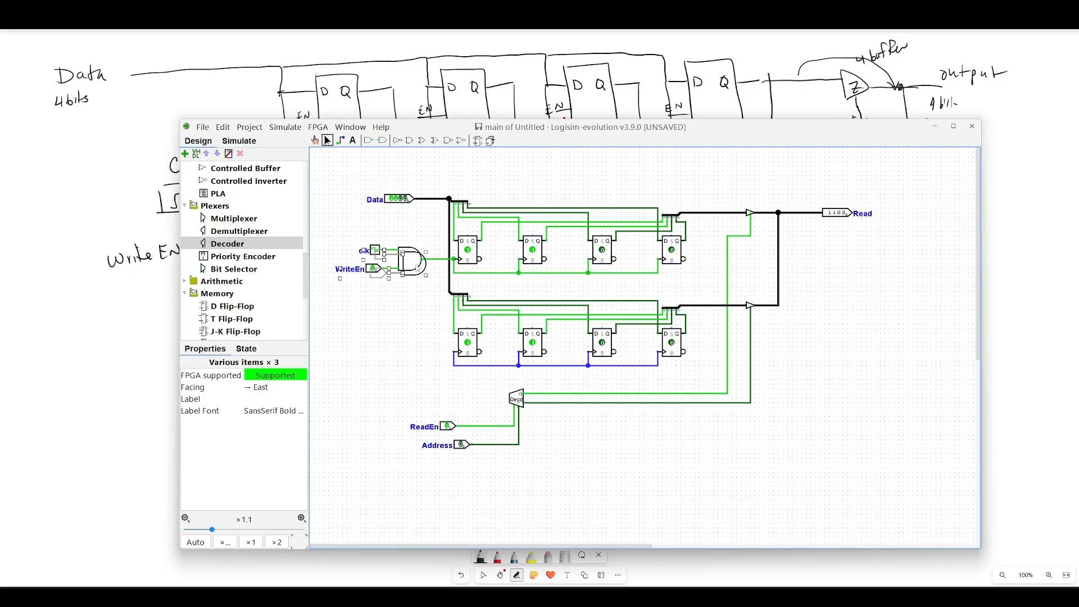
key("ctrl+c")
key("ctrl+v")
left_click(413, 351)
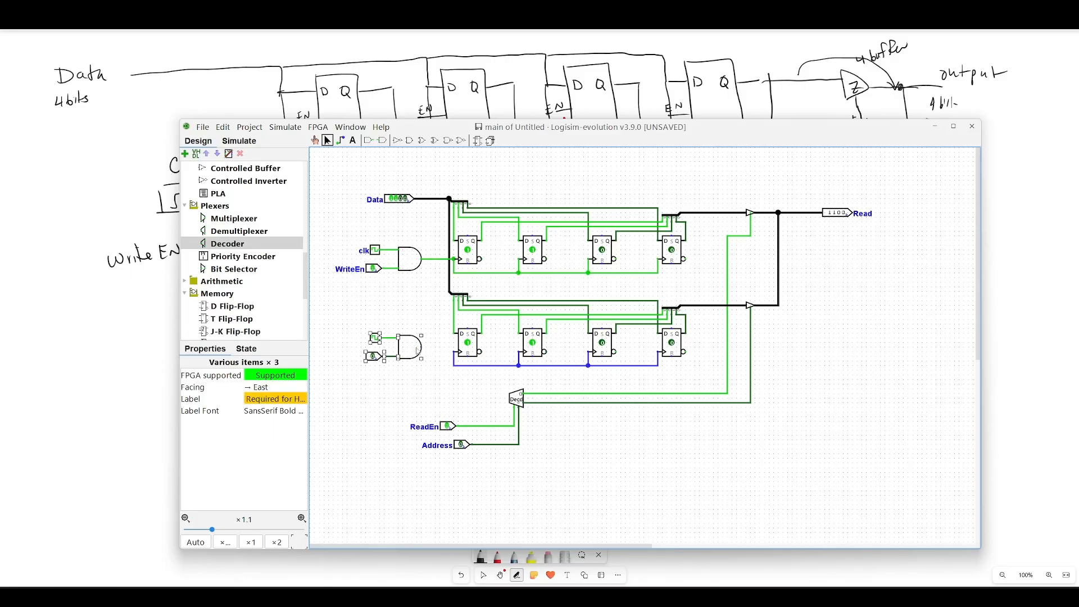
Align the duplicated AND gate group with the lower flip-flop row and wire its output to that row's clock line
left_click_drag(349, 324, 470, 410)
left_click(412, 363)
left_click_drag(337, 326, 448, 384)
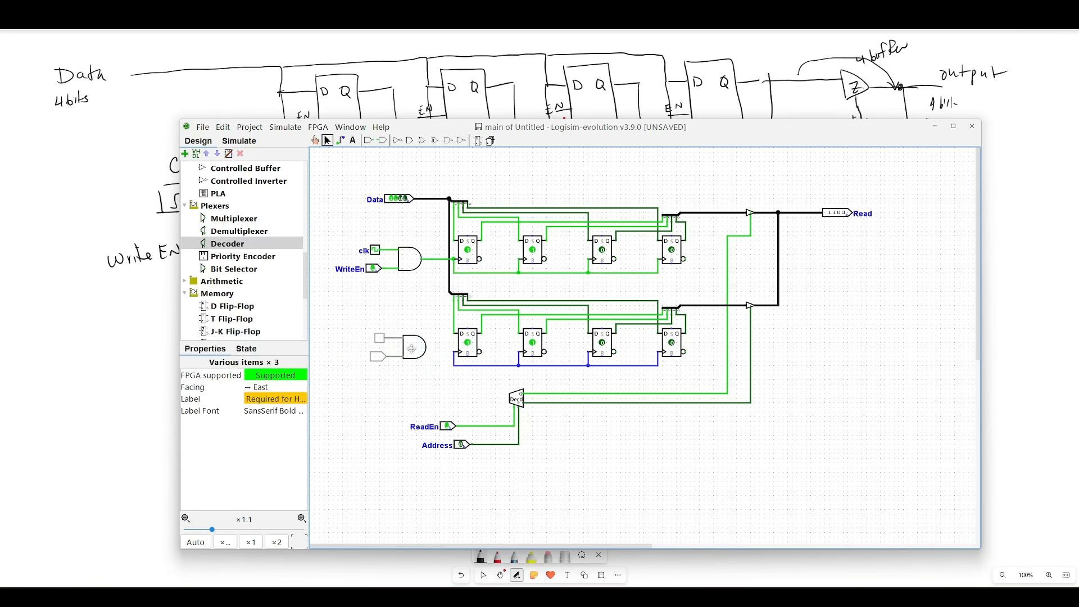
left_click_drag(404, 347, 454, 352)
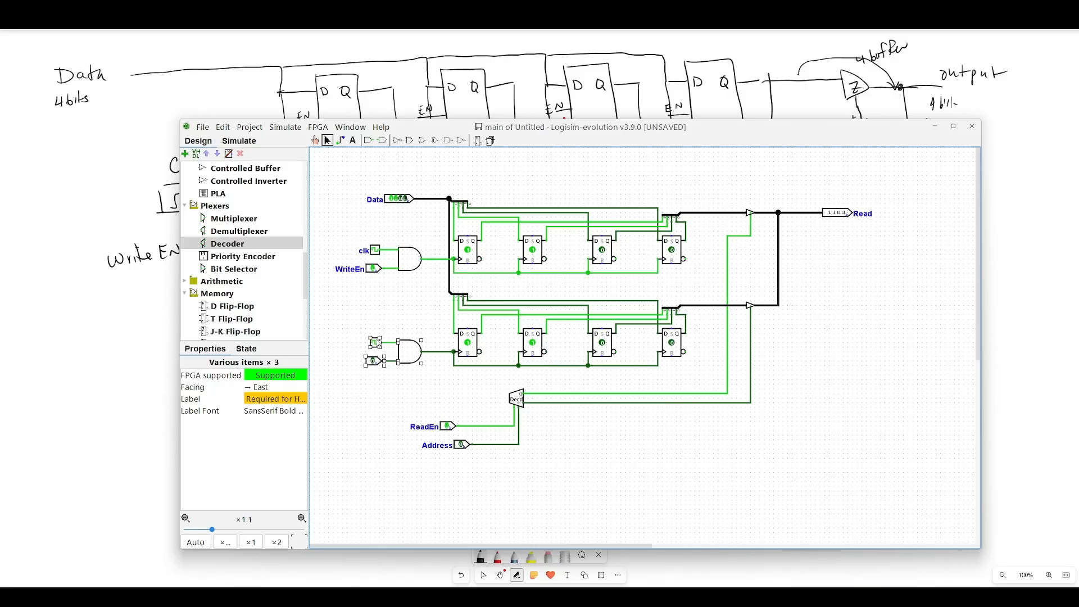
Delete the duplicated clock and feed the lower AND gate from the original clk line, removing the leftover wire stub
key("Delete")
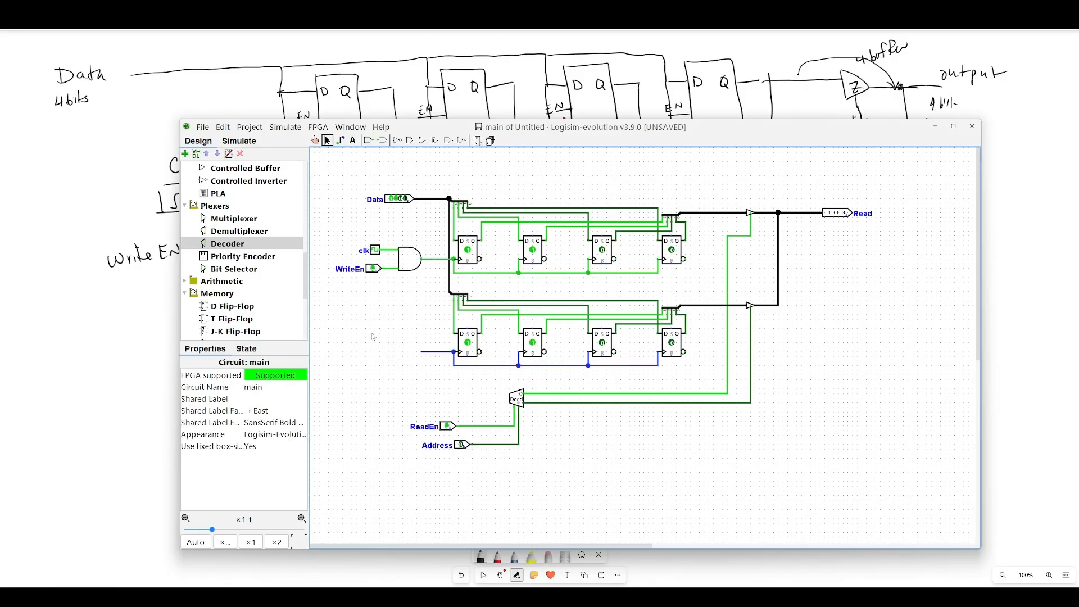
key("ctrl+z")
left_click(357, 339)
left_click(375, 342)
key("Delete")
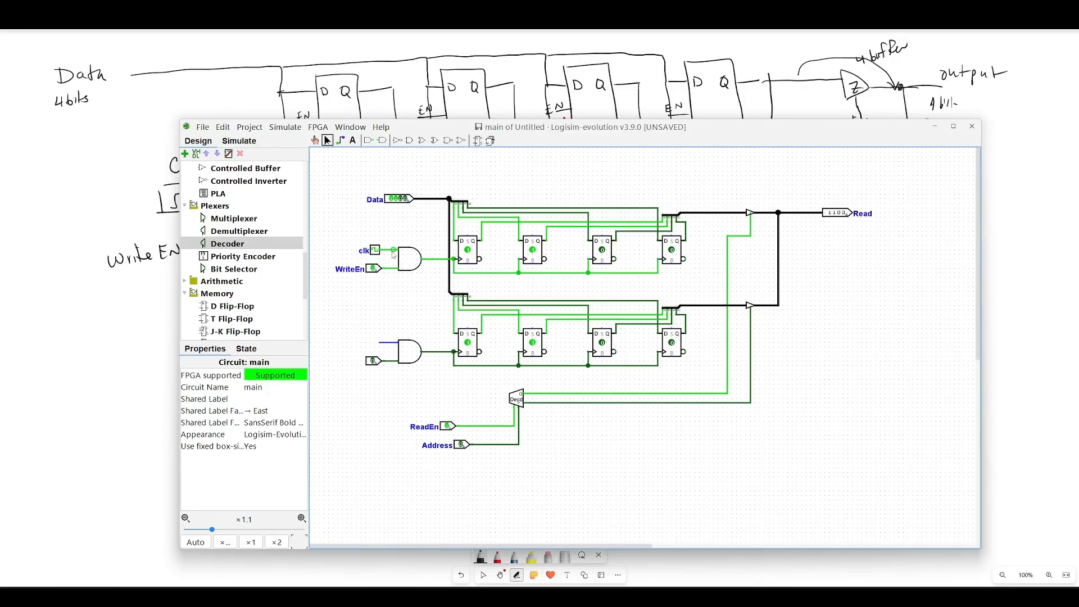
left_click_drag(394, 250, 394, 342)
left_click(382, 342)
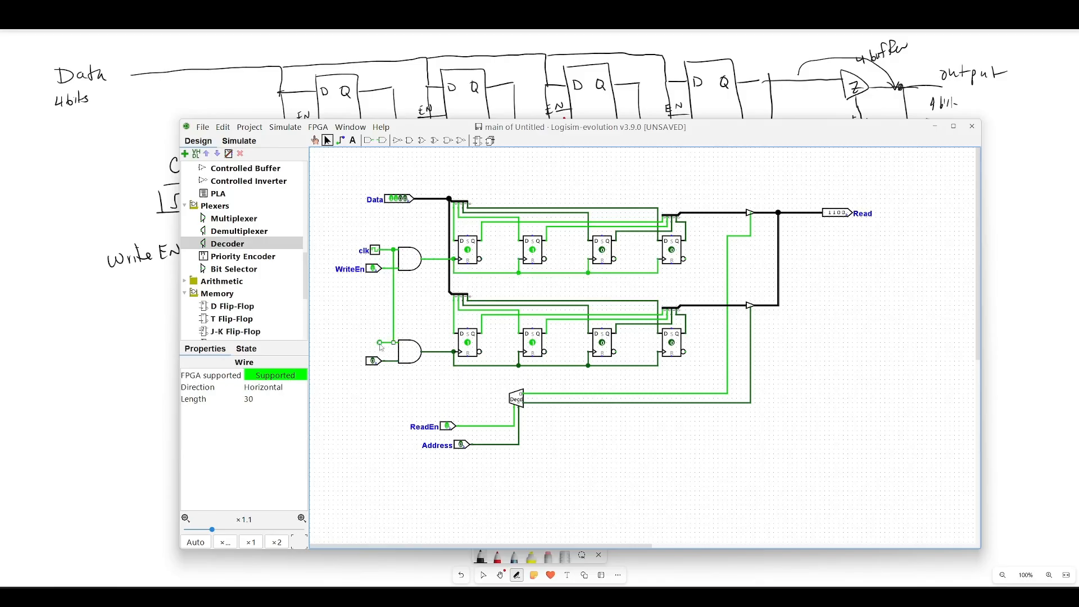
key("Delete")
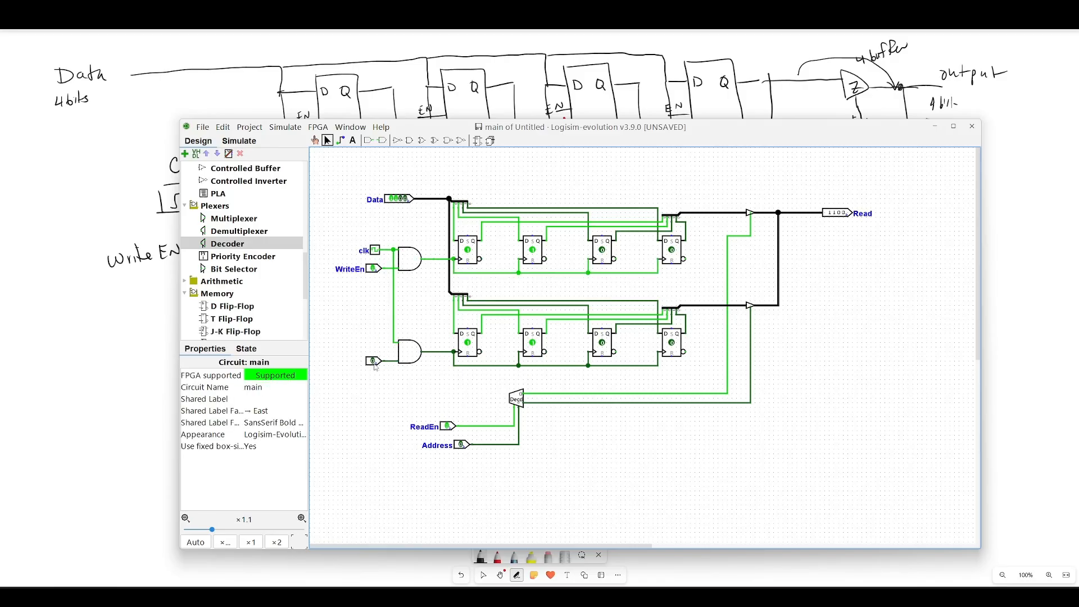
Set the number of inputs to 3 on both the upper and lower AND gates
left_click(376, 363)
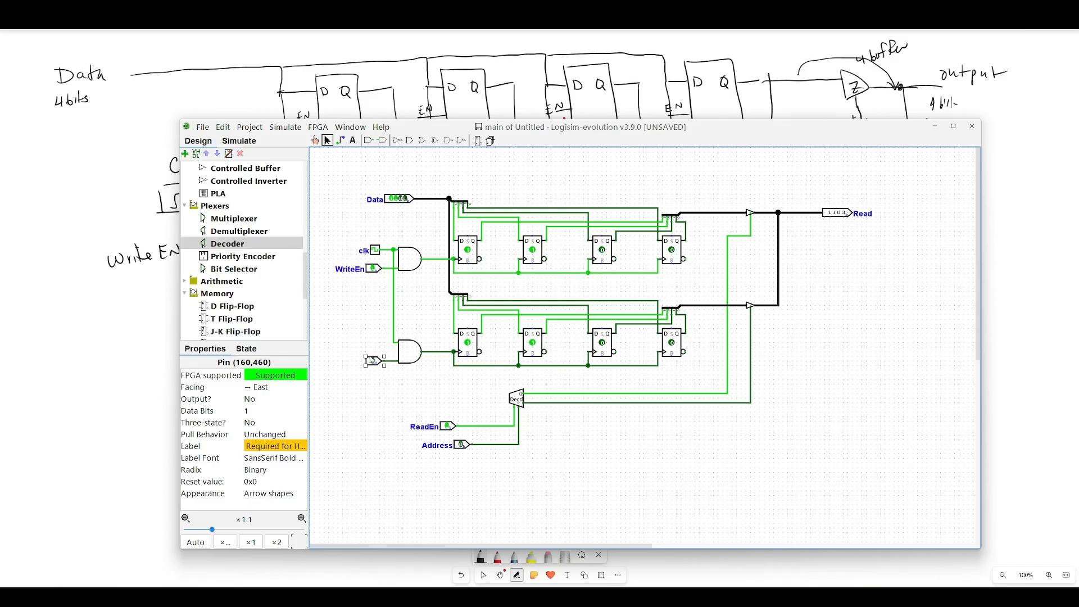
left_click(409, 259)
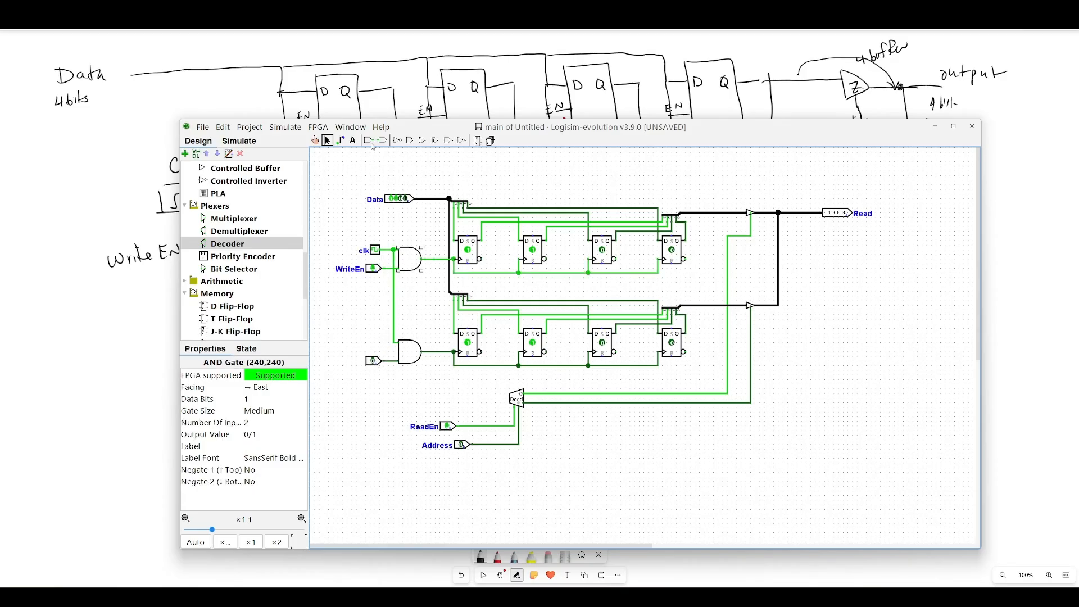
left_click(238, 421)
type("3")
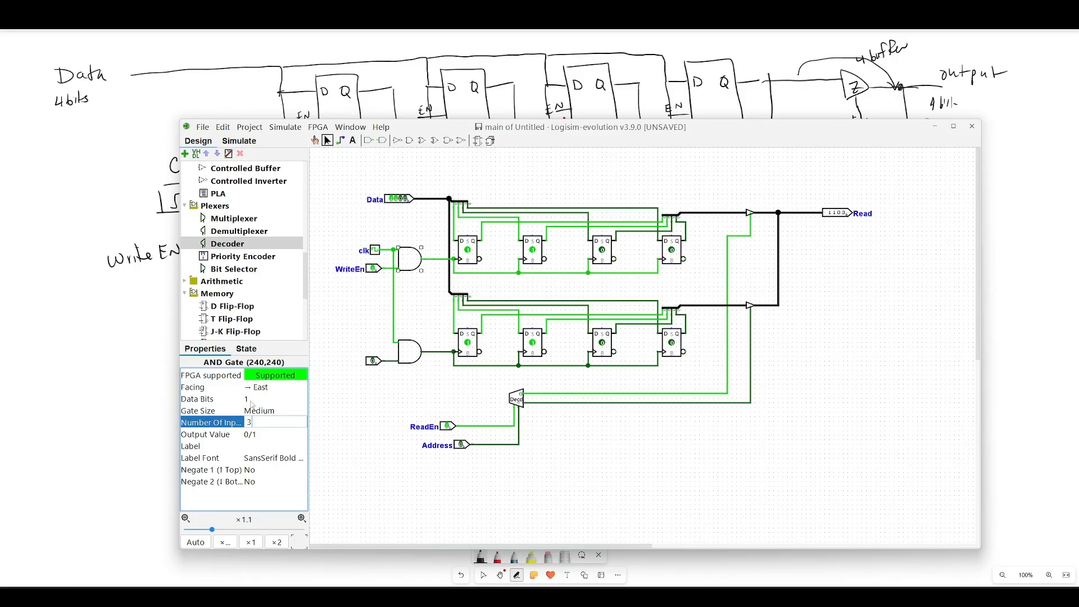
left_click(404, 361)
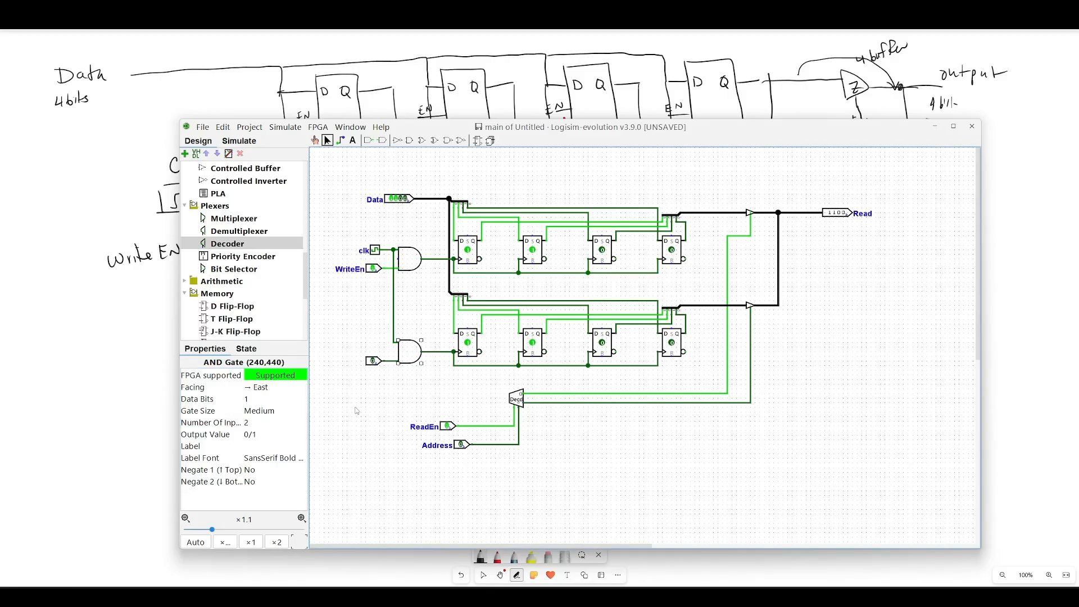
left_click(259, 423)
type("3")
key("Return")
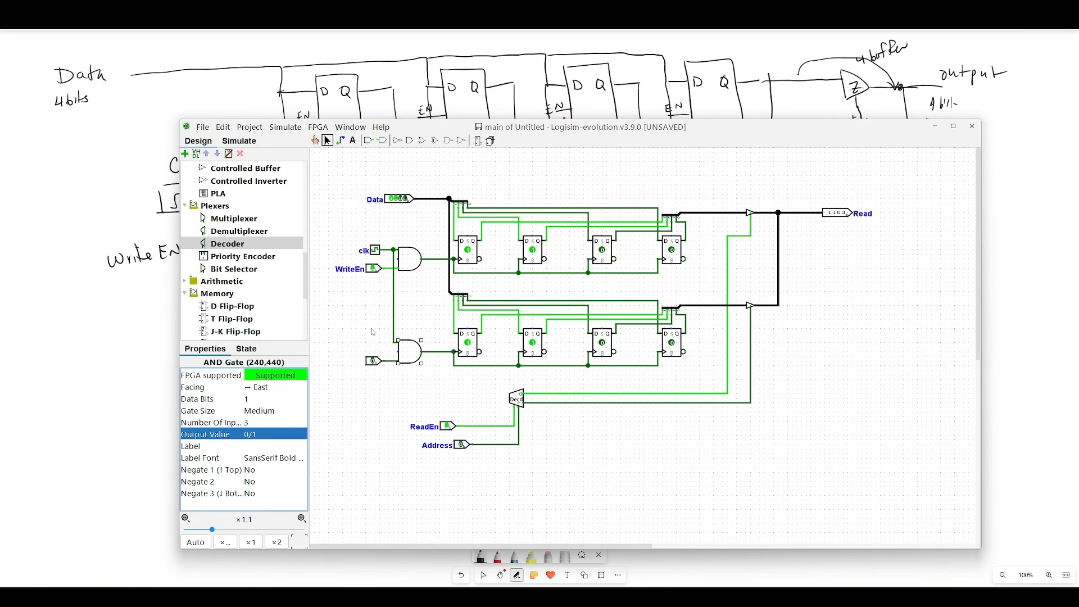
Replace the lower gate's own pin with the shared WriteEn line and wire each decoder output to its AND gate's middle input
left_click(374, 362)
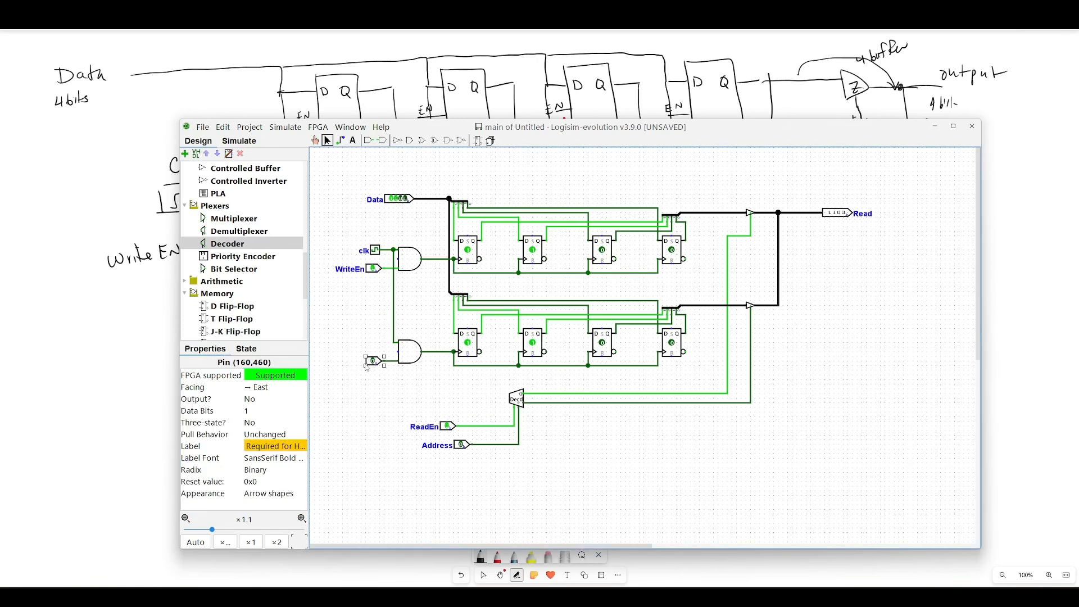
key("Delete")
left_click_drag(384, 269, 383, 362)
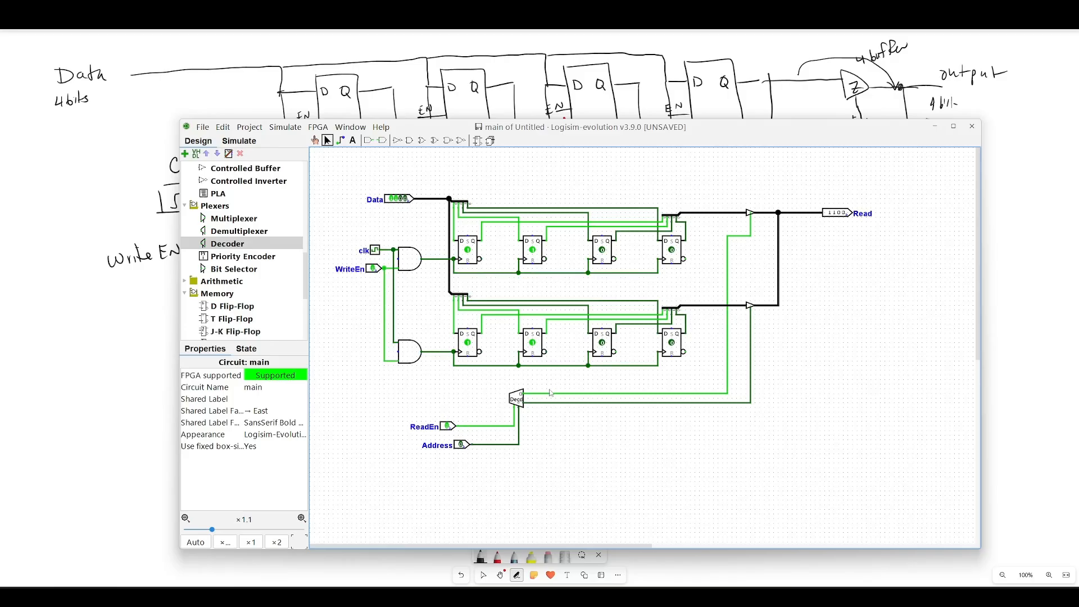
mouse_move(548, 393)
left_mouse_down()
mouse_move(368, 386)
mouse_move(392, 365)
mouse_move(399, 259)
left_mouse_up()
mouse_move(542, 403)
left_mouse_down()
mouse_move(518, 382)
mouse_move(378, 376)
mouse_move(387, 358)
mouse_move(376, 374)
mouse_move(375, 352)
mouse_move(398, 352)
left_mouse_up()
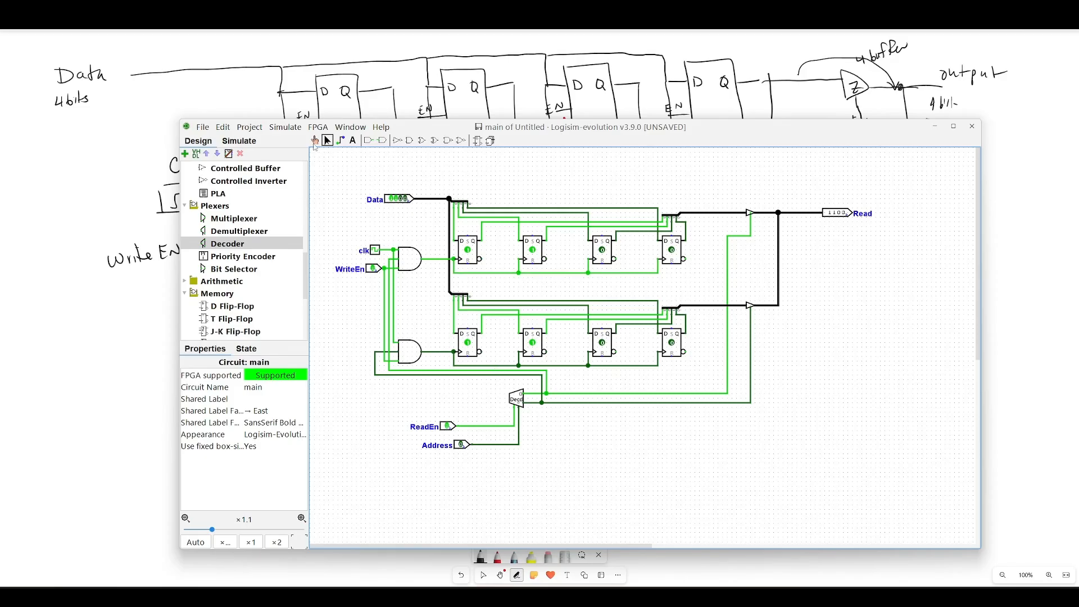
Write Data 1111 to address 0 with the Poke tool, turn WriteEn off and switch Address to 1
left_click(315, 140)
left_click(396, 200)
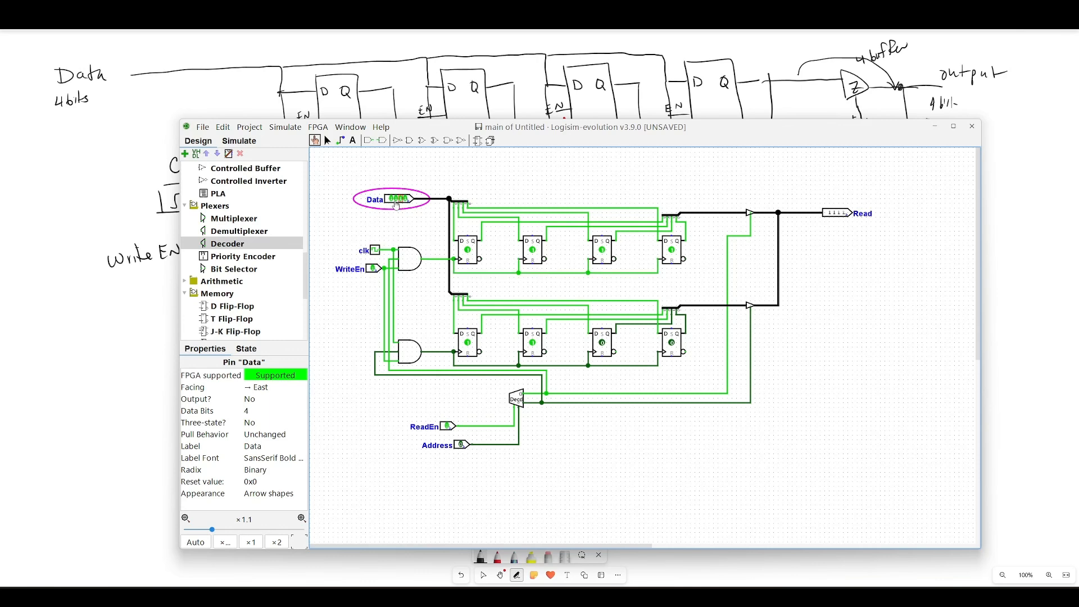
left_click(350, 270)
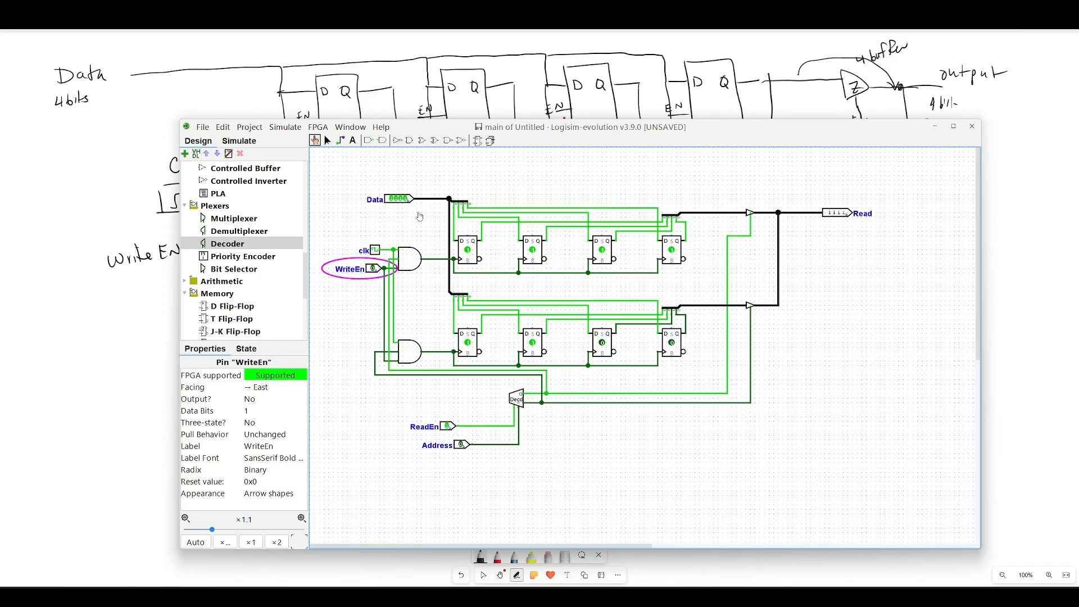
left_click(456, 446)
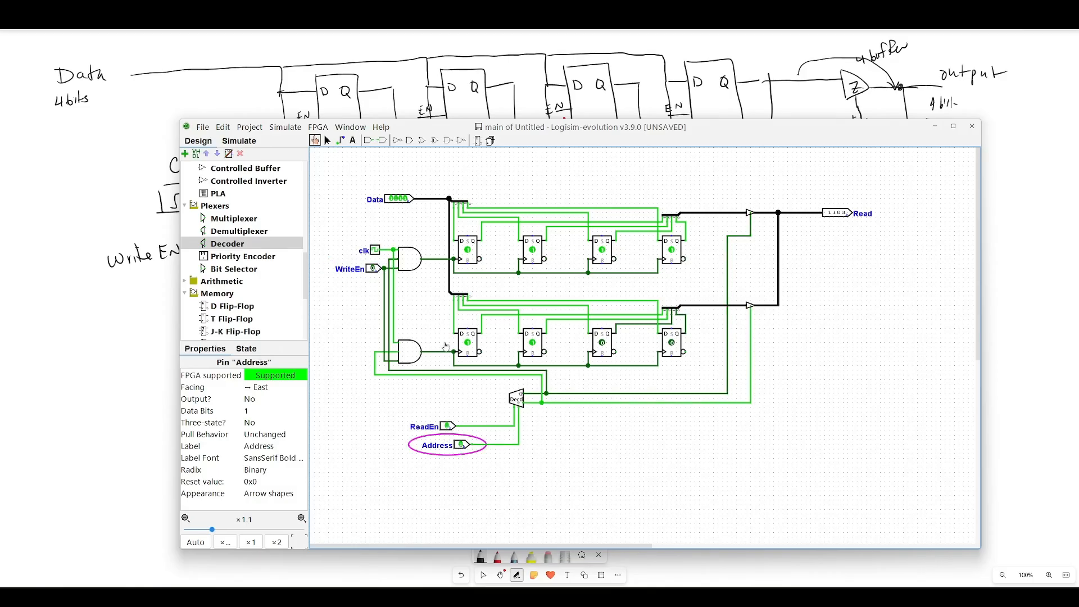
Set Data to 0000 and turn WriteEn on to write it to address 1
left_click(400, 199)
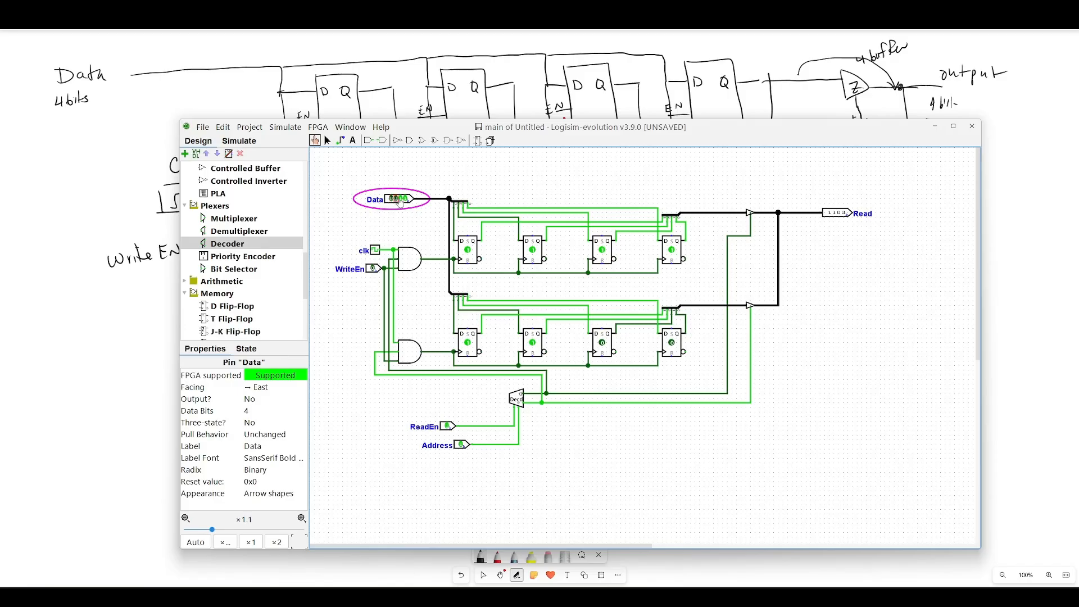
left_click(400, 200)
left_click(406, 199)
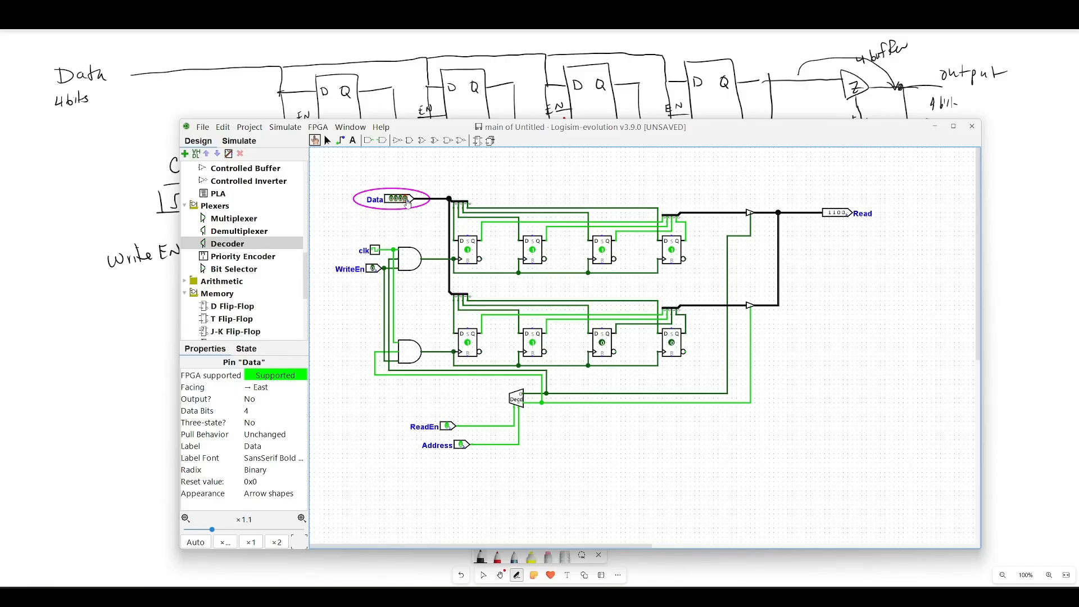
left_click(373, 269)
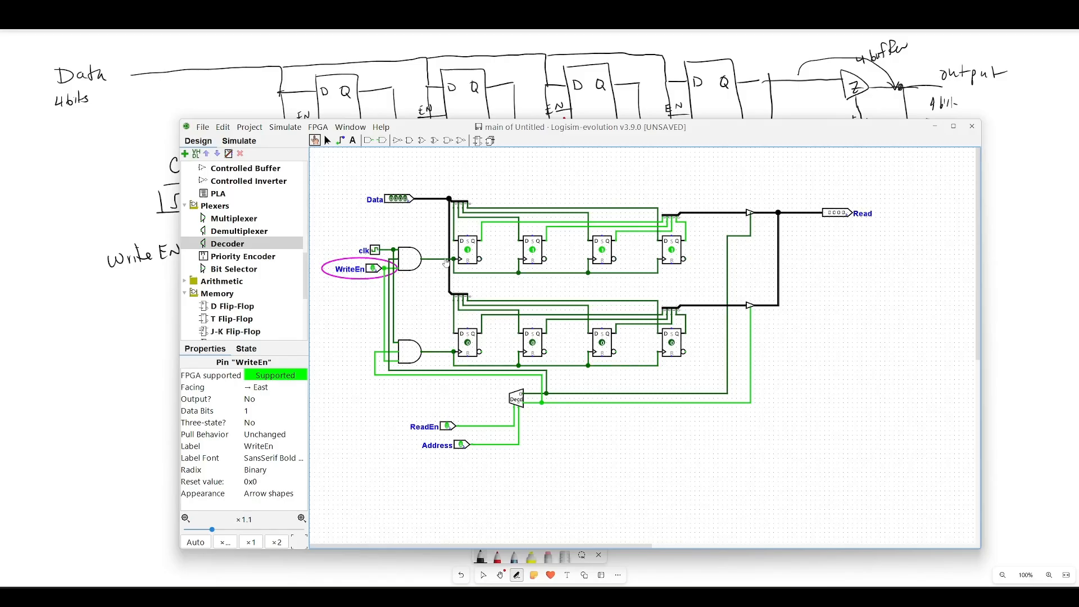
Test writing to address 1 with ReadEn toggled while Data is set to 1111, leaving ReadEn off
left_click(447, 428)
left_click(402, 200)
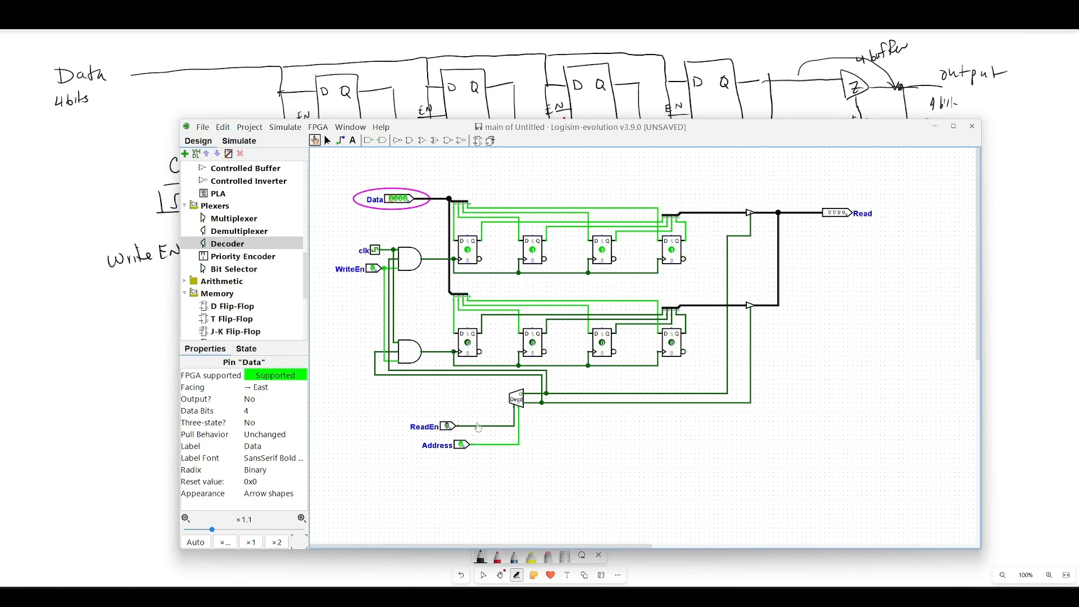
left_click(451, 429)
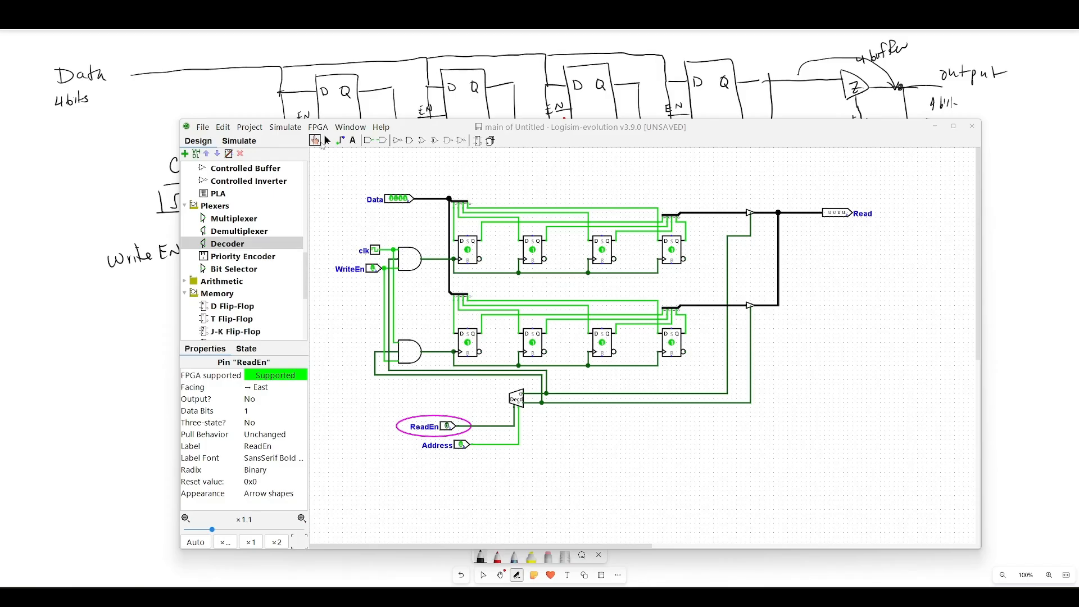
Delete the controlled buffers on the output buses of both flip-flop rows
left_click(327, 140)
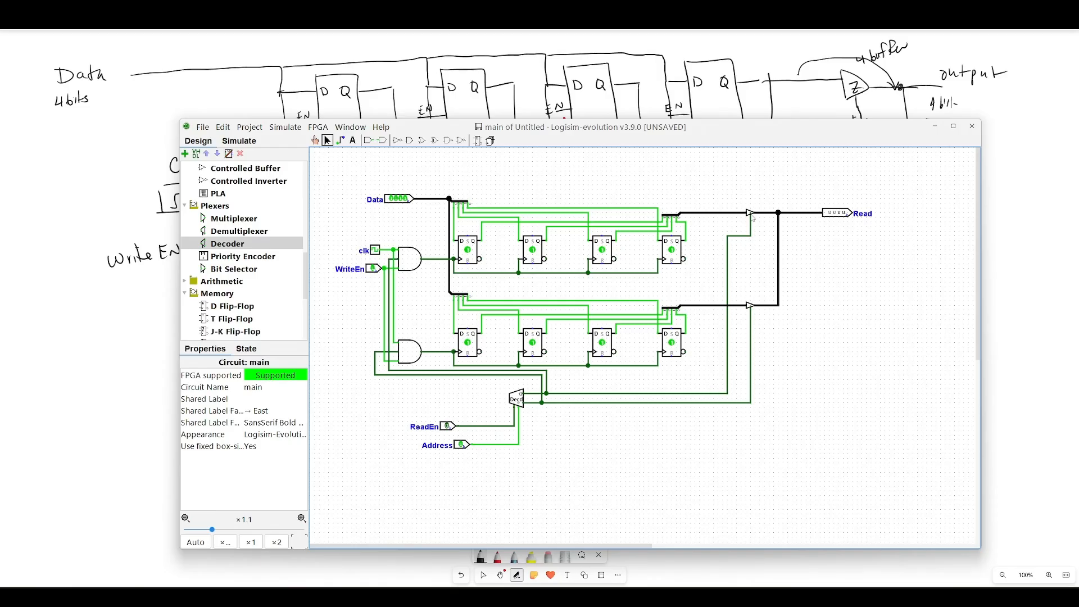
left_click(749, 213)
left_click(752, 307)
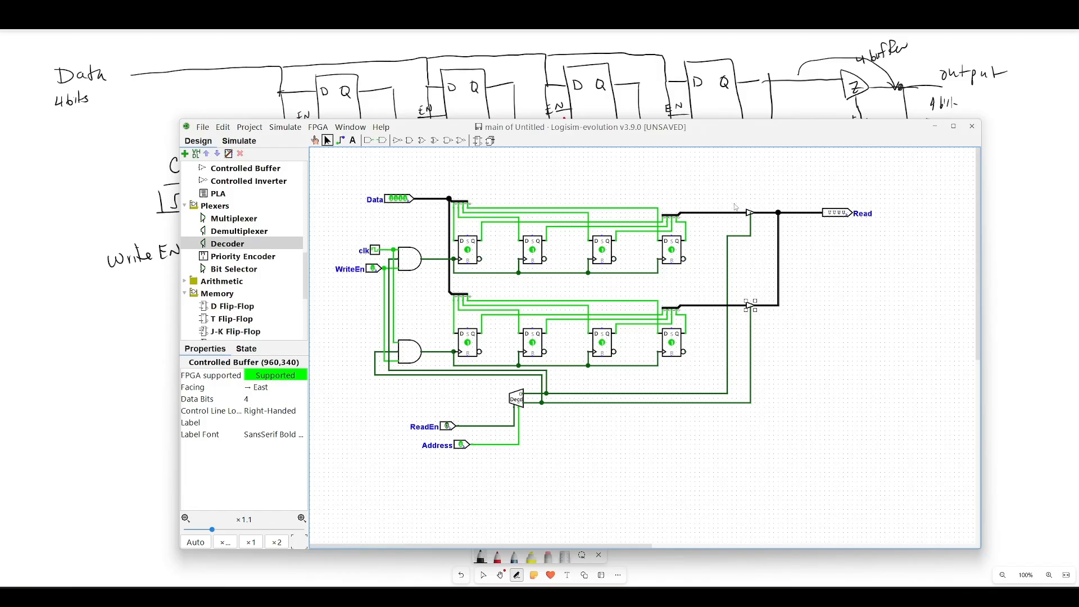
left_click(752, 212)
key("Delete")
left_click(749, 306)
key("Delete")
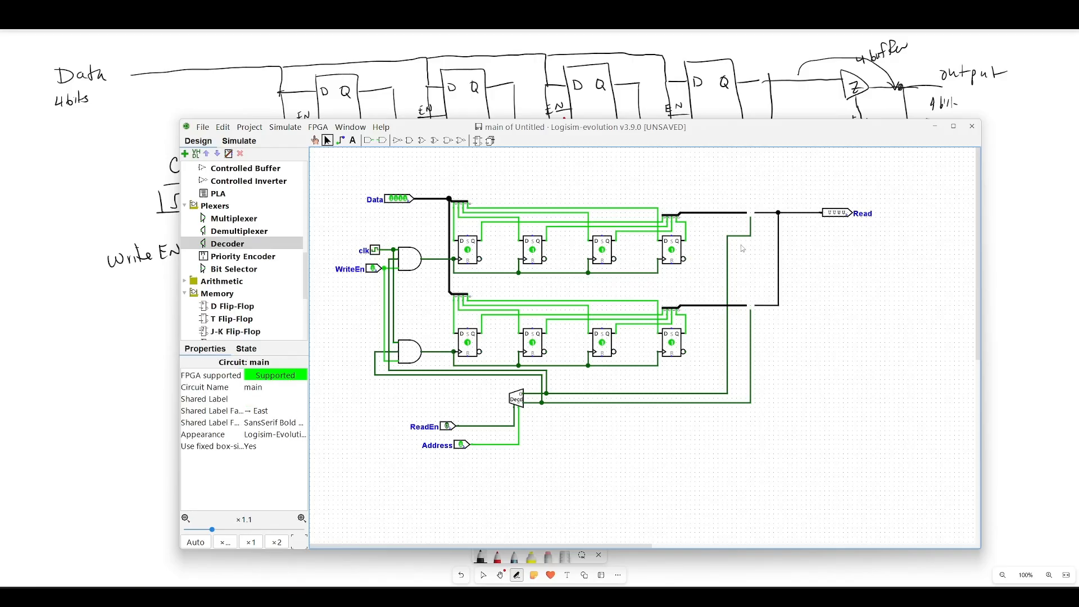
Delete the former buffers' vertical control wires and the output wires that led from them to the Read pin
left_click(750, 231)
key("Delete")
left_click(745, 236)
key("Delete")
left_click(752, 314)
key("Delete")
left_click(729, 291)
key("Delete")
left_click(777, 246)
key("Delete")
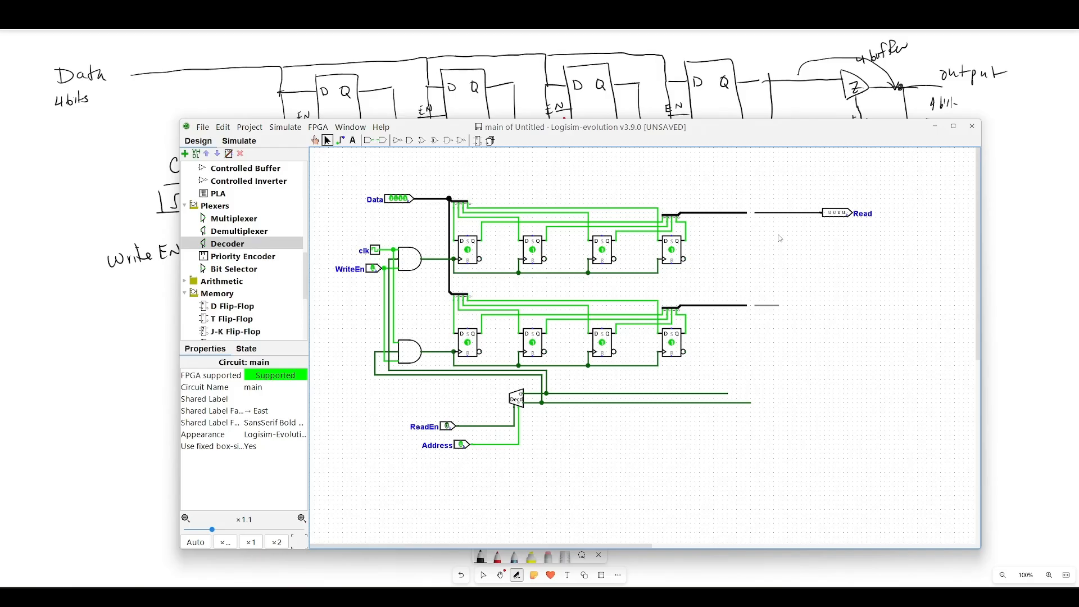
left_click(768, 306)
key("Delete")
left_click(774, 213)
key("Delete")
Place a multiplexer with 4 data bits before the Read pin and wire the upper row's output bus to its first input
left_click(234, 218)
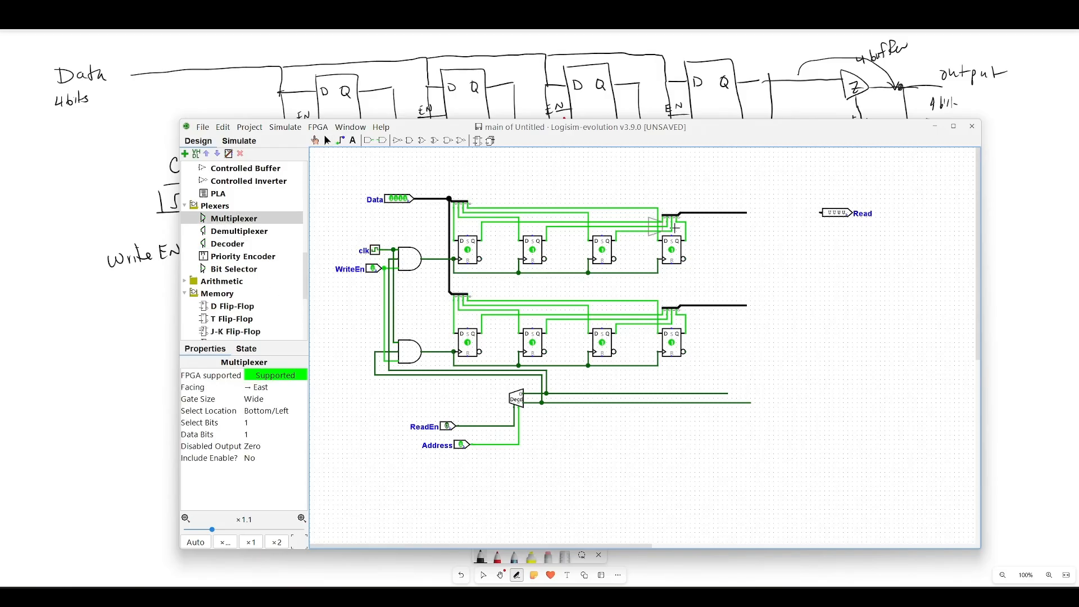
left_click(783, 216)
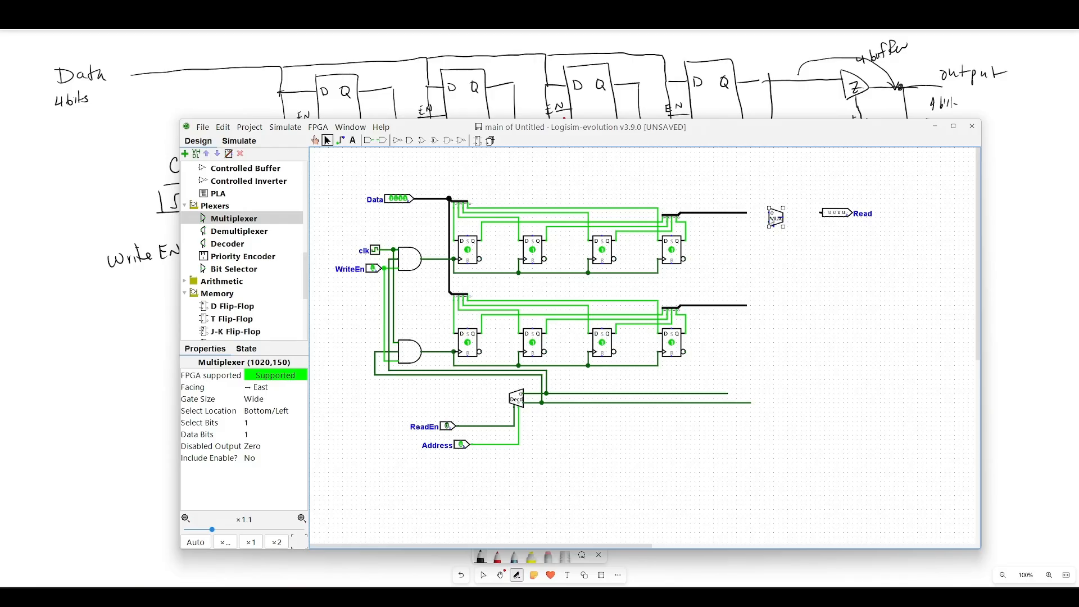
left_click_drag(770, 213, 747, 213)
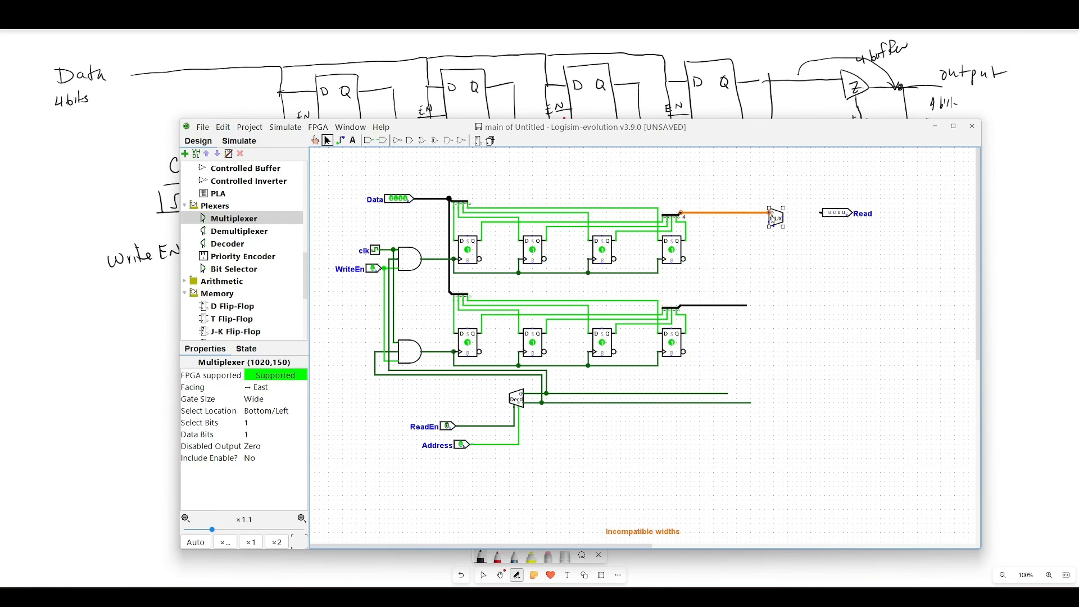
left_click(257, 434)
key("BackSpace")
type("4")
key("Return")
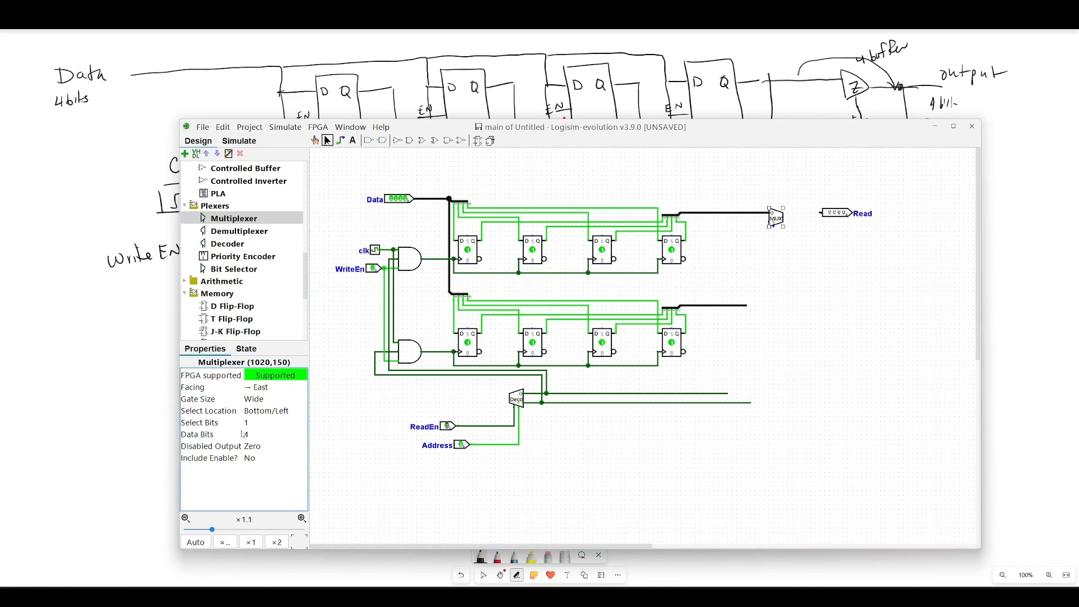
Wire the lower row's output bus to the multiplexer's second input and set its Include Enable to Yes
left_click_drag(747, 305, 770, 219)
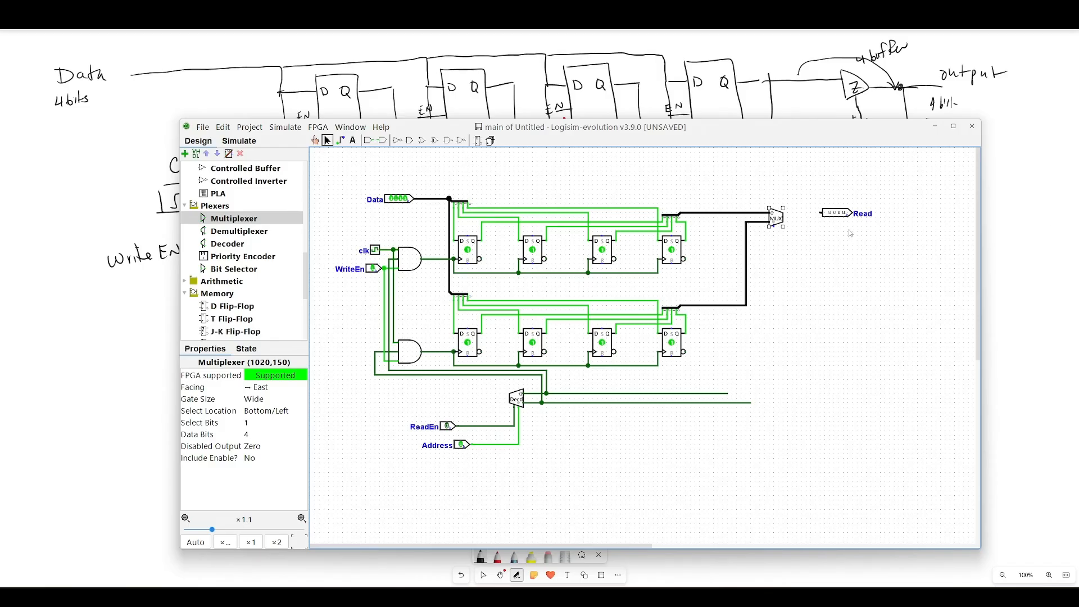
left_click(256, 458)
left_click(281, 471)
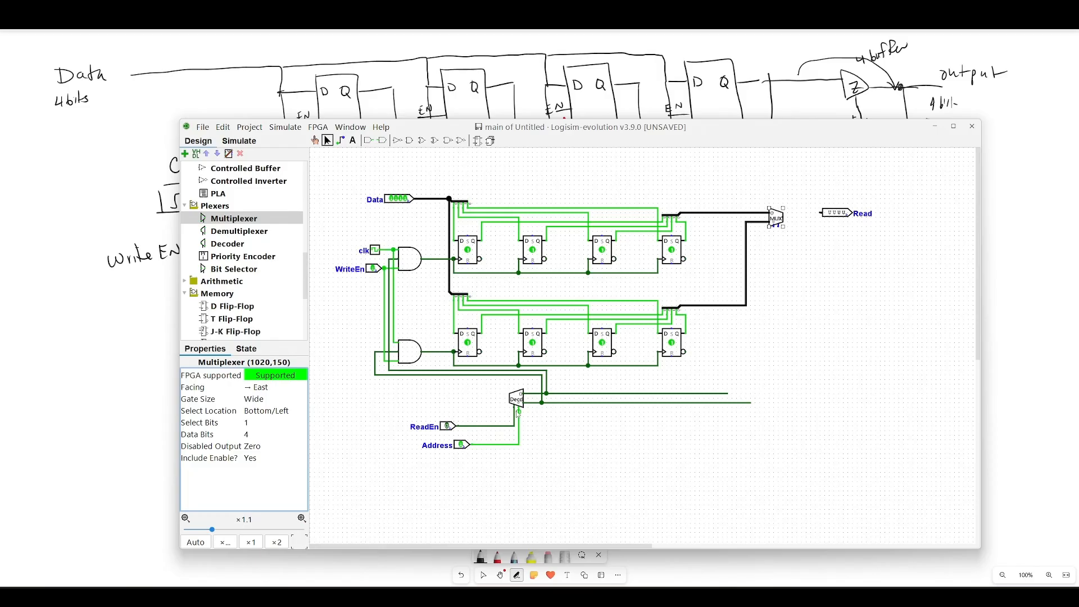
Disconnect ReadEn from the decoder's enable input and set the decoder's Include Enable to No
left_click_drag(514, 407, 515, 424)
key("ctrl+z")
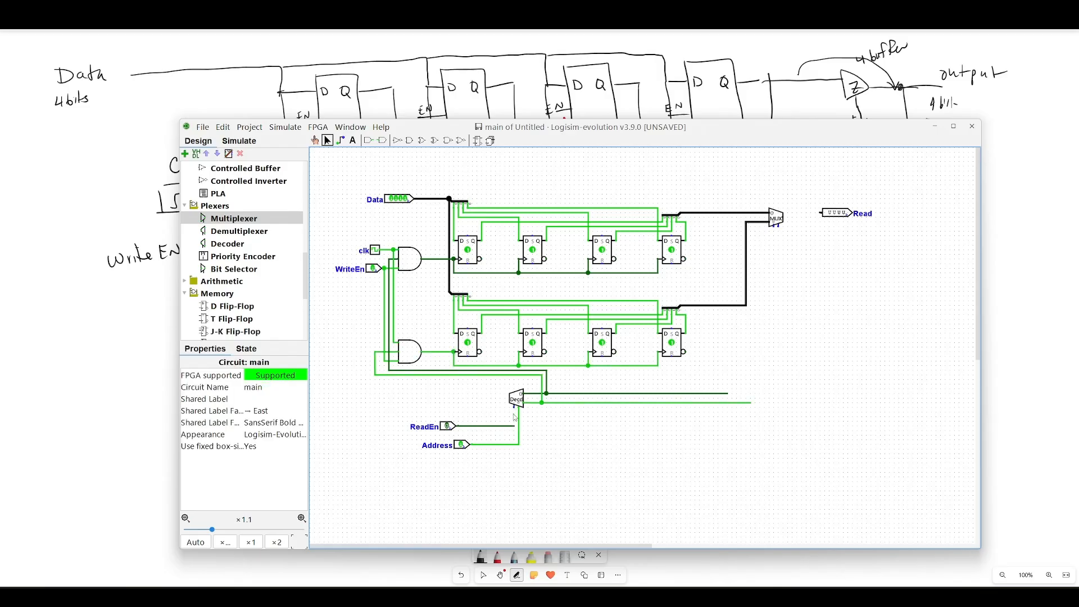
left_click(518, 404)
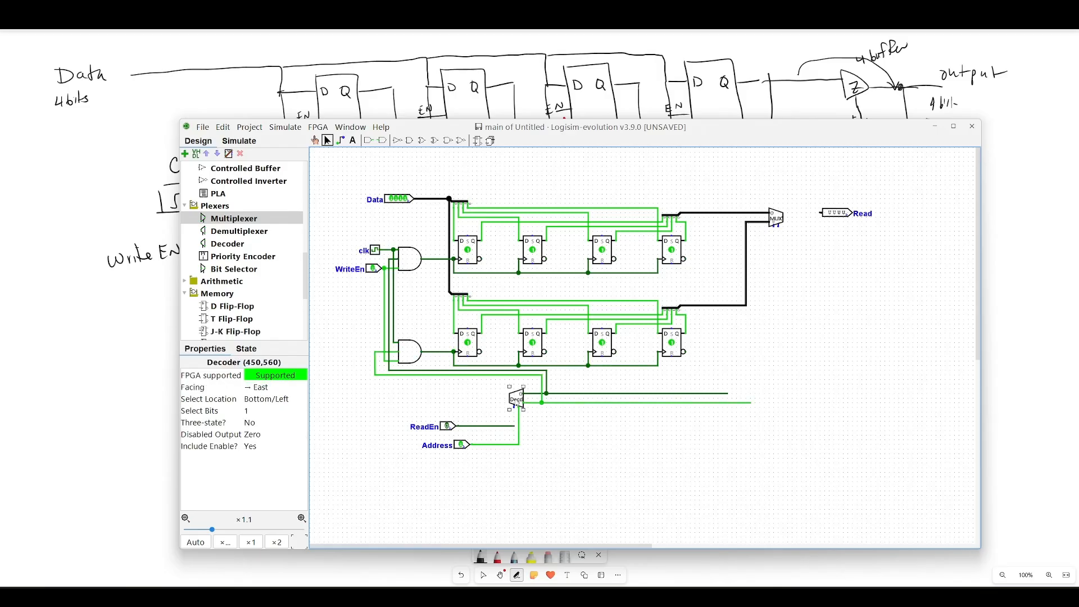
left_click(263, 450)
left_click(253, 465)
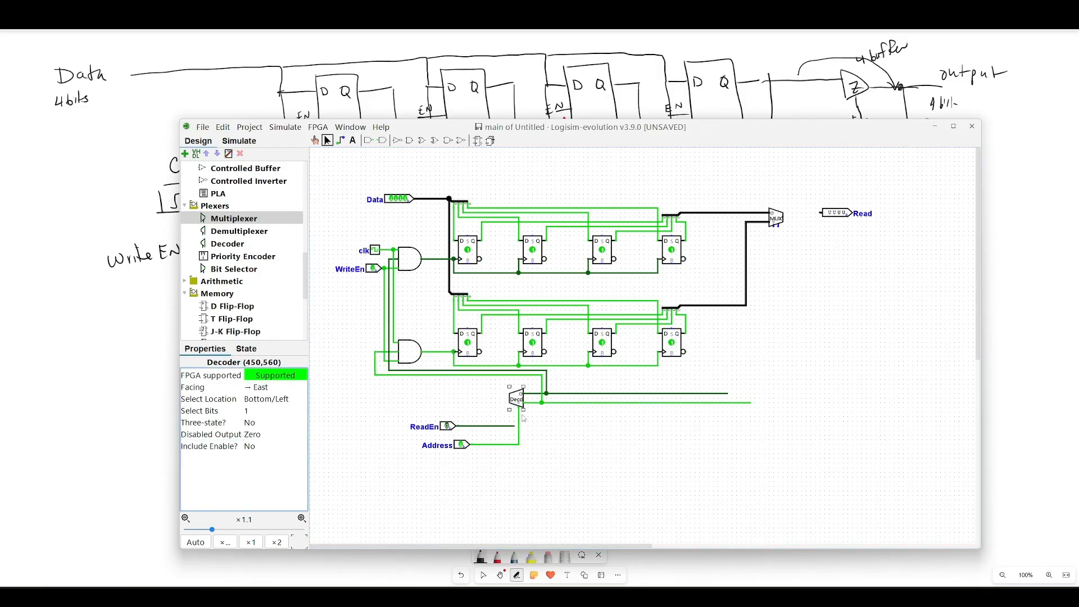
Connect ReadEn, Address and the Read pin to the read multiplexer's enable input, select input and output respectively
left_click_drag(501, 426, 775, 231)
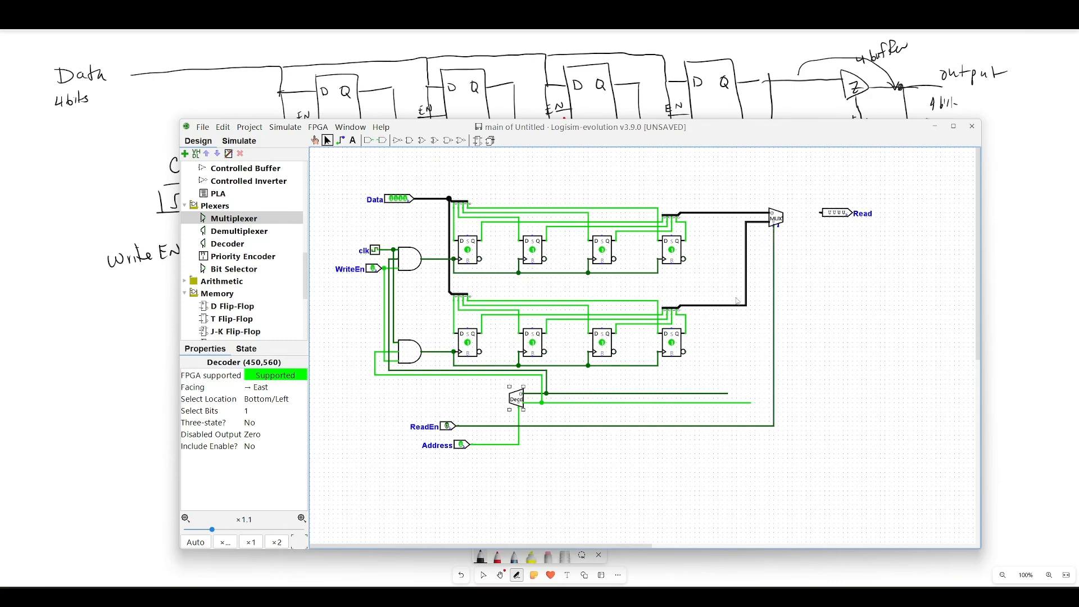
left_click(774, 240)
key("Delete")
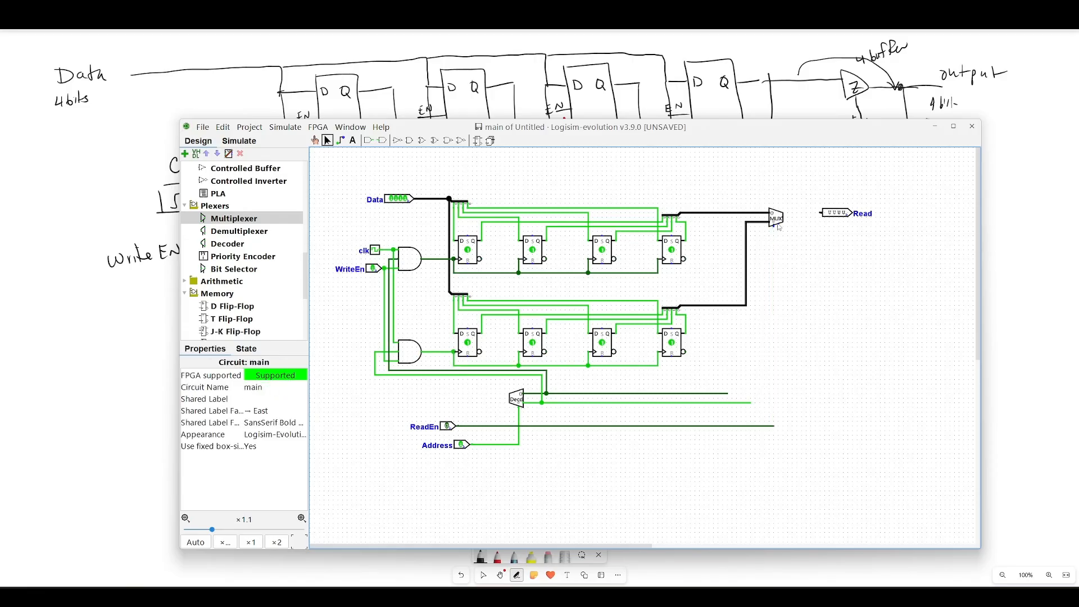
left_click_drag(779, 232, 778, 426)
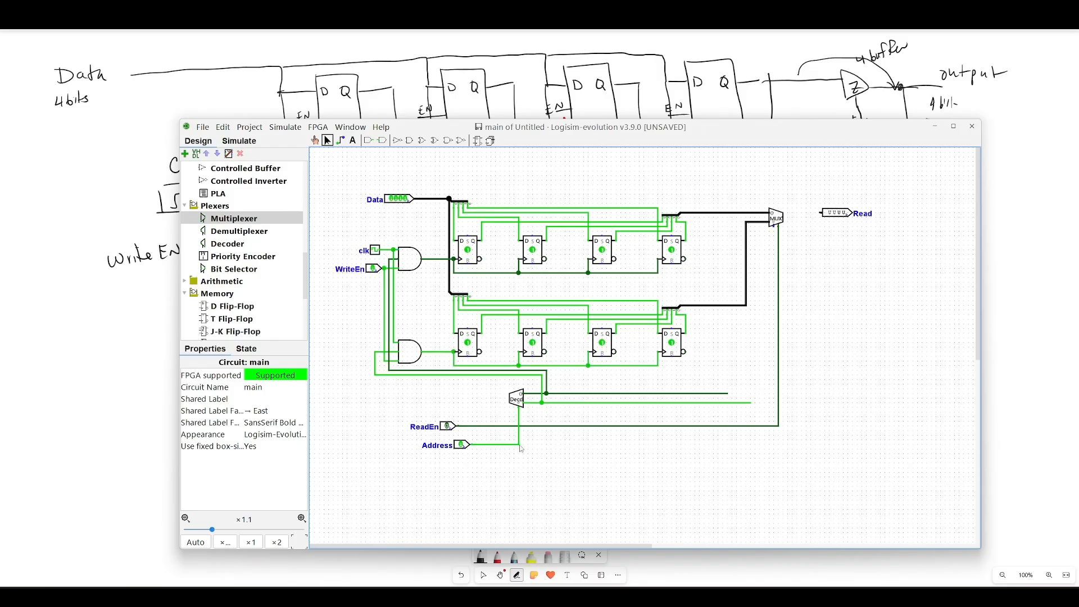
left_click_drag(519, 445, 774, 226)
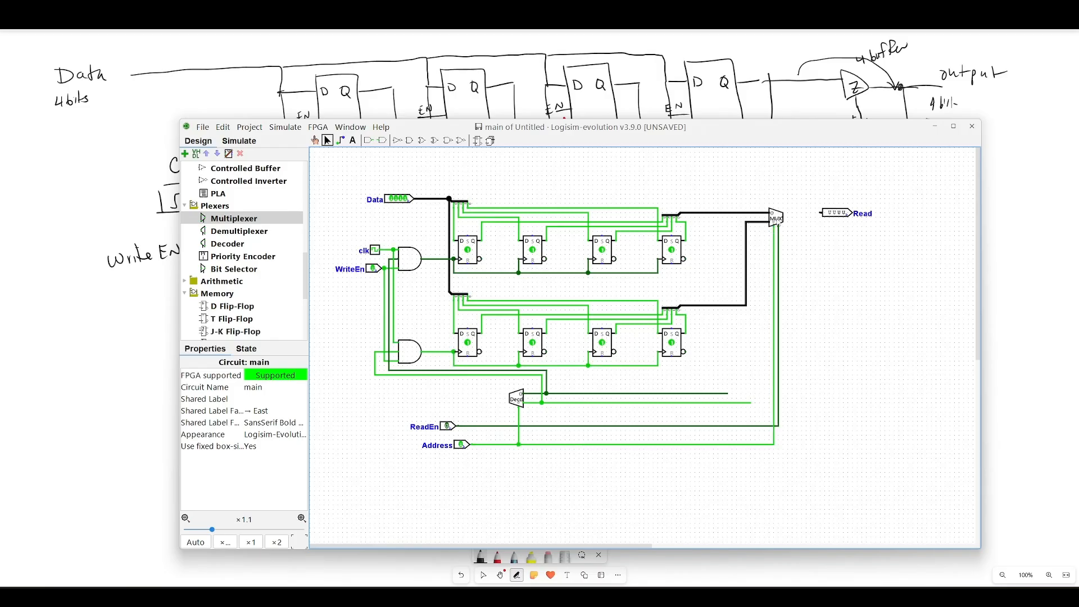
mouse_move(837, 215)
left_mouse_down()
mouse_move(804, 220)
mouse_move(832, 221)
left_mouse_up()
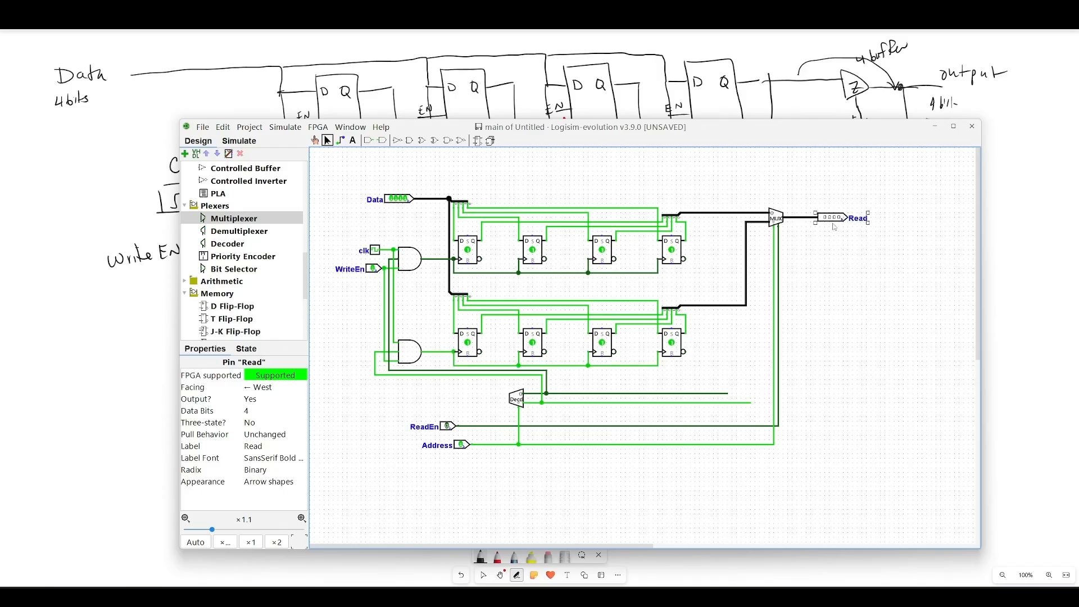
Delete the leftover horizontal wires that extend from the decoder's two output junctions
left_click(620, 393)
key("Delete")
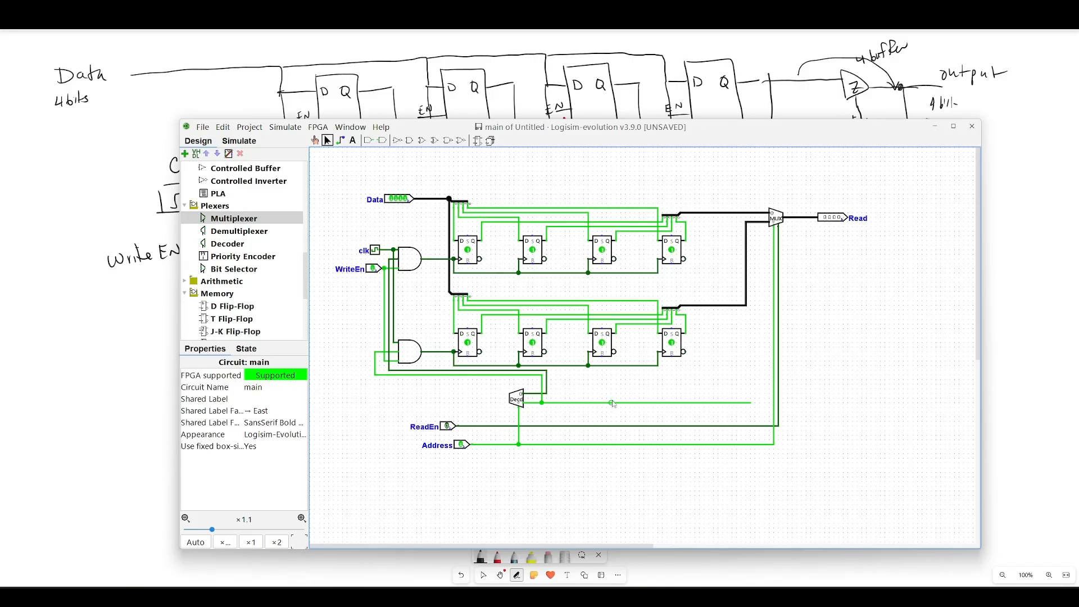
left_click_drag(612, 400, 612, 402)
left_click(612, 406)
left_click(617, 403)
key("Delete")
left_click(612, 403)
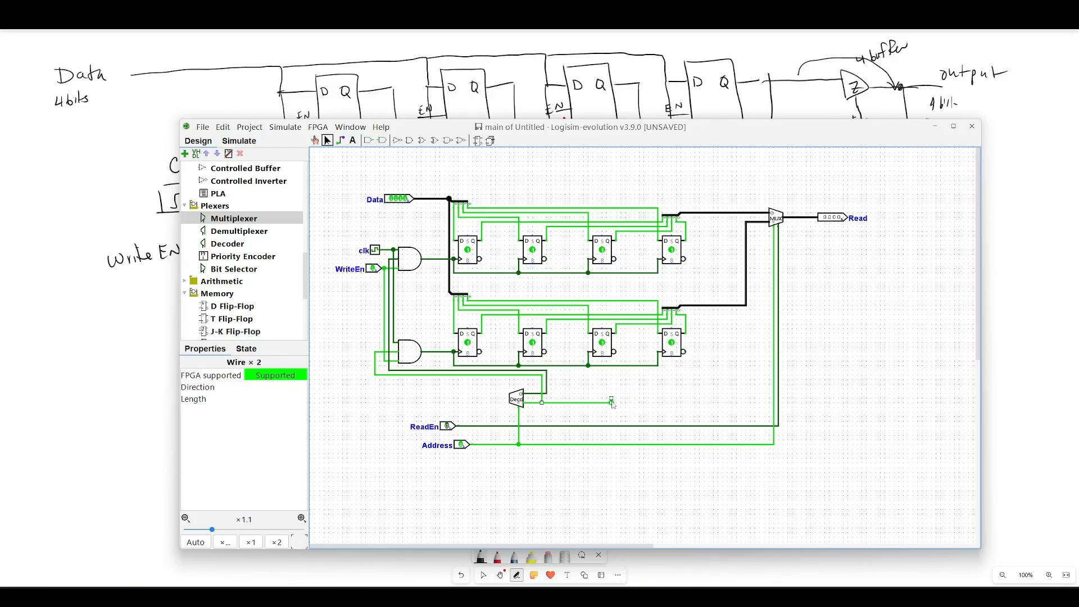
key("Delete")
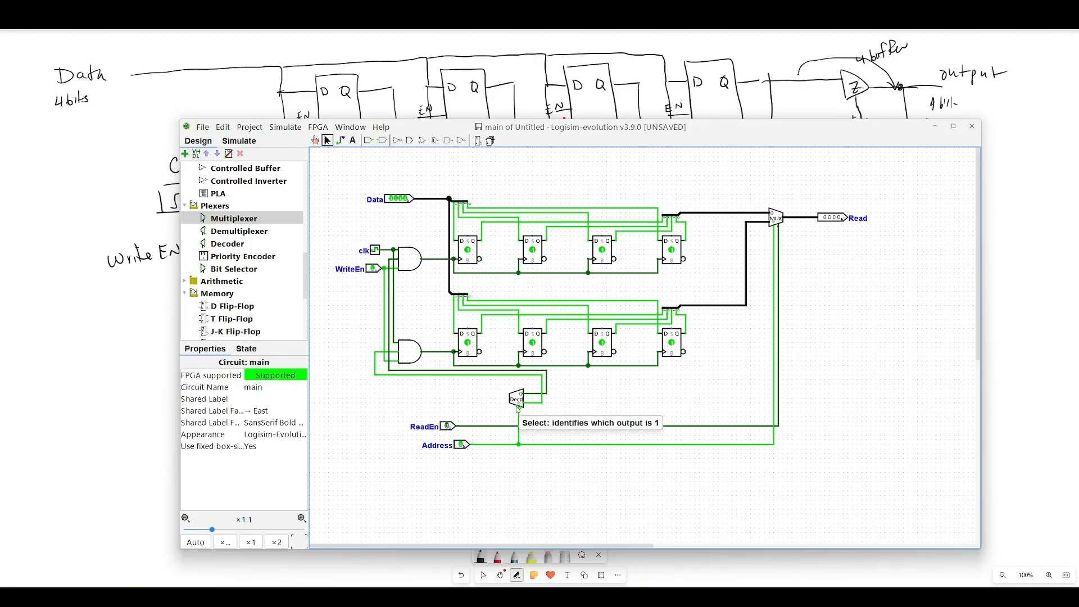
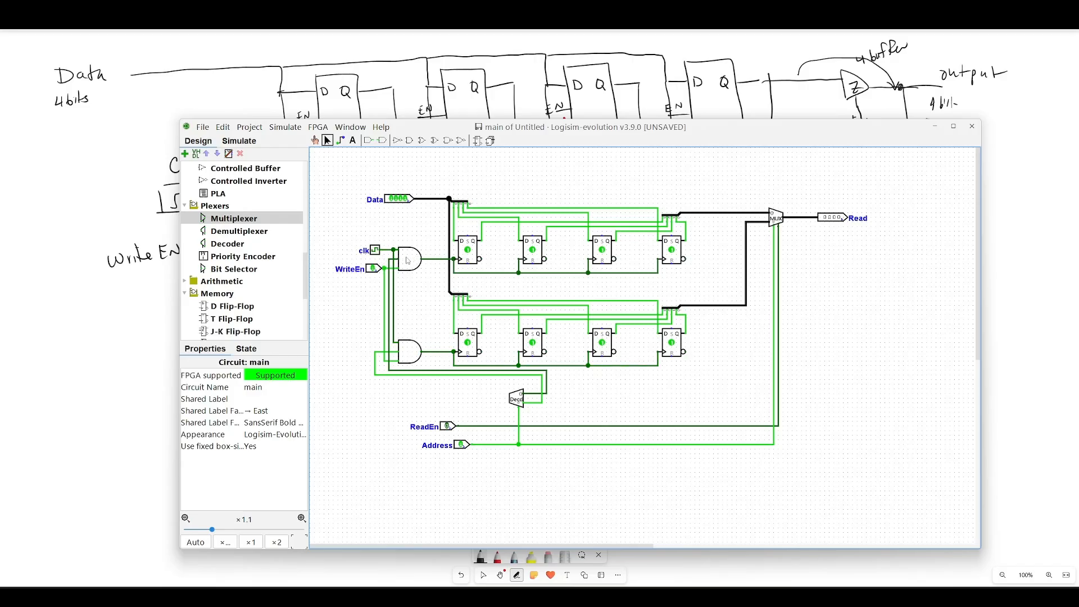
Delete the clk clock, both AND gates and their wiring, and move the WriteEn pin away from the flip-flop rows
left_click_drag(343, 229, 429, 416)
key("Delete")
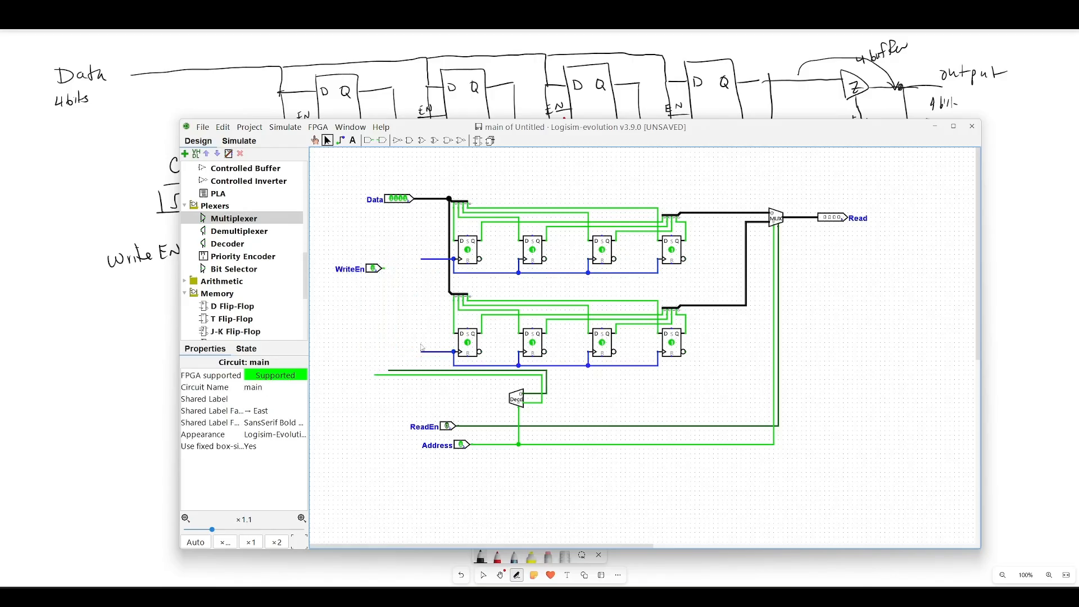
left_click(373, 269)
left_click_drag(373, 268, 352, 291)
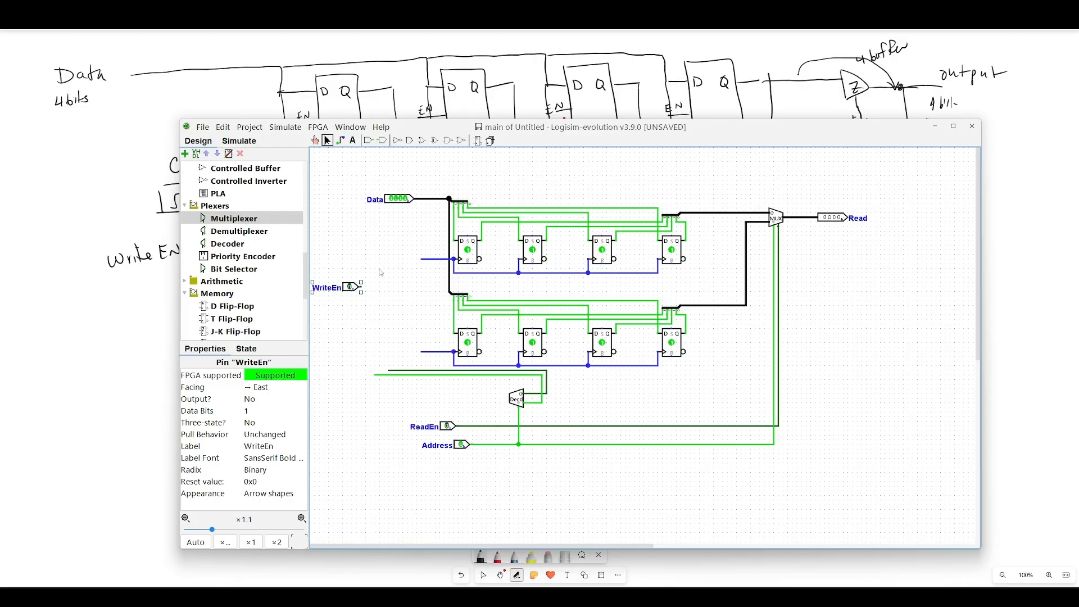
Join both rows' clock input lines with a wire and connect a new clock to the upper row's line
left_click_drag(421, 352, 423, 259)
scroll(288, 286, "up", 5)
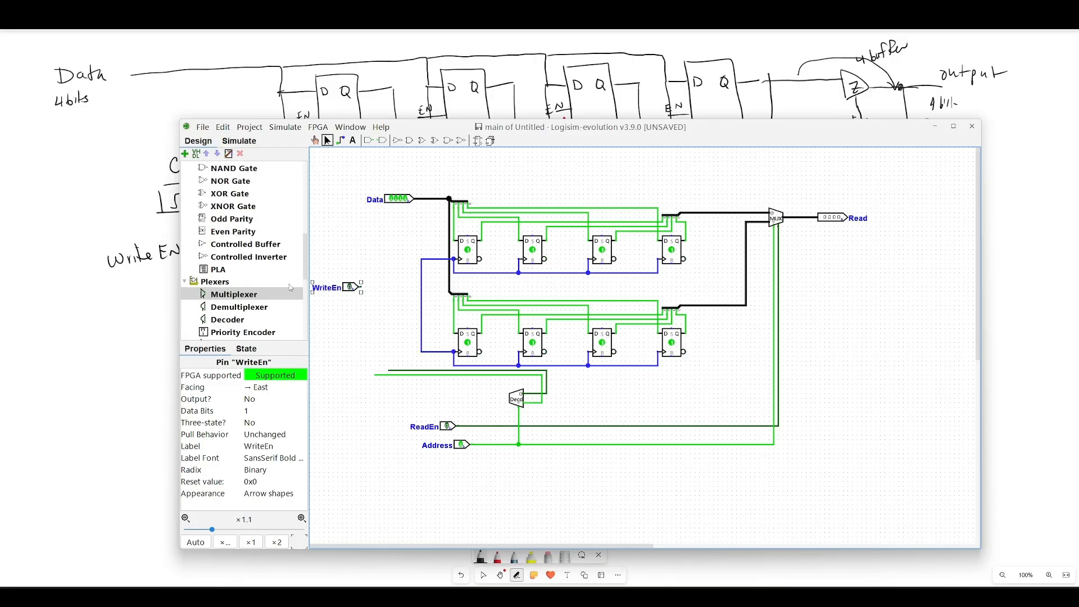
scroll(269, 298, "down", 1)
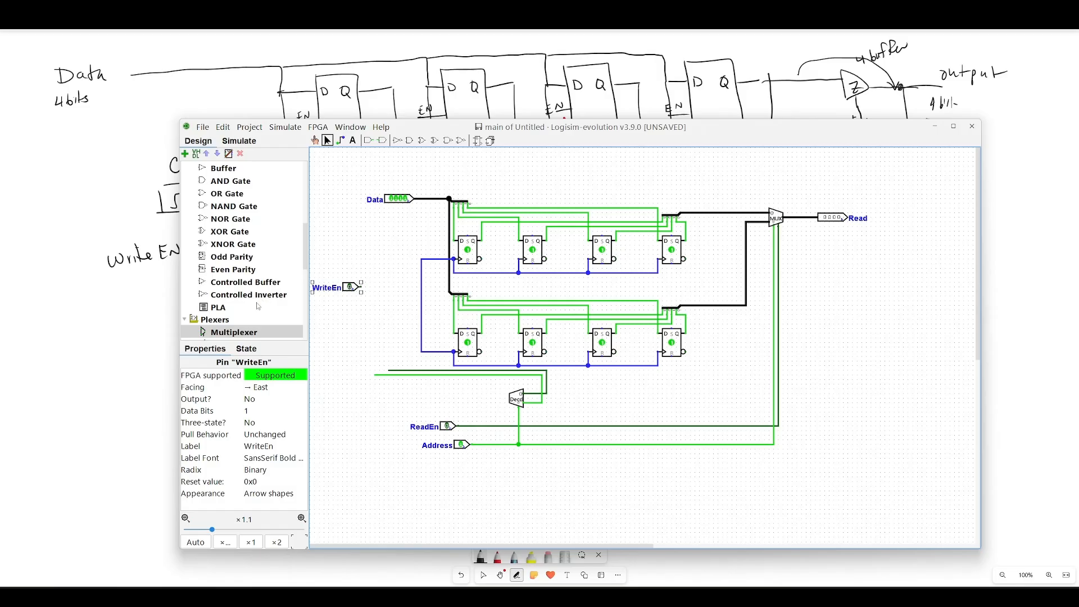
scroll(259, 306, "up", 8)
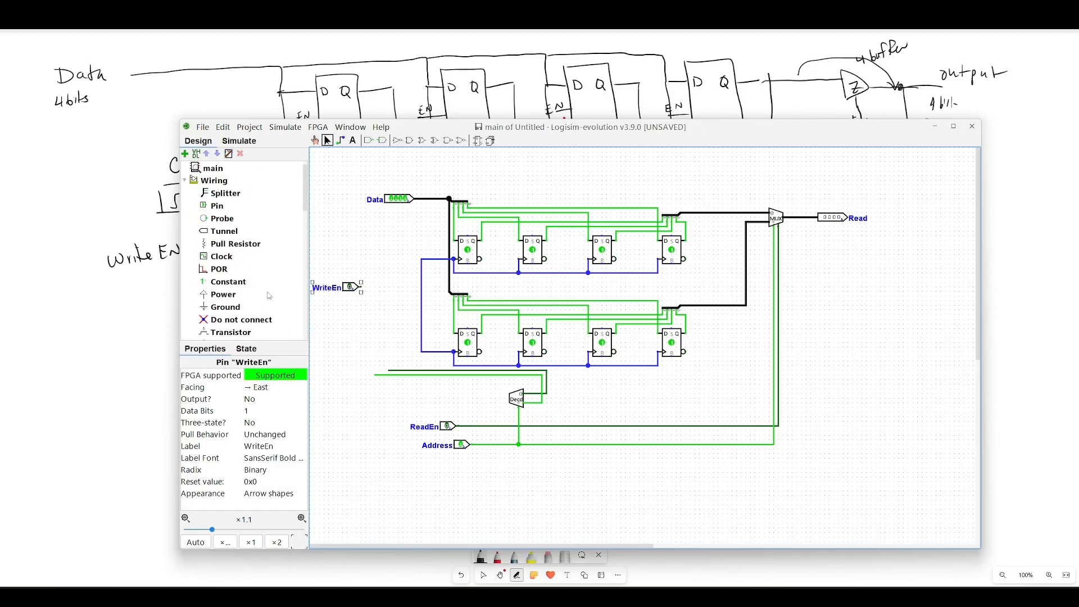
left_click(229, 255)
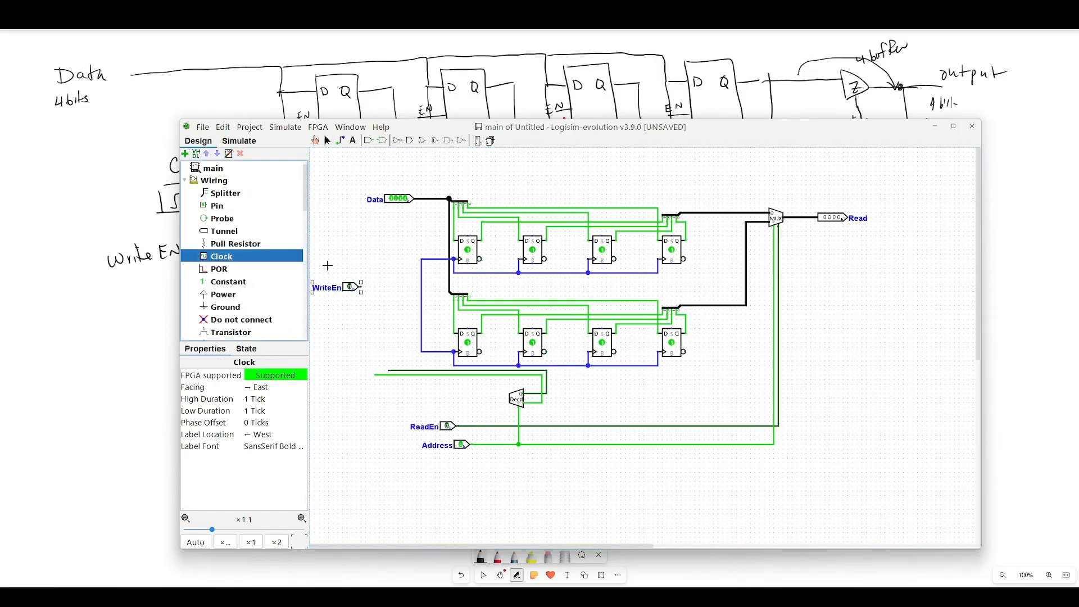
left_click(408, 262)
left_click_drag(406, 258, 422, 258)
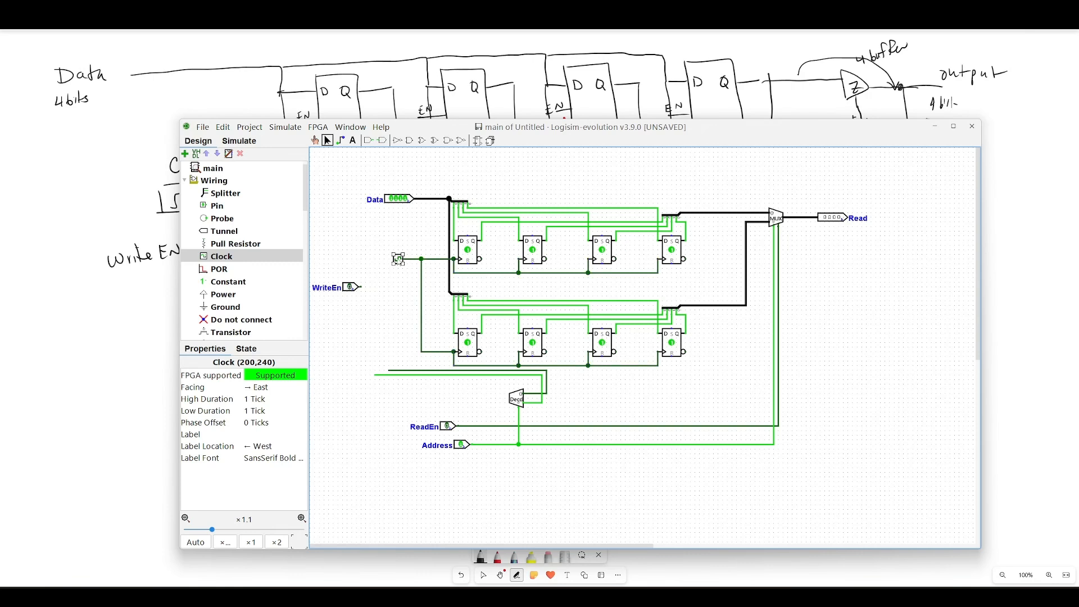
Replace the wire joining the rows' clock lines with a vertical one between the first two flip-flops, deleting the lower row's stub
left_click(421, 293)
key("Delete")
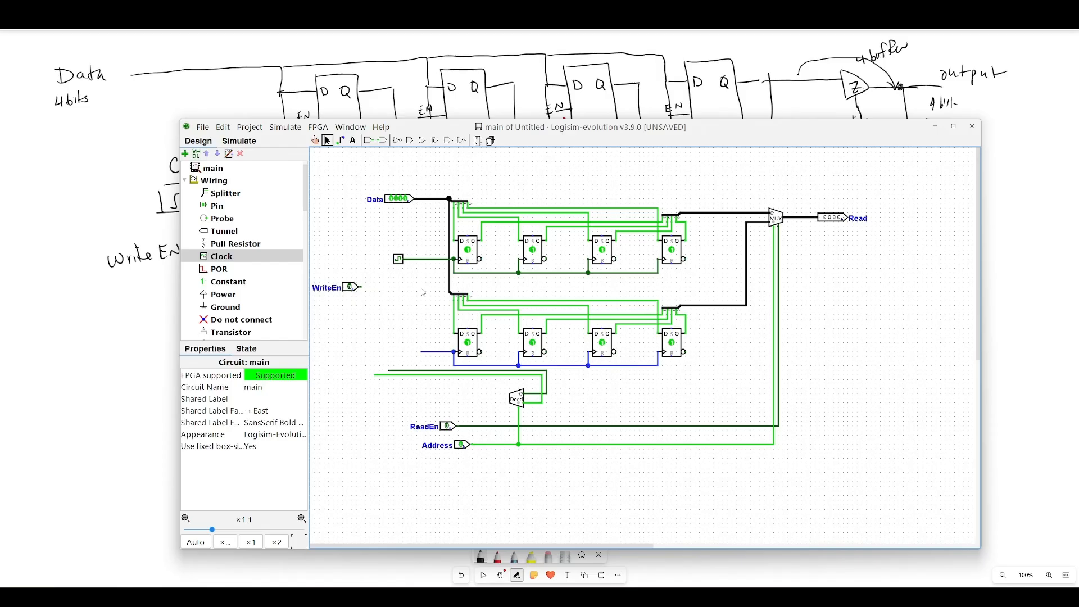
left_click(442, 352)
key("Delete")
left_click_drag(505, 366, 505, 273)
Delete the Data wires leading to both input splitters and move the Data pin and the clock farther from the rows
left_click(451, 248)
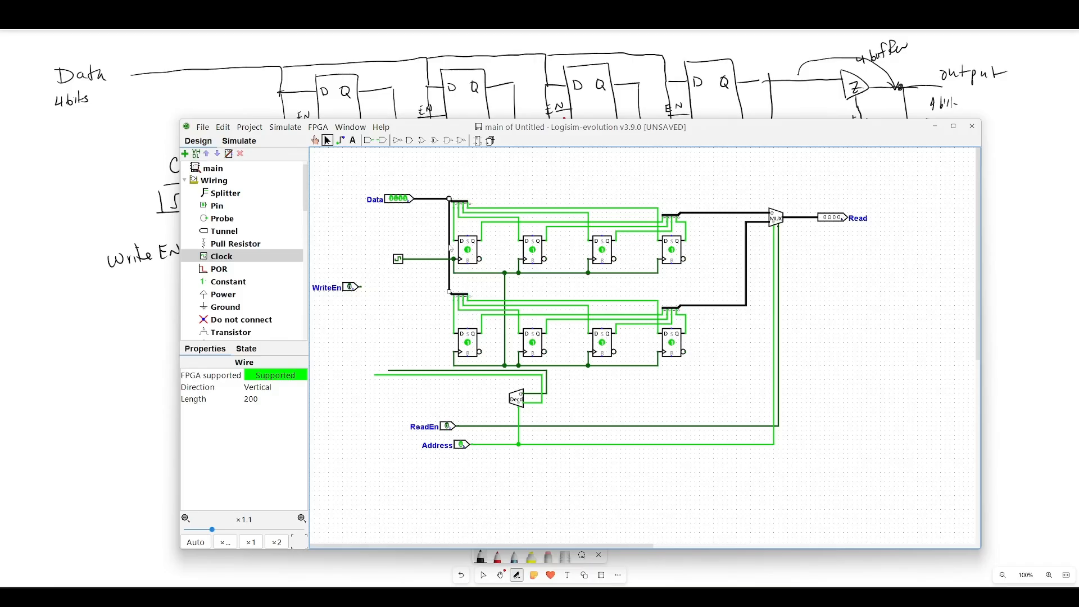
key("Delete")
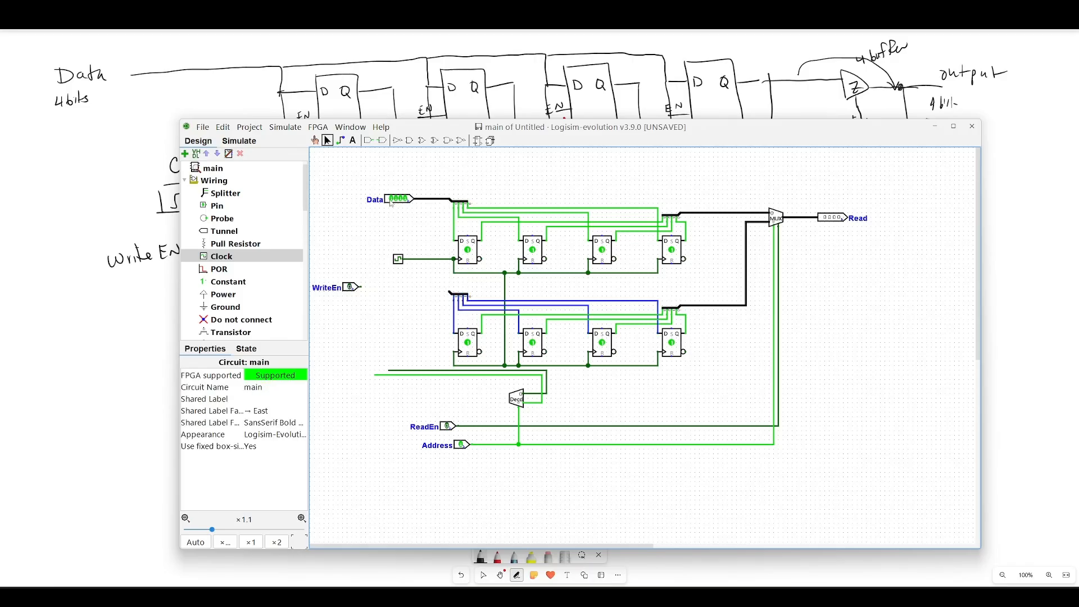
left_click_drag(392, 204, 348, 202)
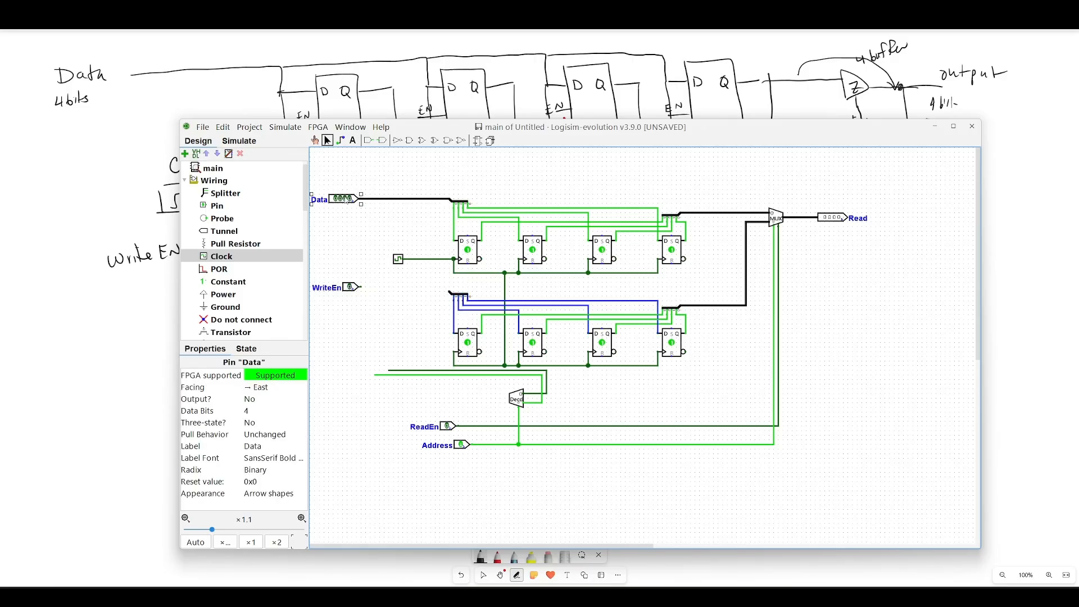
left_click(393, 198)
key("Delete")
left_click_drag(398, 259, 342, 259)
left_click(384, 298)
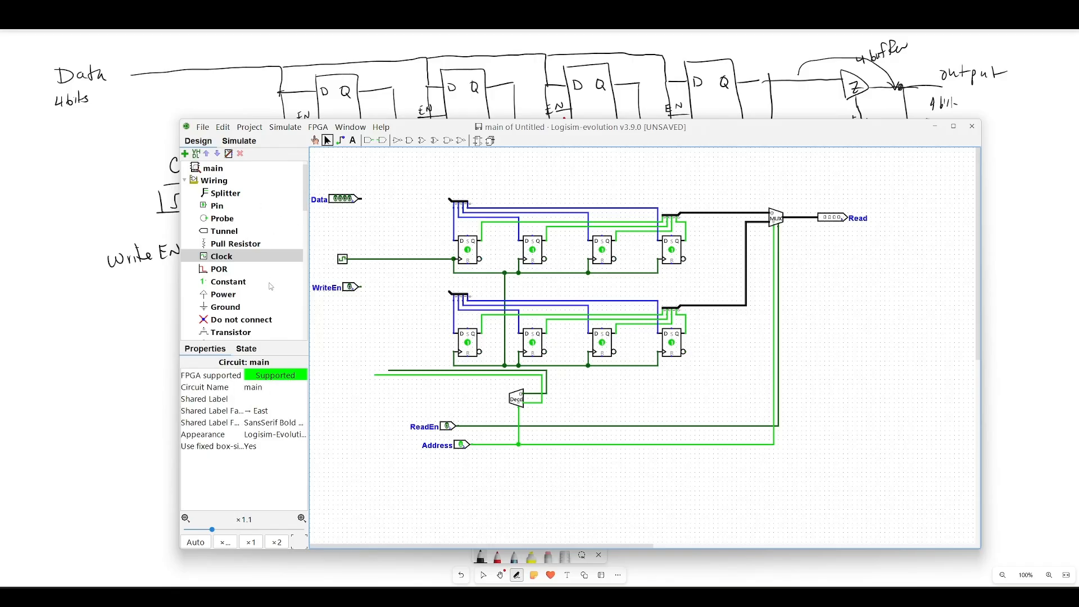
Place a multiplexer with 4 data bits before the upper row's input splitter and duplicate it before the lower row's splitter
scroll(264, 278, "down", 5)
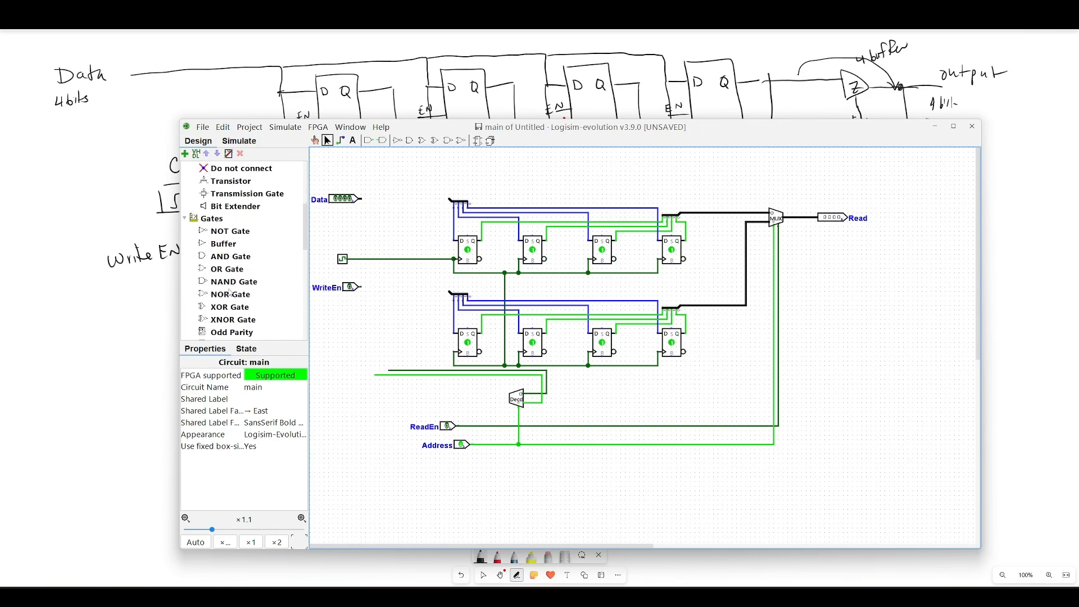
scroll(231, 293, "down", 3)
scroll(231, 289, "up", 4)
scroll(235, 286, "down", 2)
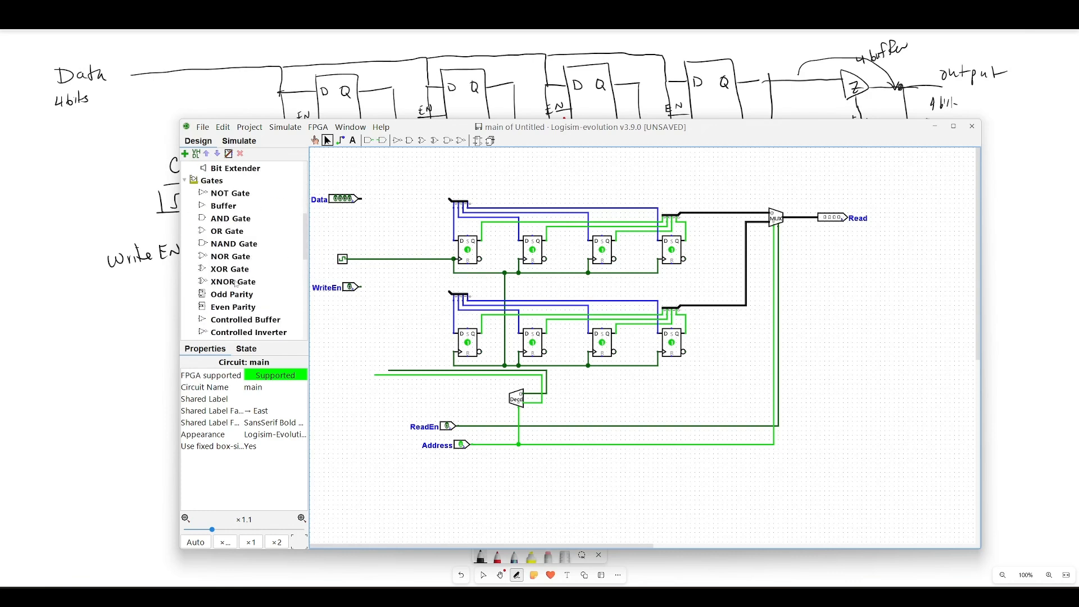
scroll(243, 259, "down", 2)
left_click(233, 294)
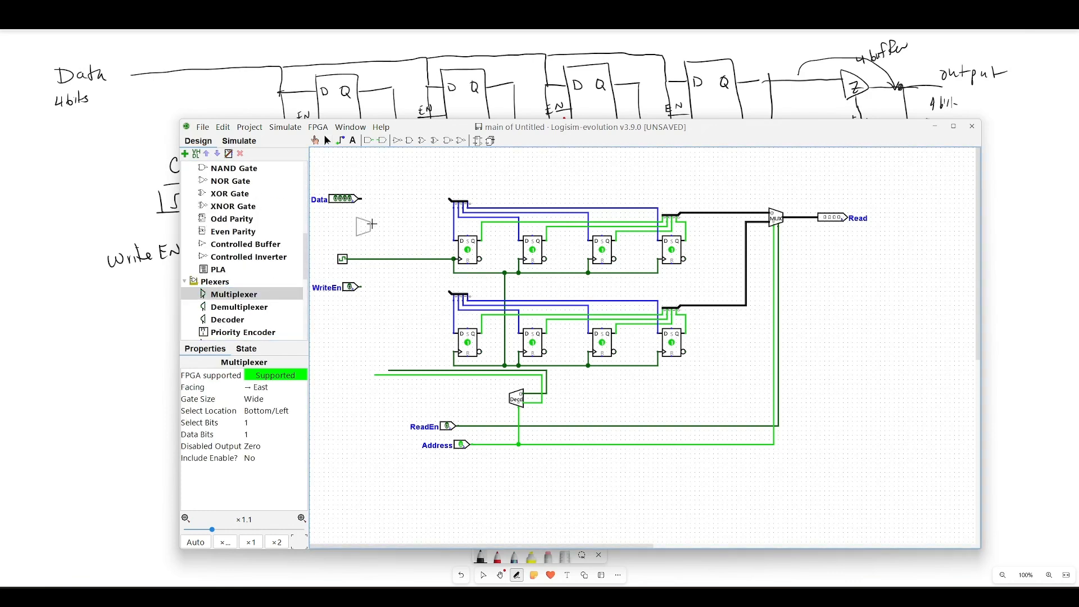
left_click(430, 200)
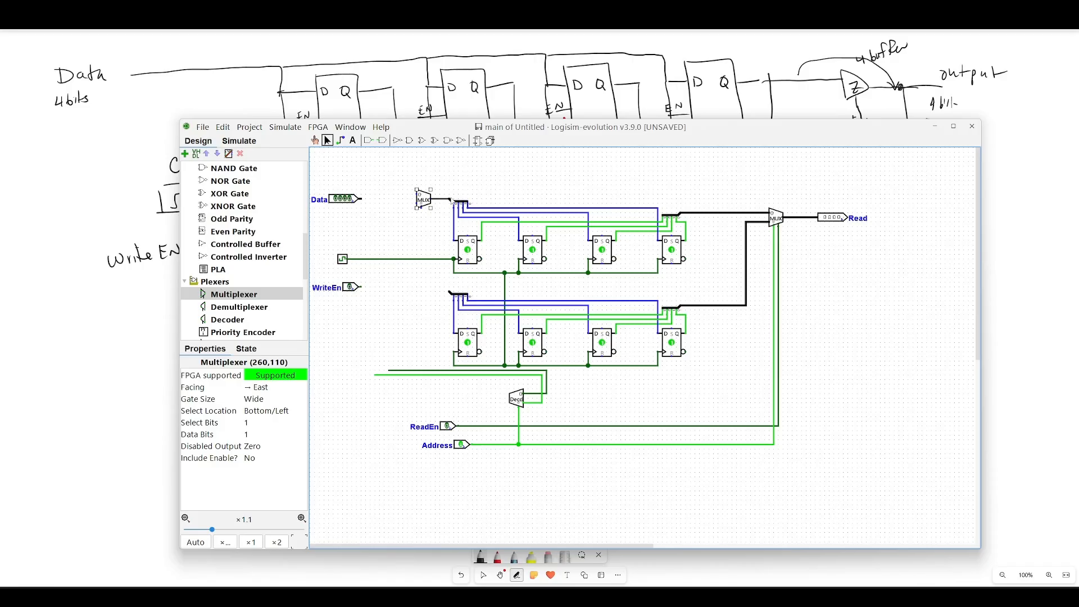
left_click(260, 432)
key("Return")
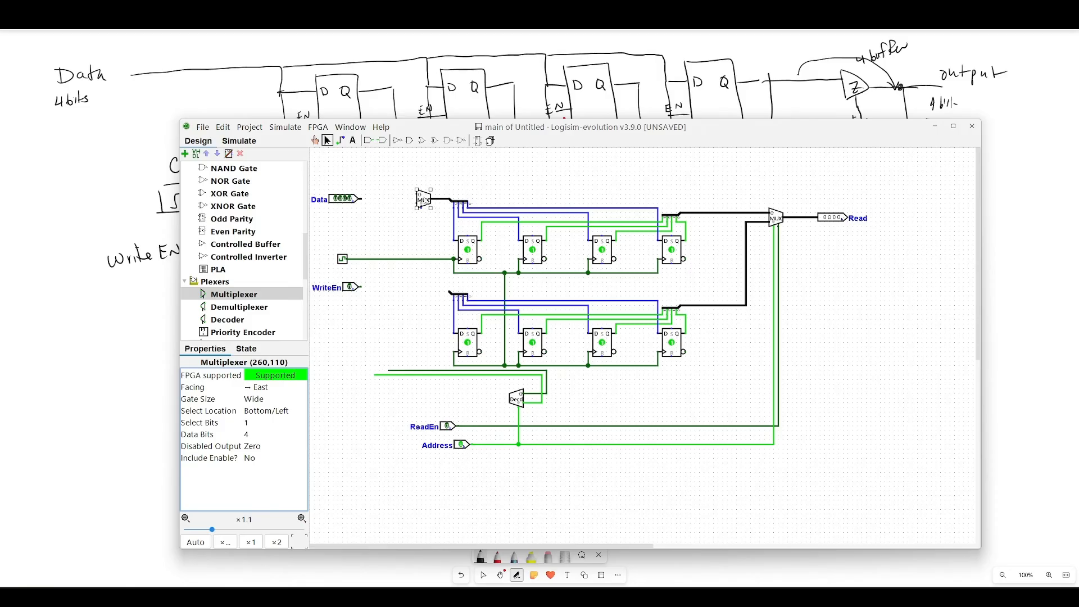
key("ctrl+d")
left_click_drag(426, 204, 423, 291)
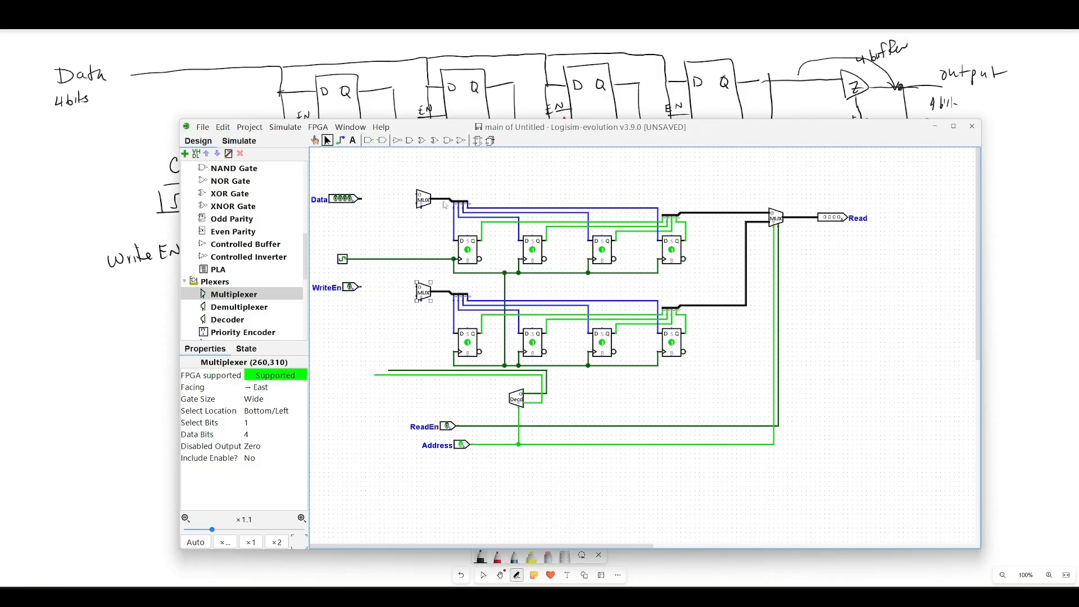
Wire Data to the second input of both write multiplexers and feed each multiplexer's output back to its own first input
mouse_move(362, 201)
left_mouse_down()
mouse_move(401, 204)
mouse_move(370, 204)
mouse_move(419, 295)
left_mouse_up()
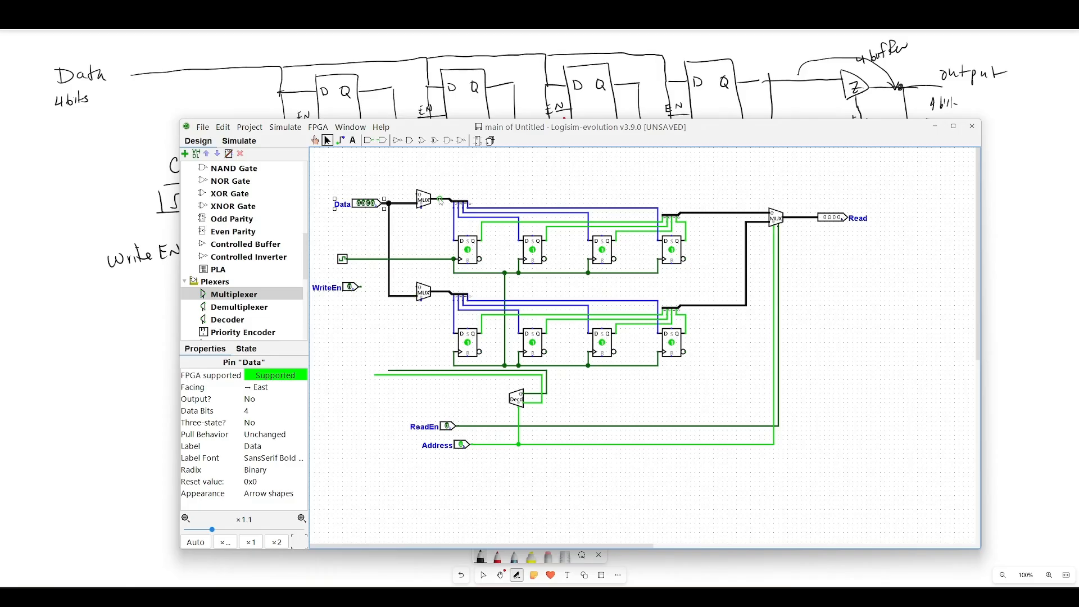
mouse_move(440, 201)
left_mouse_down()
mouse_move(415, 172)
mouse_move(407, 183)
mouse_move(417, 198)
left_mouse_up()
left_click_drag(441, 293, 417, 291)
Place an AND gate below each write multiplexer and wire its output to that multiplexer's select input
mouse_move(350, 293)
left_mouse_down()
mouse_move(365, 314)
mouse_move(353, 295)
left_mouse_up()
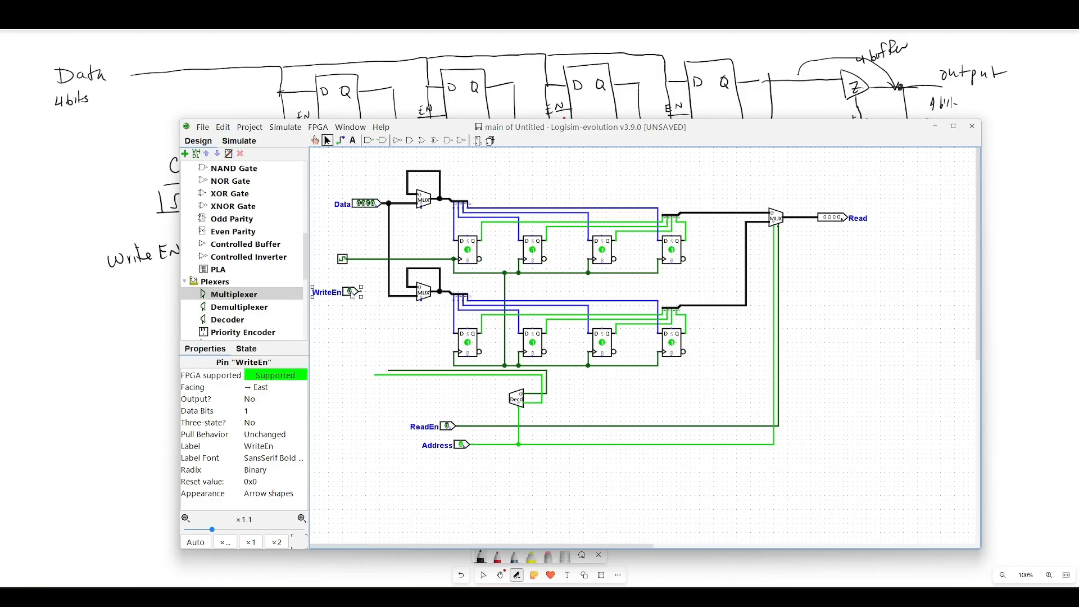
left_click(411, 141)
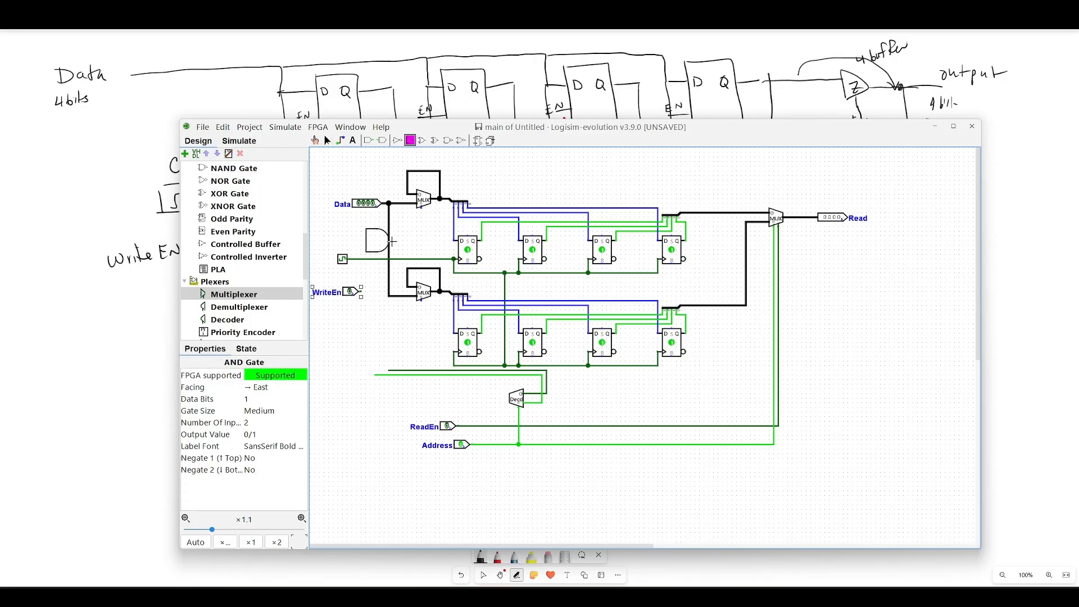
left_click(419, 236)
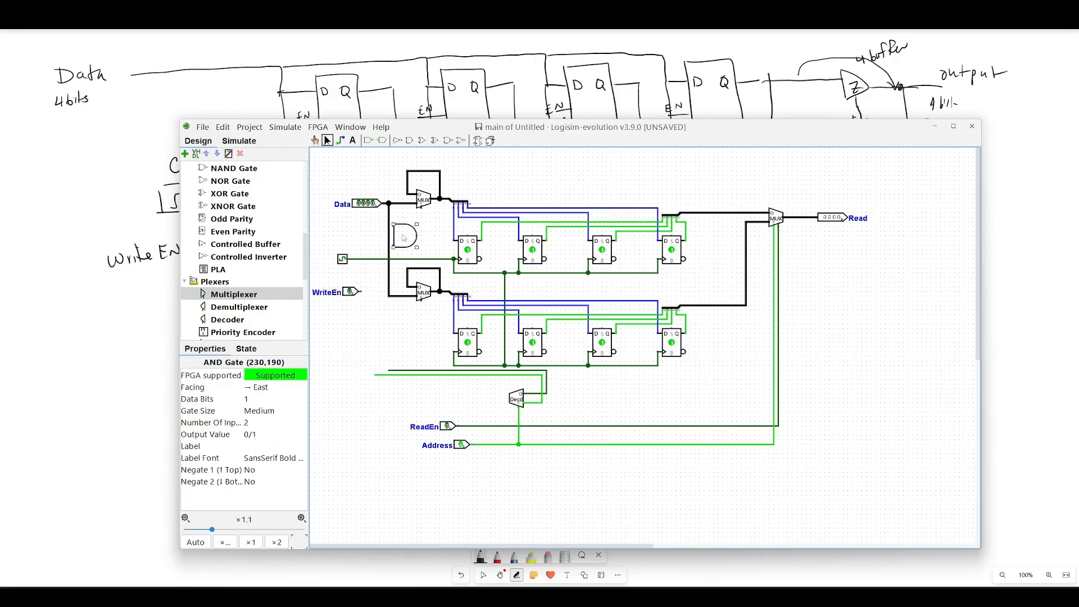
left_click(404, 331)
left_click_drag(403, 331, 399, 326)
left_click_drag(424, 239, 423, 210)
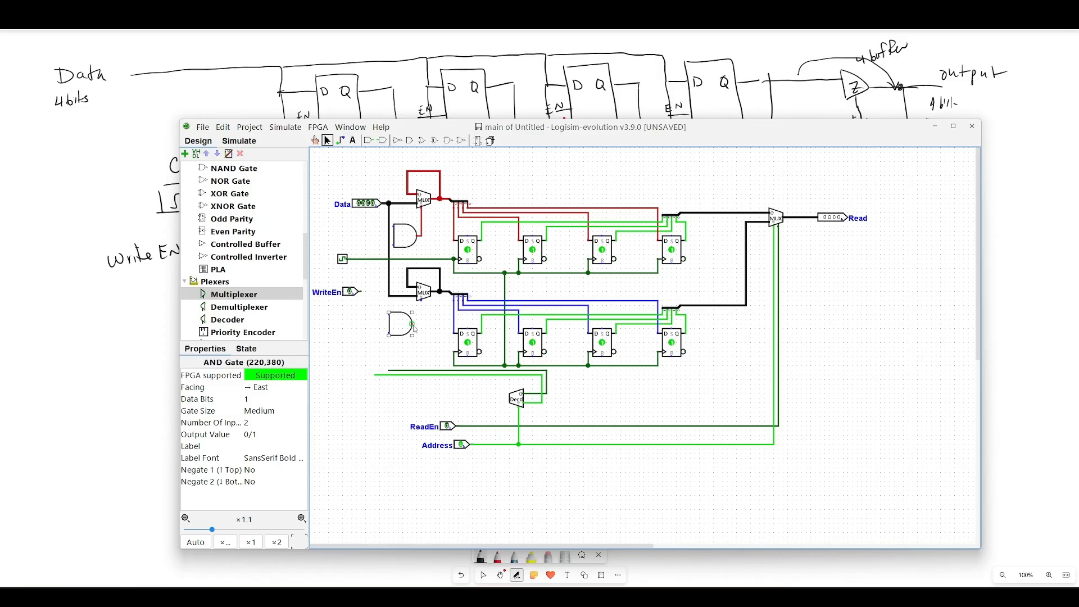
mouse_move(414, 326)
left_mouse_down()
mouse_move(423, 302)
mouse_move(375, 252)
mouse_move(391, 248)
left_mouse_up()
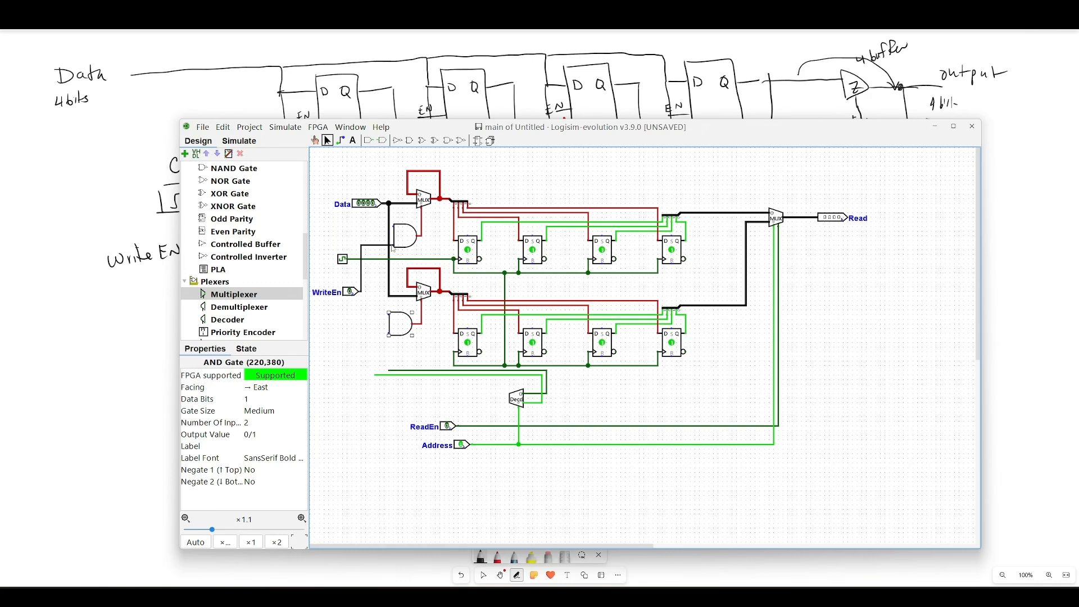
Wire WriteEn to the lower input of both AND gates and the decoder's two outputs to the gates' upper inputs
left_click_drag(393, 248, 392, 250)
left_click_drag(363, 293, 389, 335)
mouse_move(392, 373)
left_mouse_down()
mouse_move(378, 375)
mouse_move(366, 245)
mouse_move(393, 227)
left_mouse_up()
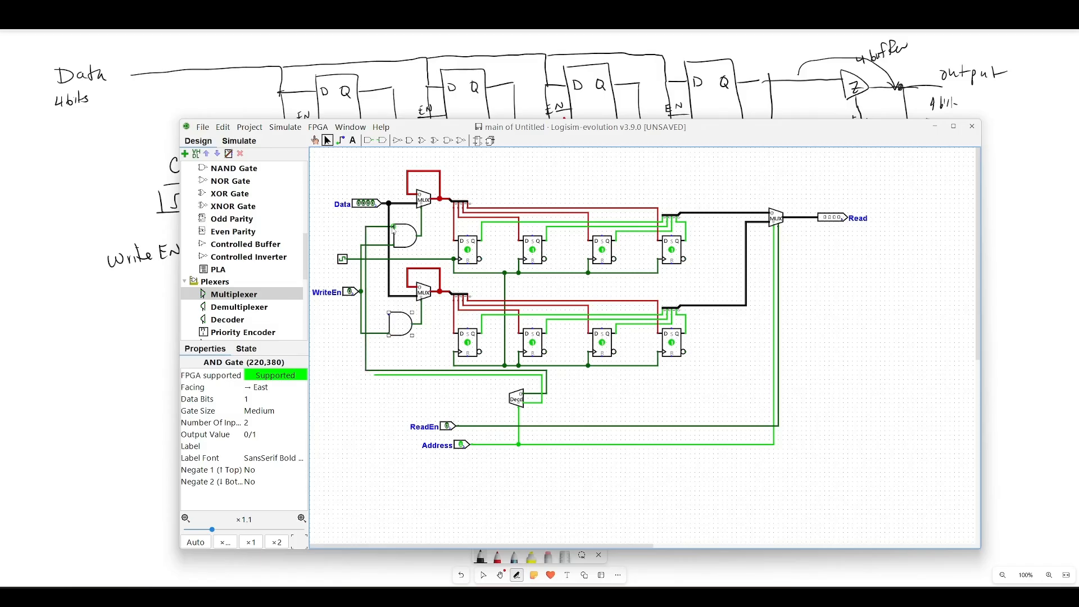
left_click_drag(375, 375, 389, 315)
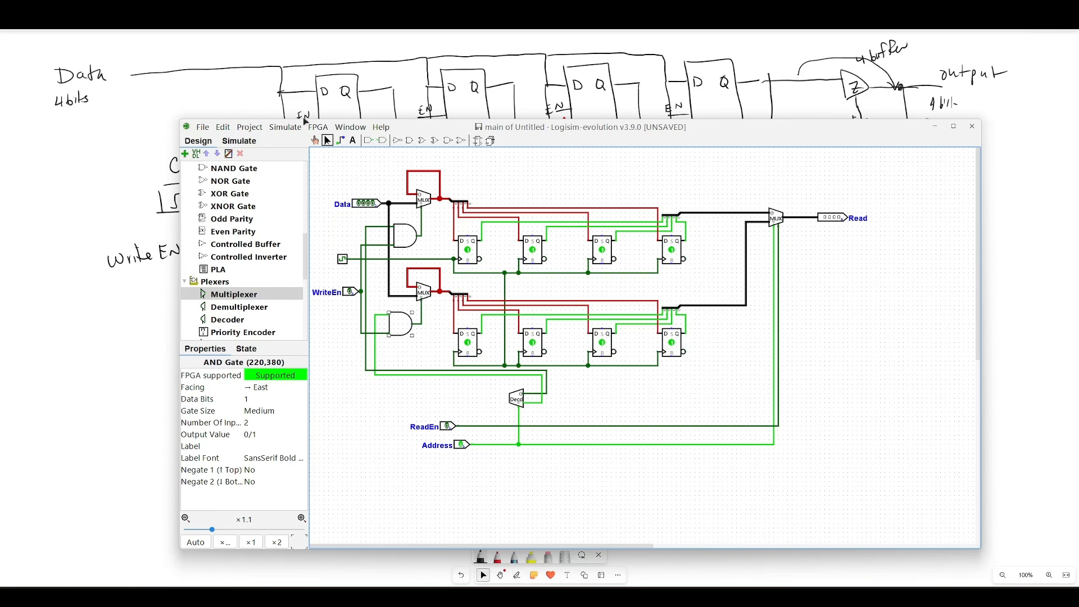
Start the clock ticking automatically and set the Data input to 0011
left_click(285, 127)
left_click(314, 275)
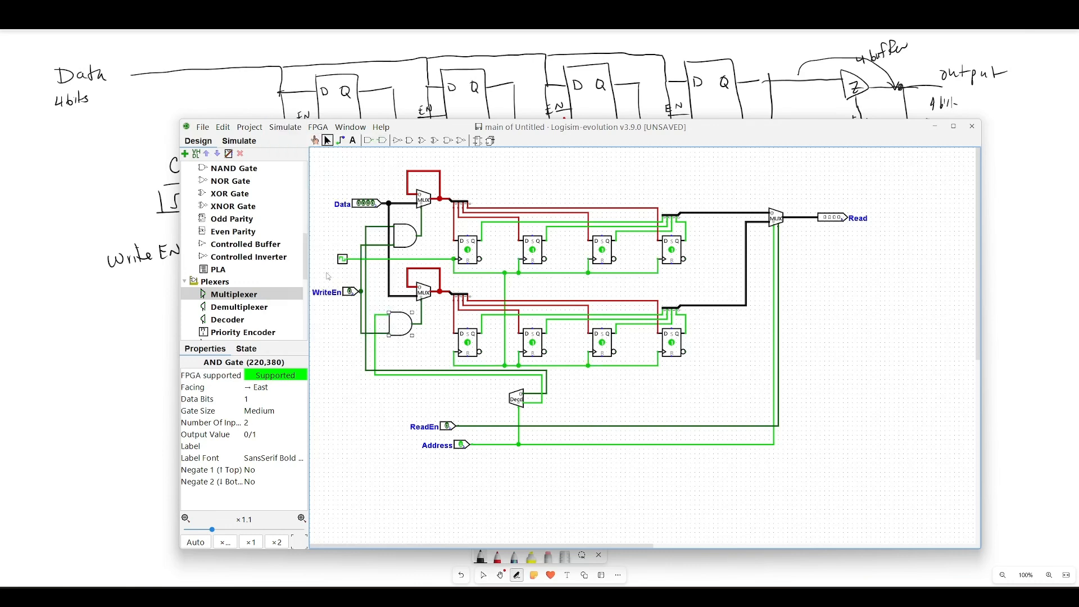
left_click(316, 140)
left_click(373, 205)
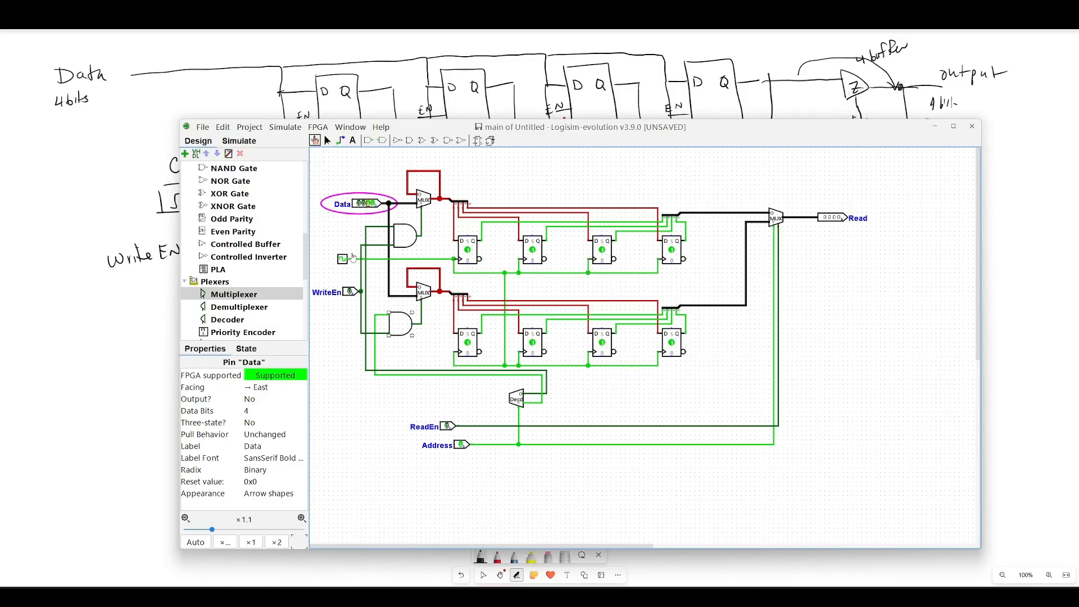
Write Data into the lower row by turning on WriteEn, switch Address to 0 to write the upper row, and turn WriteEn off
left_click(350, 293)
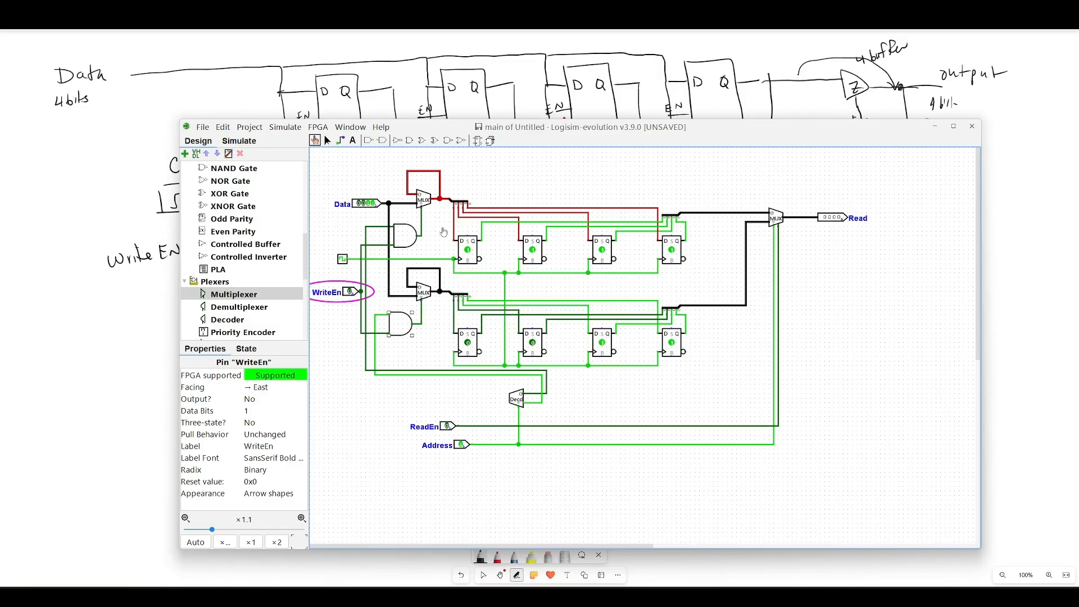
left_click(461, 445)
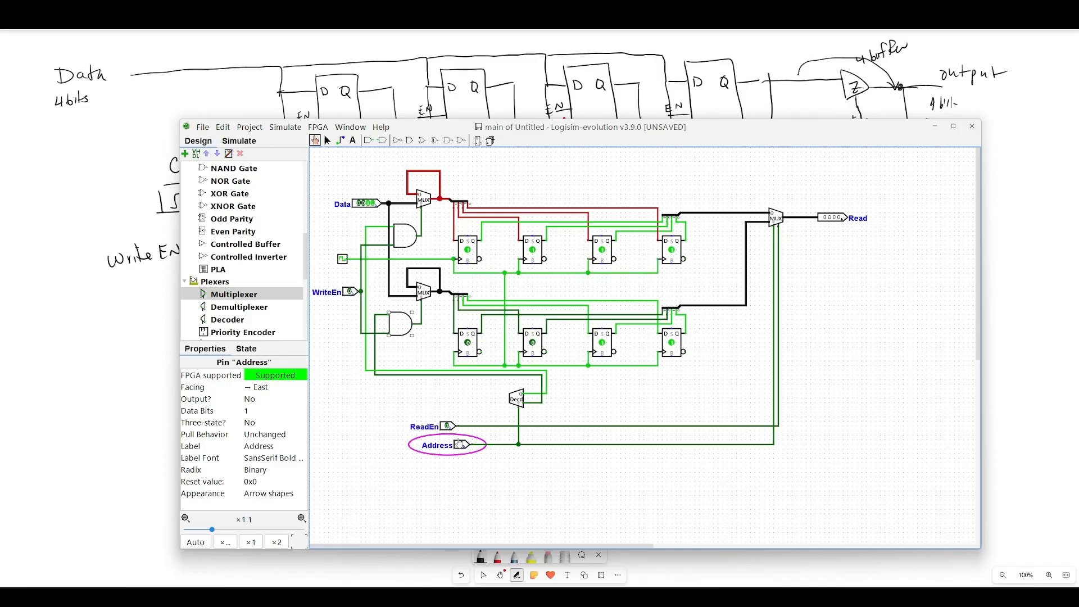
left_click(351, 293)
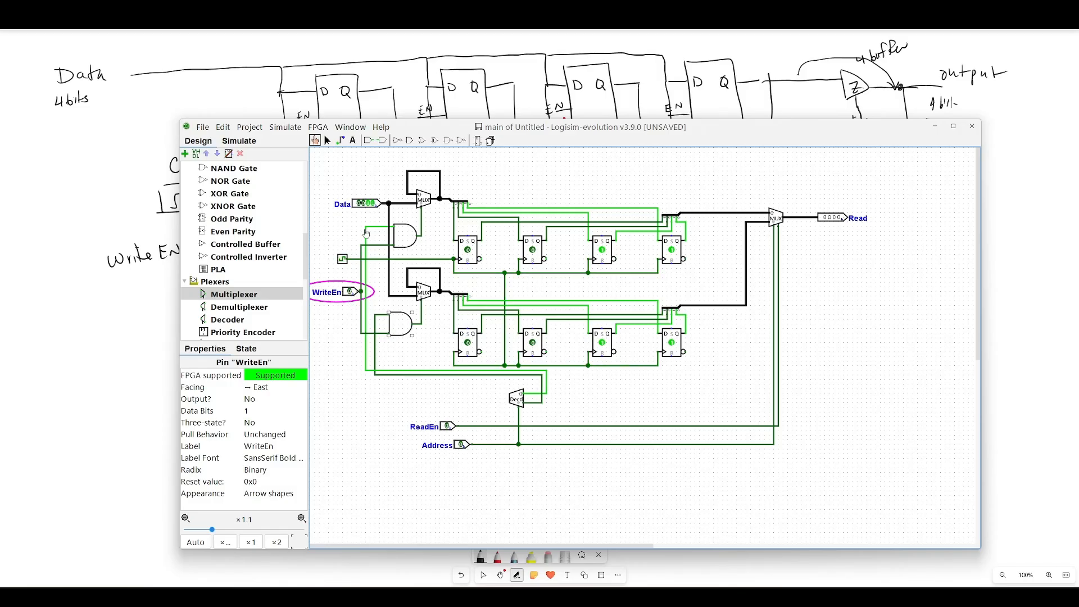
Write Data 0000 into the upper row, and read the lower row with Address at 1 and ReadEn on
left_click(368, 205)
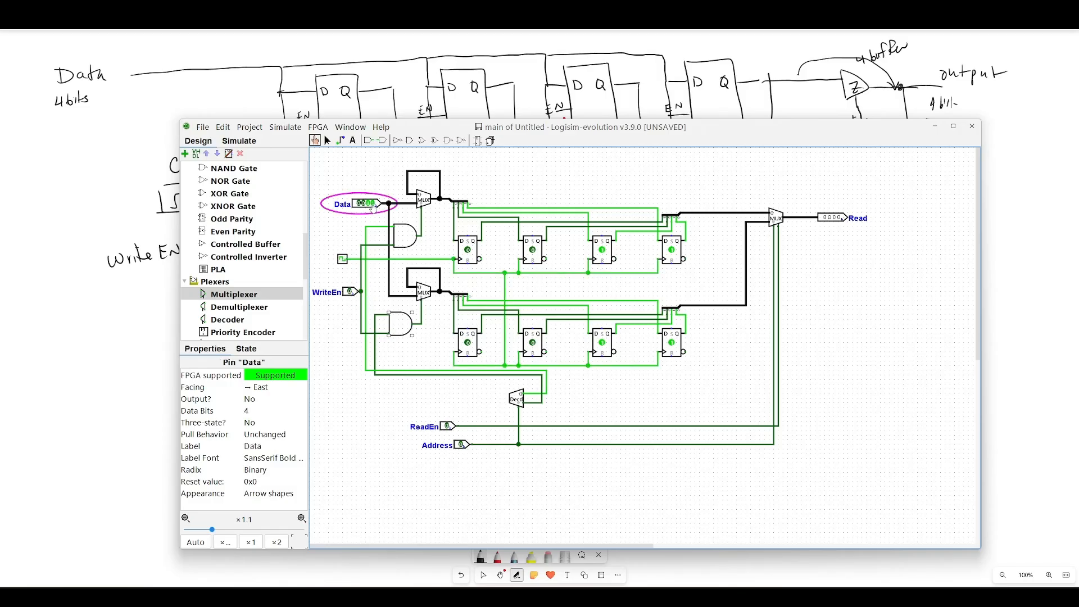
left_click(351, 292)
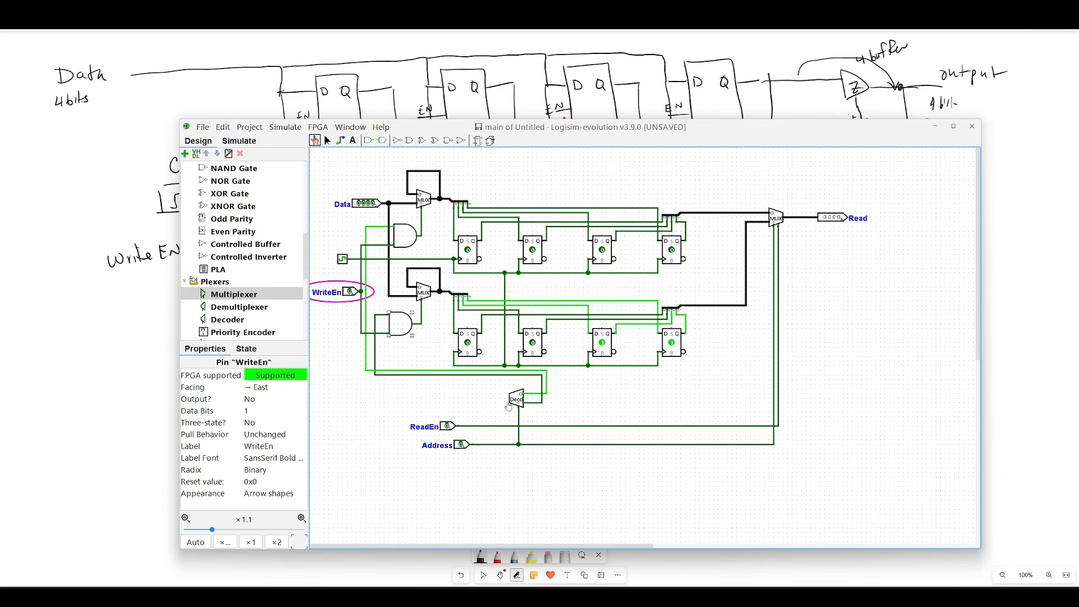
left_click(462, 445)
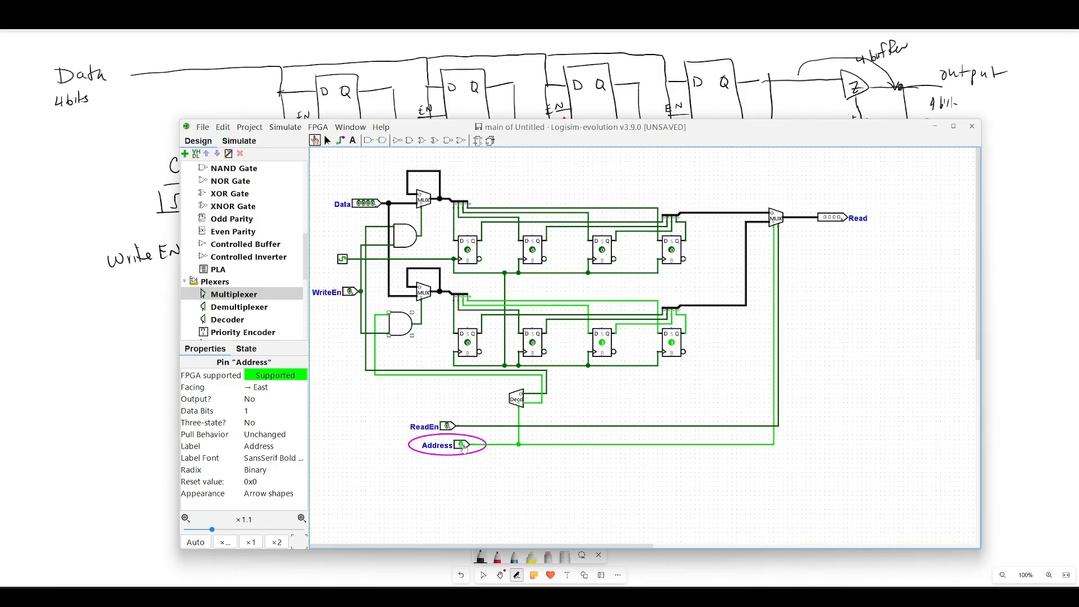
left_click(447, 428)
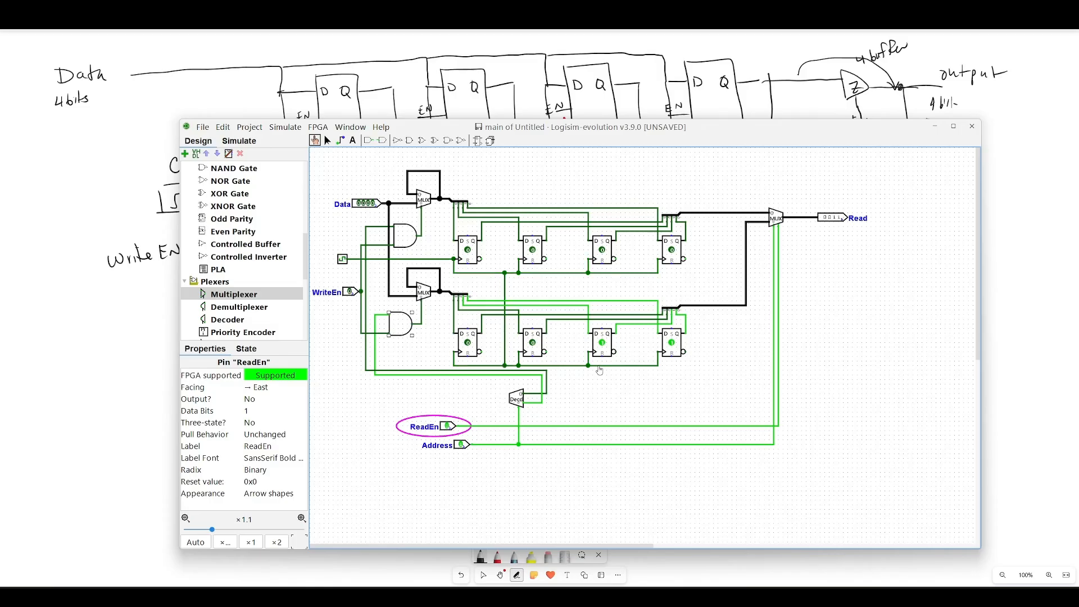
Replace the wire between the read multiplexer and the Read output with a controlled buffer wired between them
left_click(315, 140)
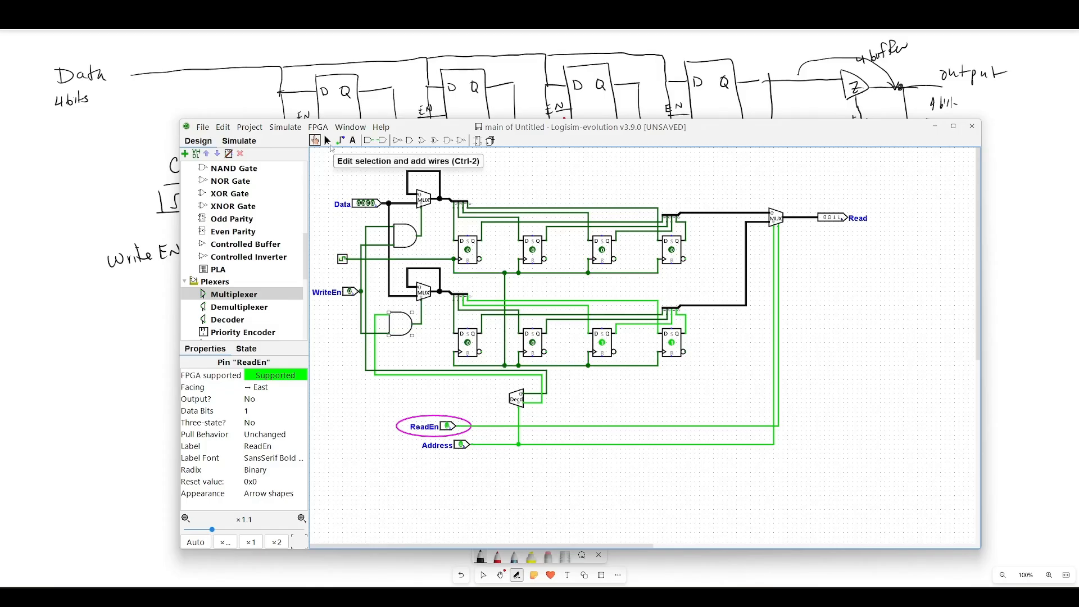
left_click(329, 141)
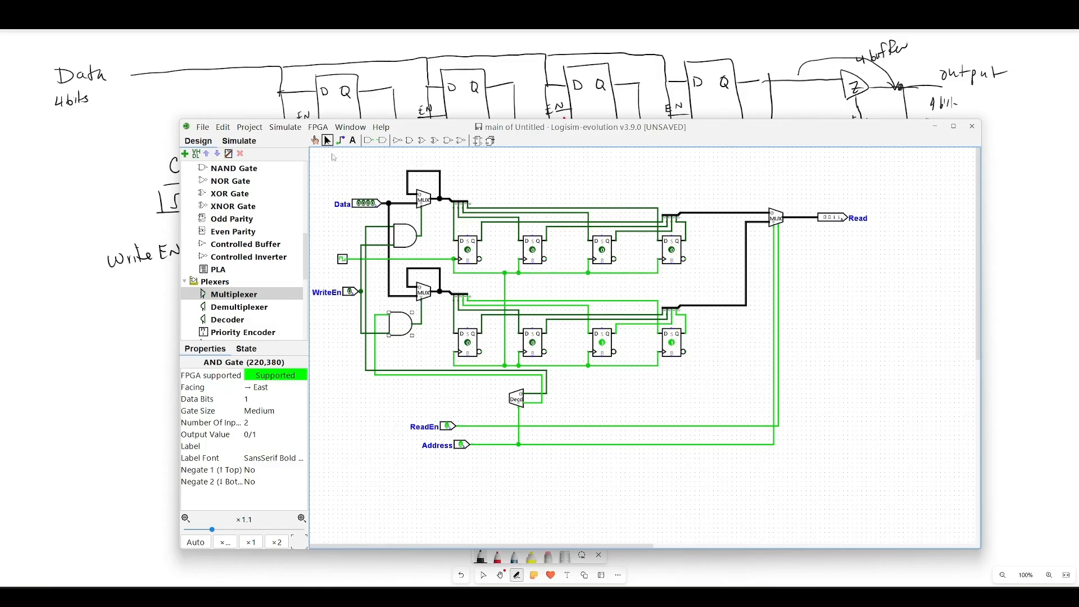
left_click(250, 247)
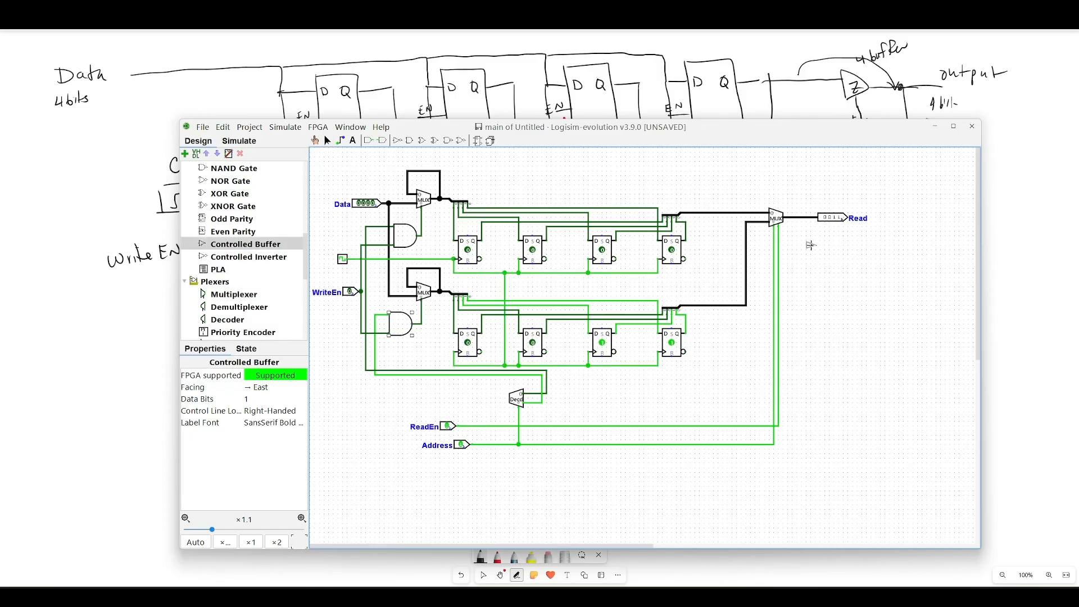
left_click(803, 218)
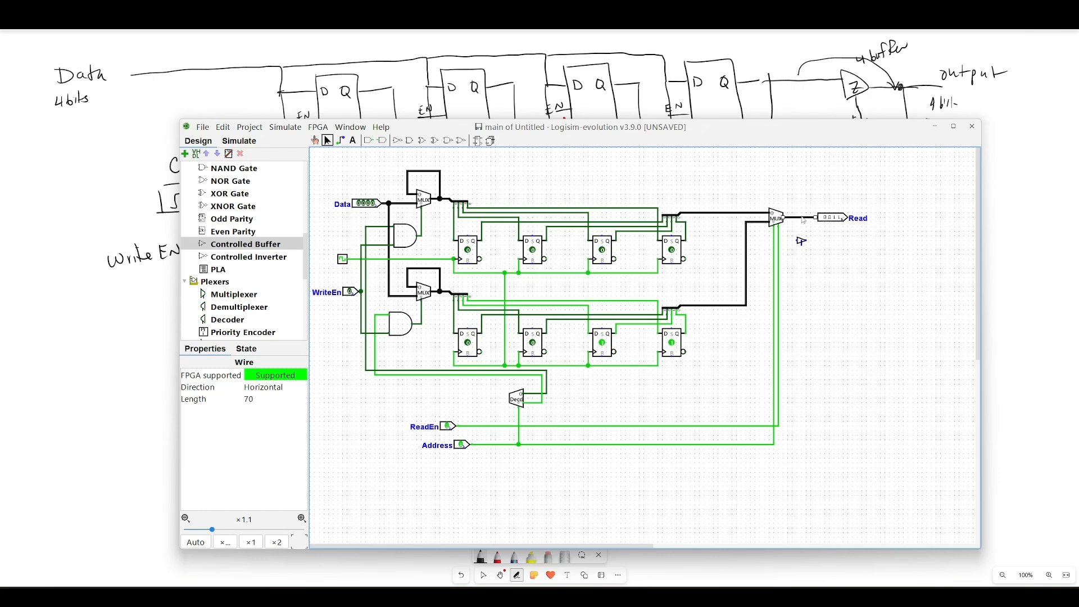
key("Delete")
left_click(805, 218)
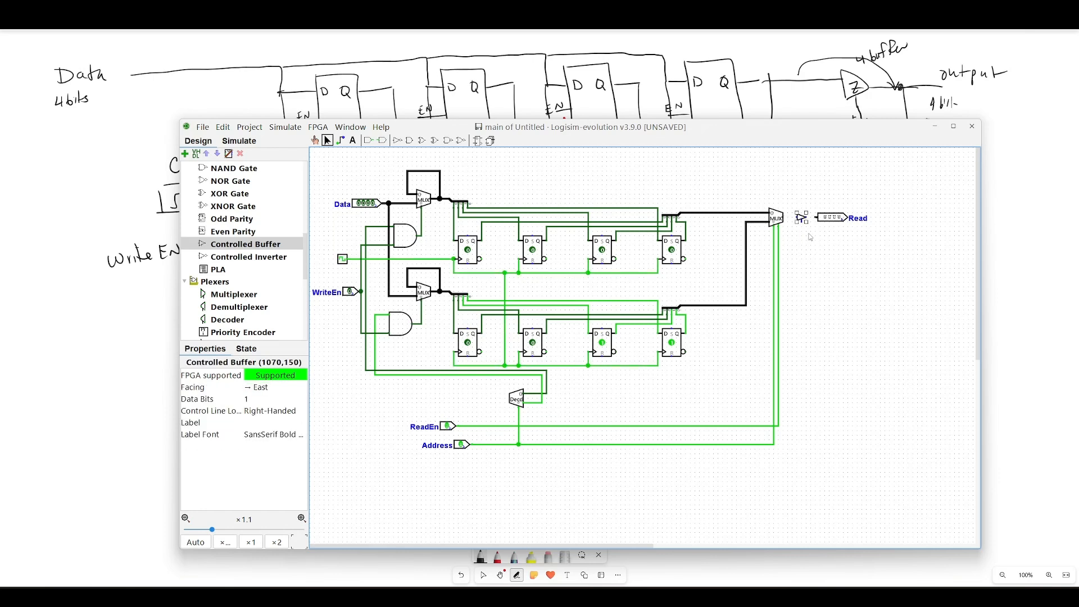
mouse_move(797, 217)
left_mouse_down()
mouse_move(783, 217)
mouse_move(818, 218)
left_mouse_up()
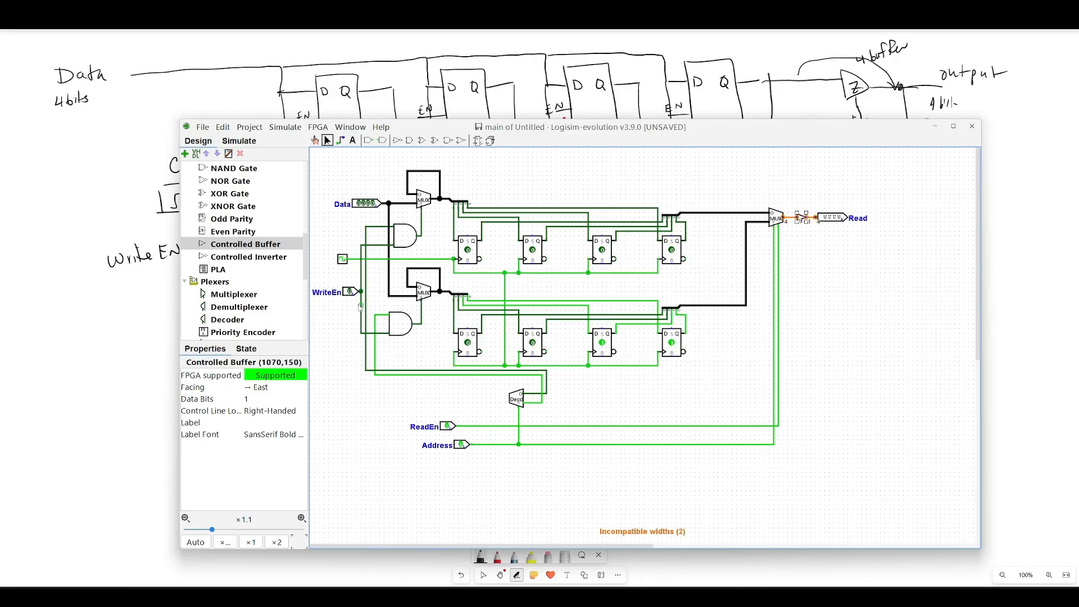
Set the controlled buffer's data bits to 4 and wire its control input to the ReadEn line
left_click(240, 401)
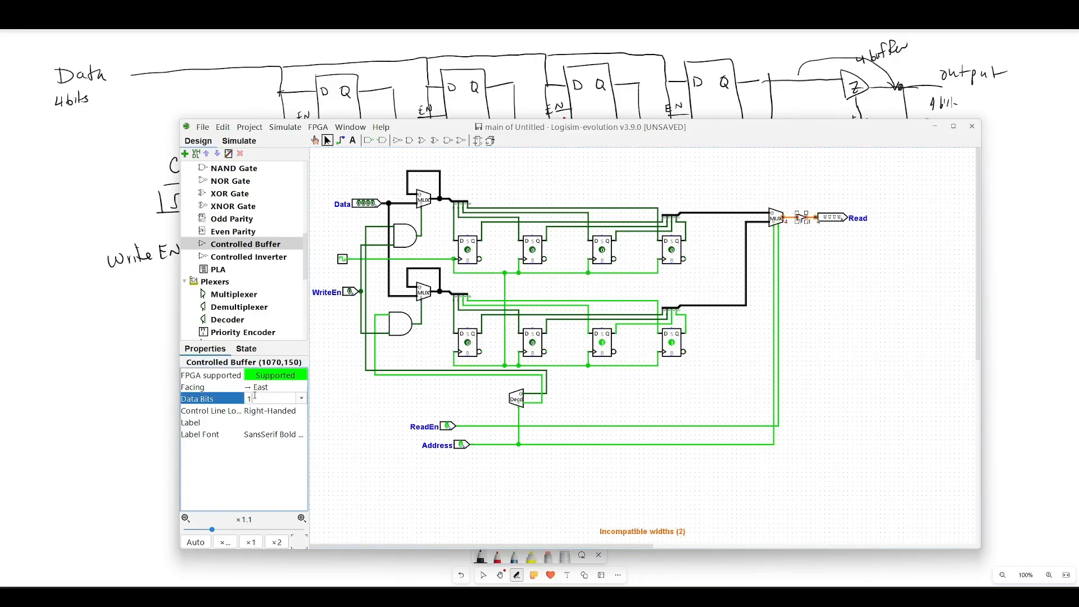
type("4")
key("Return")
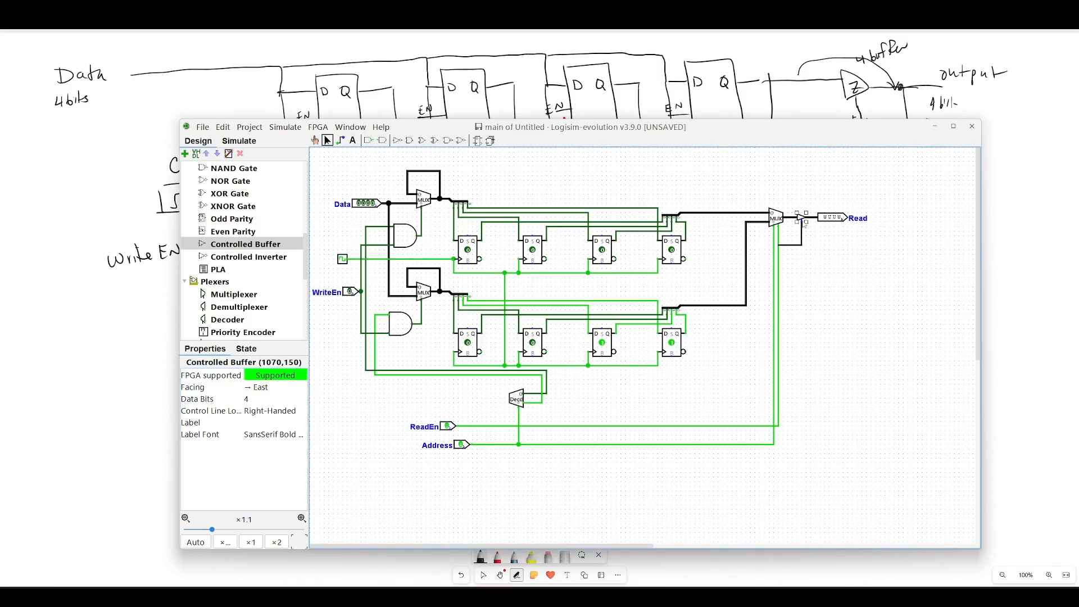
left_click_drag(802, 223, 779, 245)
Test the controlled buffer by switching ReadEn off, on and off again
key("ctrl+1")
left_click(454, 428)
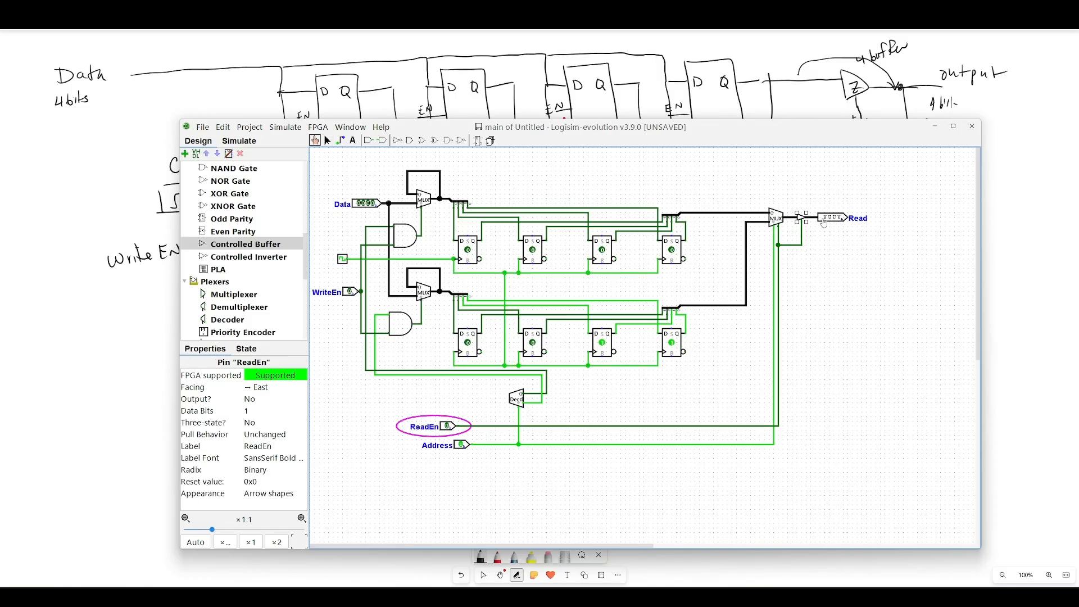
left_click(446, 429)
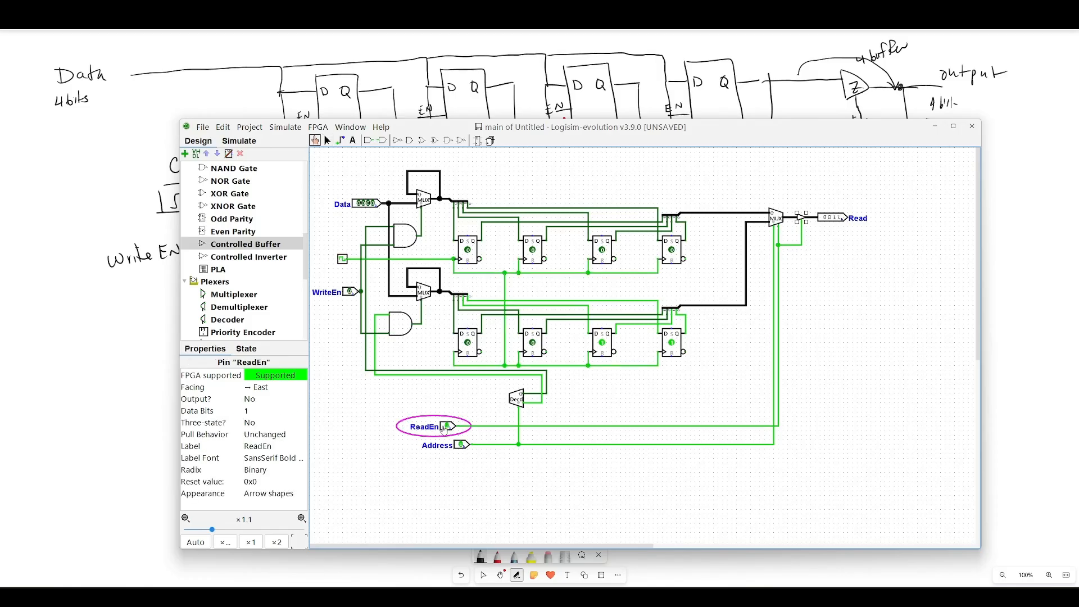
left_click(446, 428)
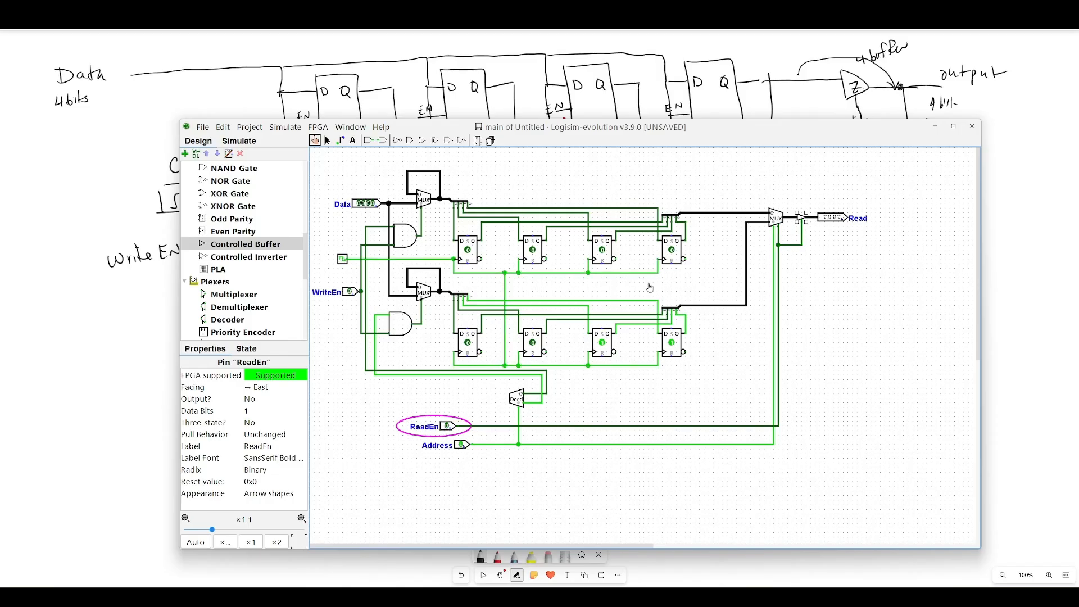
left_click(327, 141)
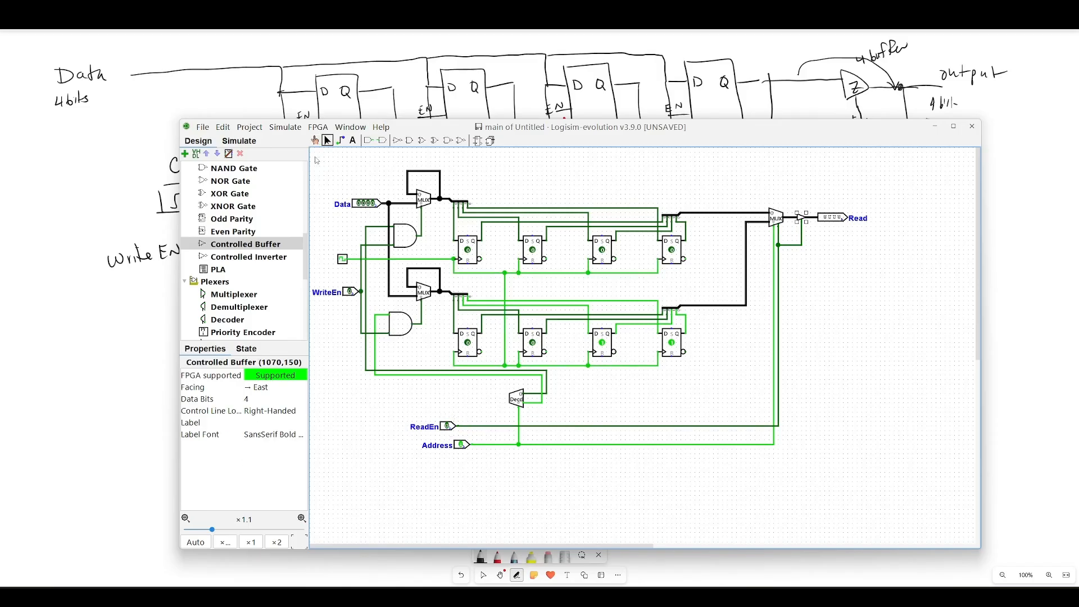
left_click_drag(313, 155, 916, 486)
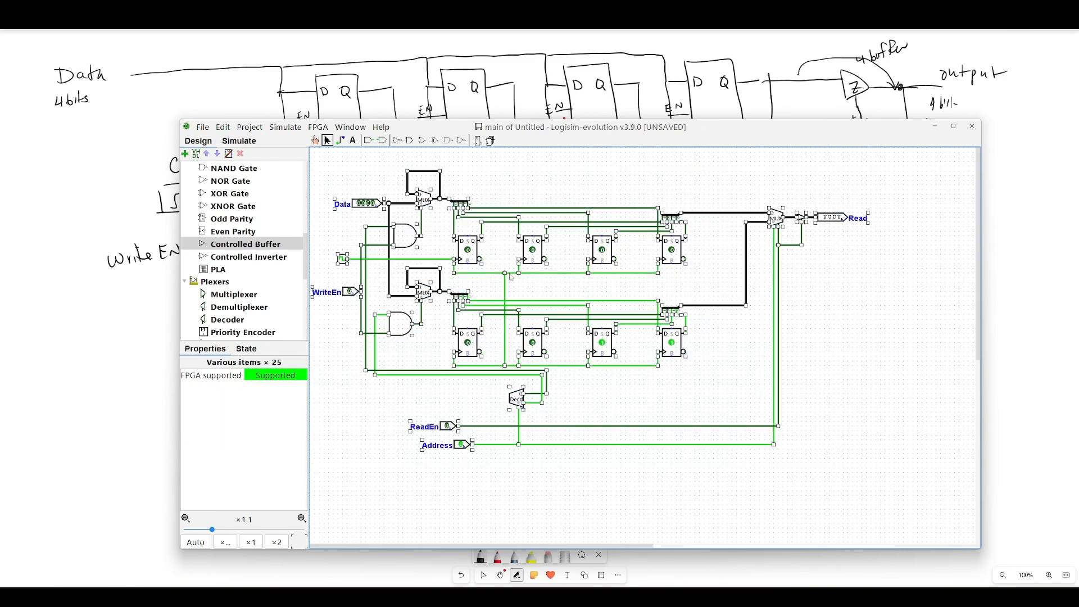
left_click_drag(473, 253, 536, 249)
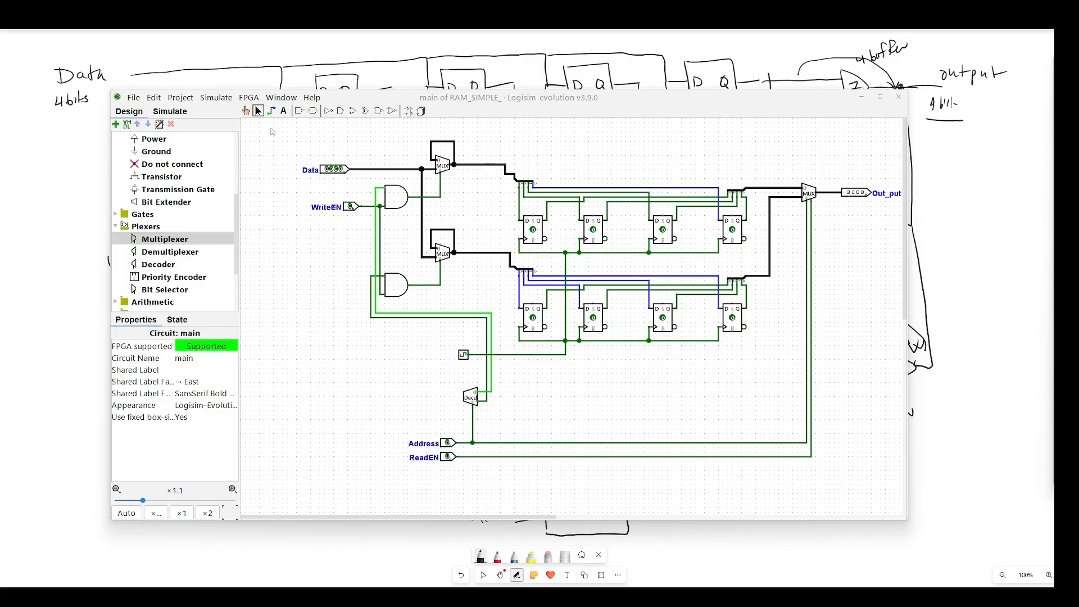
left_click_drag(254, 132, 848, 468)
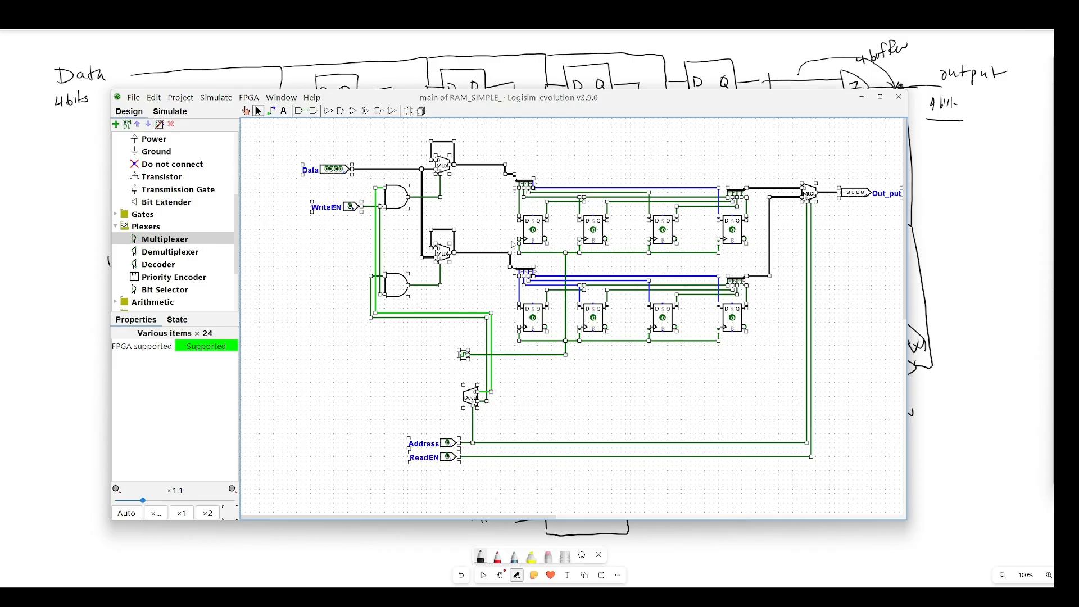
Create a new project and place a RAM component from the memory library on its canvas
left_click(134, 97)
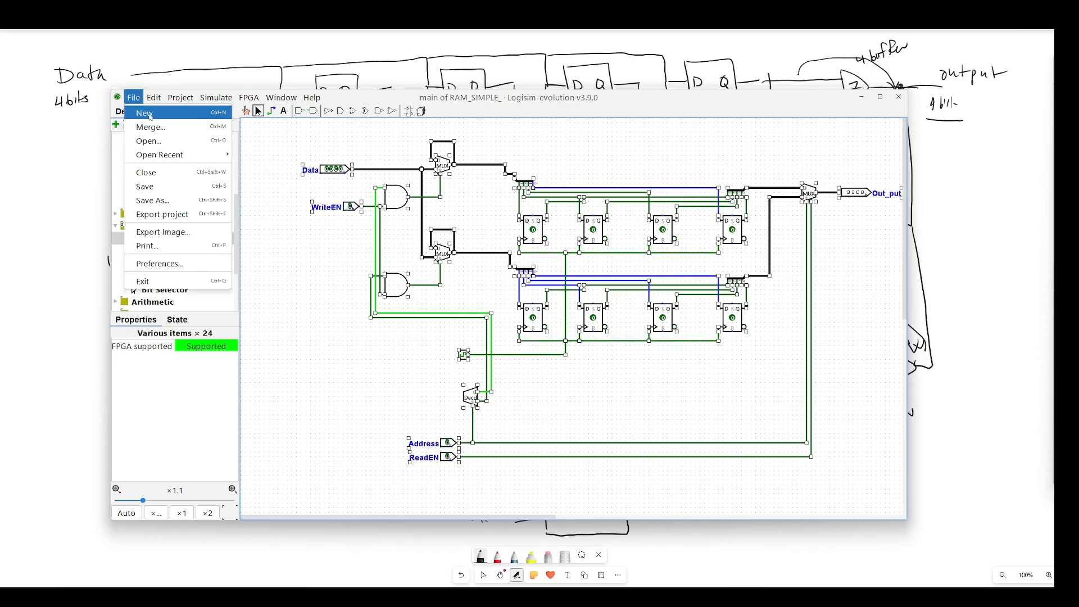
left_click(144, 113)
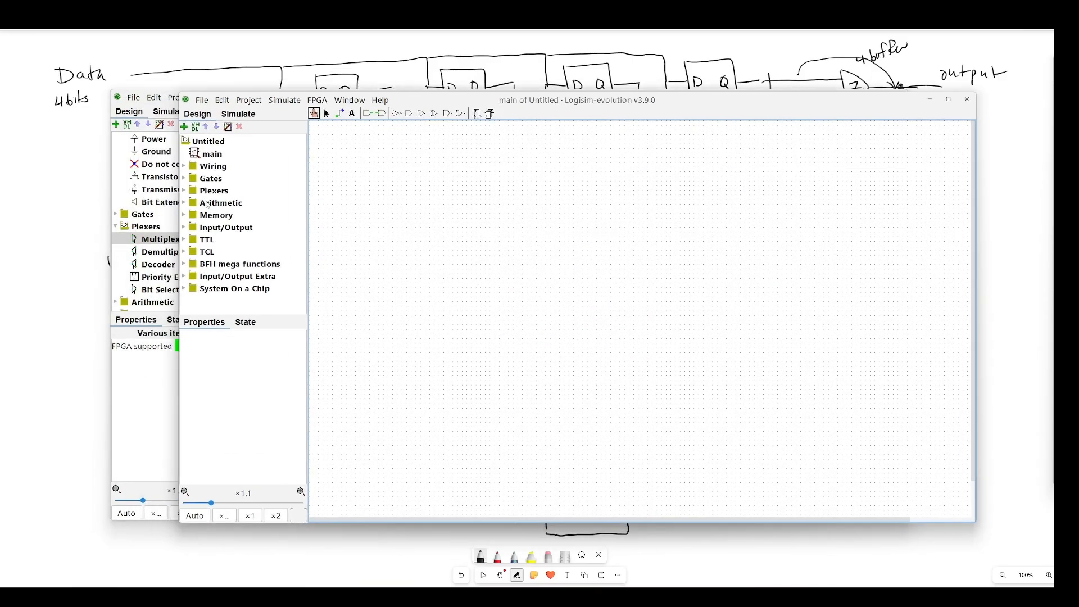
left_click(184, 217)
scroll(260, 226, "down", 2)
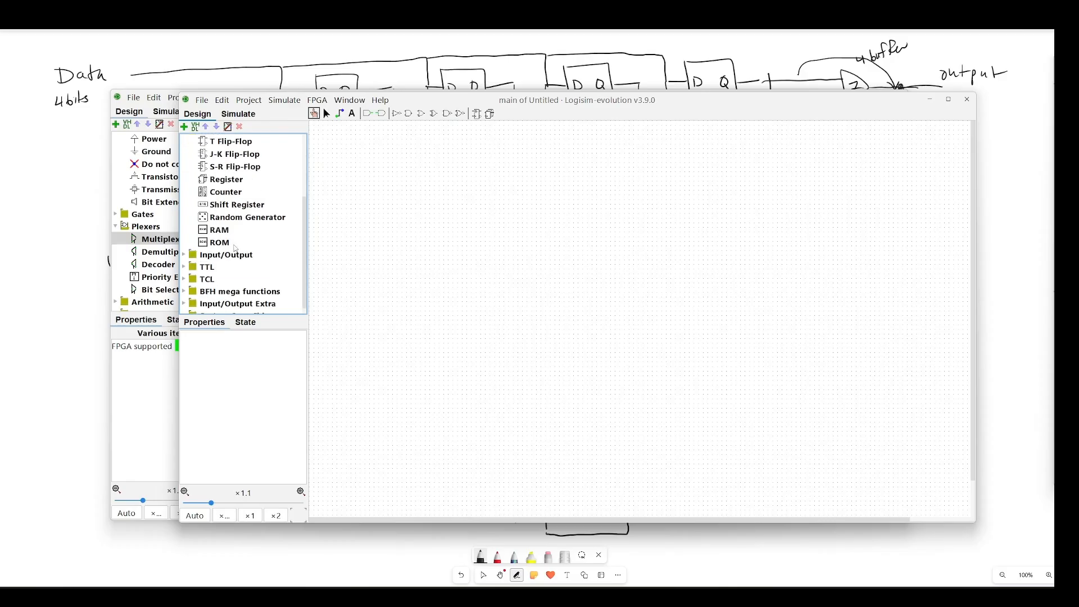
left_click(226, 232)
left_click(596, 257)
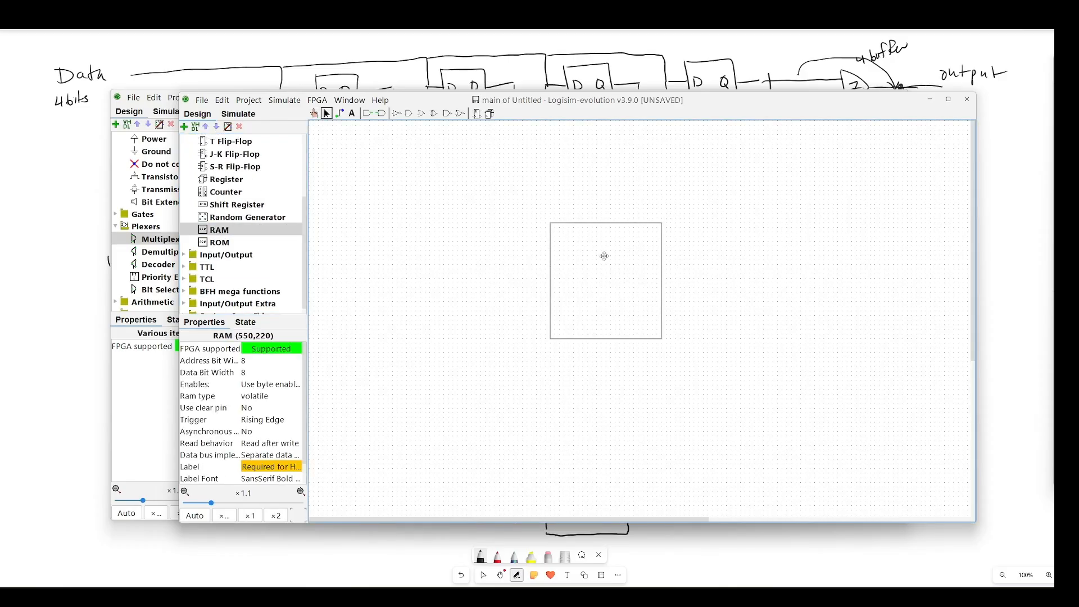
Set the RAM's address bit width to 24 and data bit width to 32, and move it near the canvas's upper edge
left_click(263, 363)
type("2")
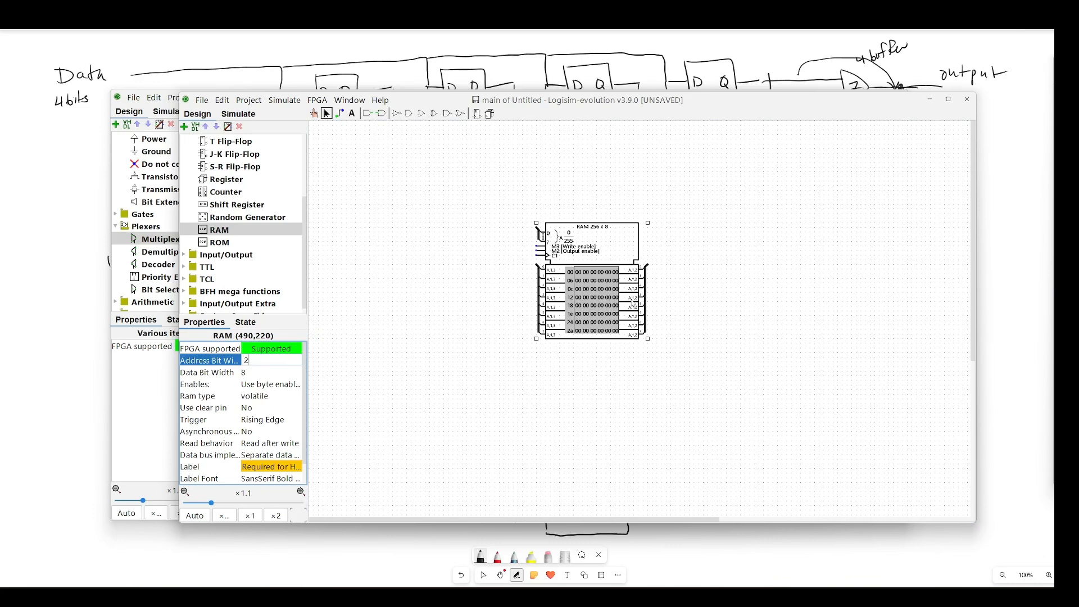
type("4")
key("Return")
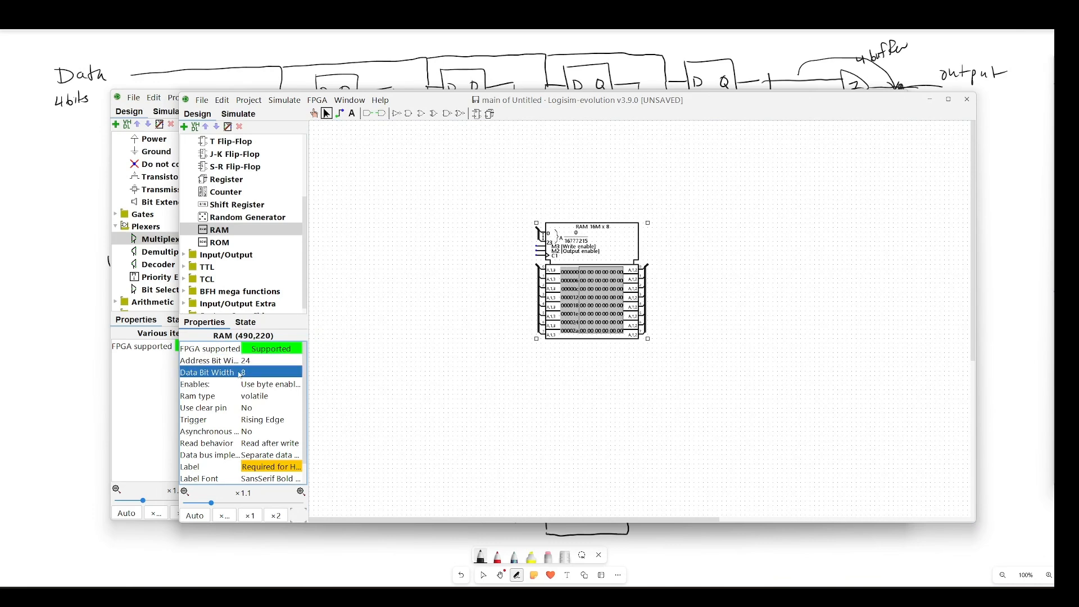
left_click(261, 372)
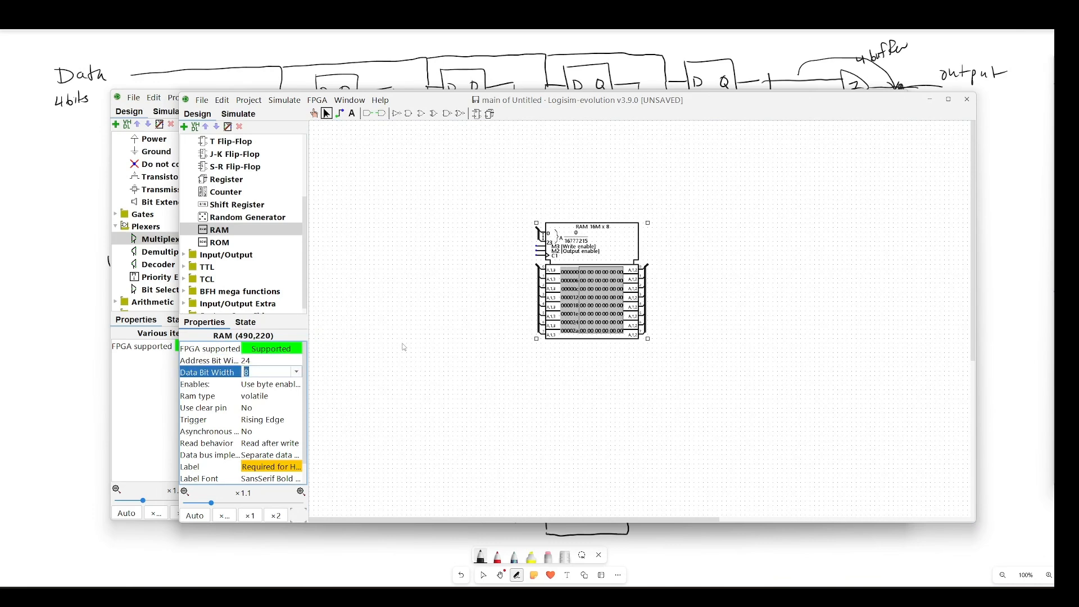
key("Return")
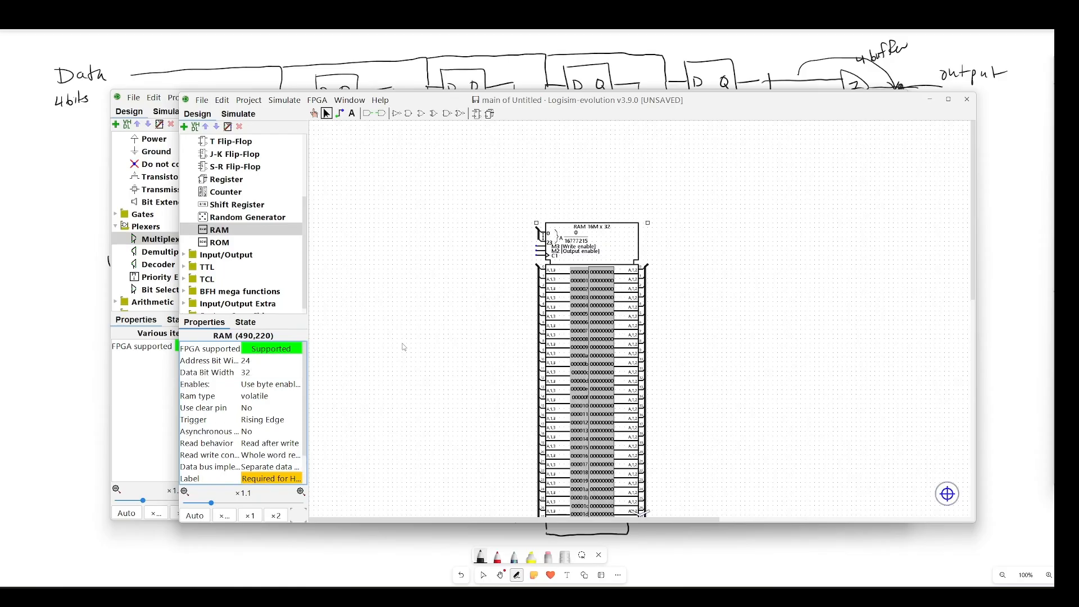
left_click_drag(602, 242, 581, 177)
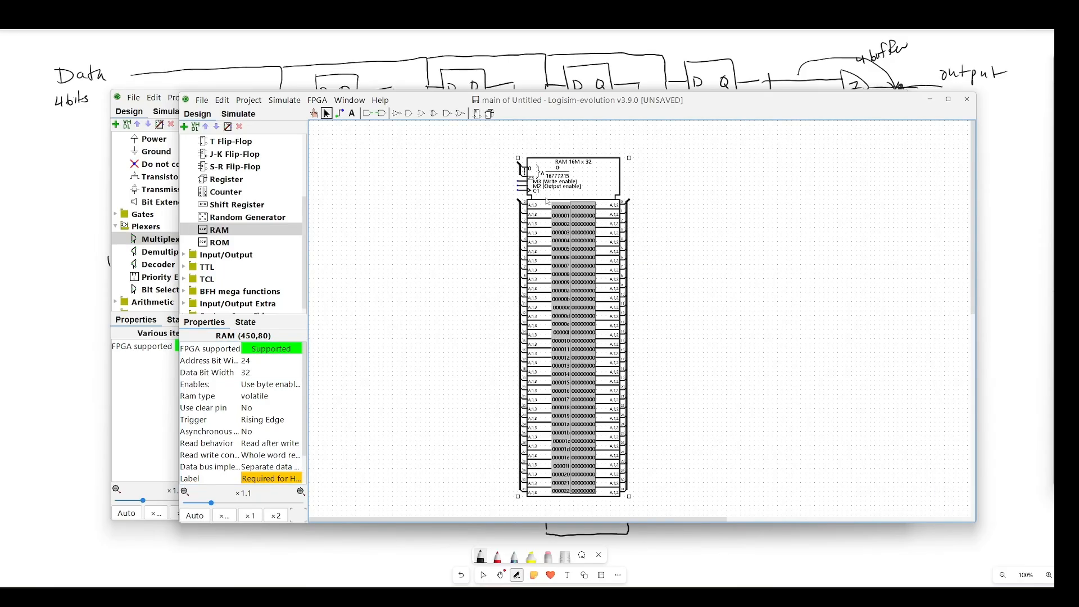
Add an input pin wired to the RAM's address input and set its data bits to 24
left_click_drag(517, 162, 456, 161)
key("Delete")
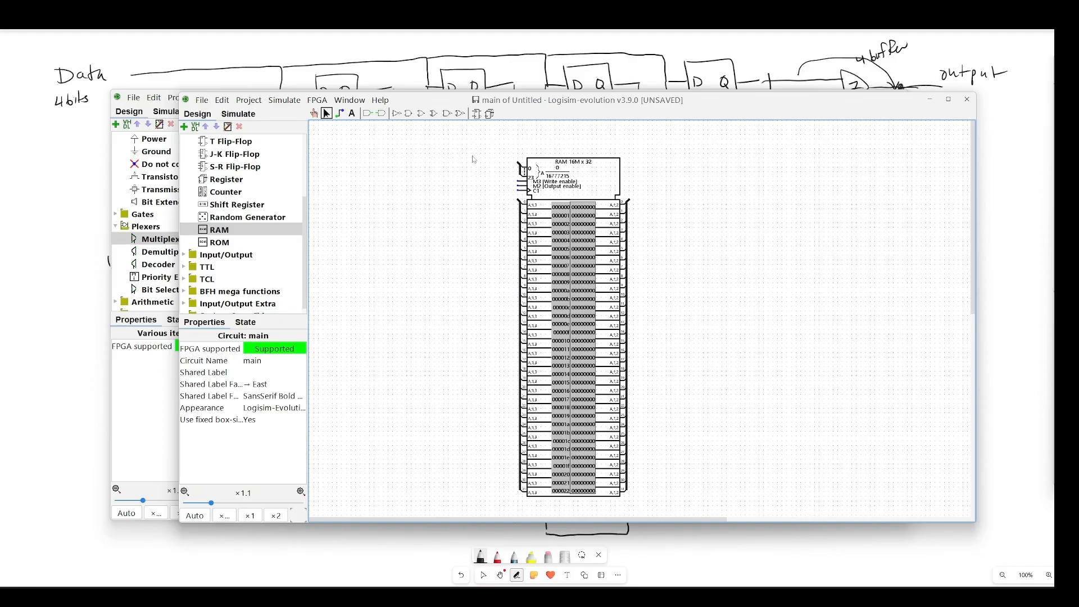
left_click(367, 114)
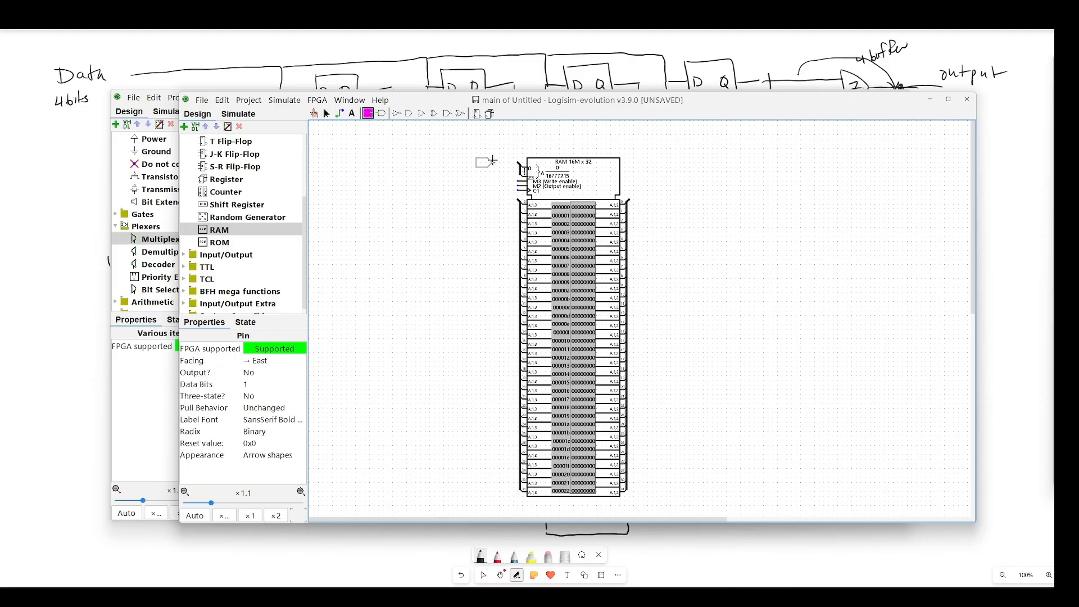
left_click(491, 163)
left_click_drag(491, 163, 519, 162)
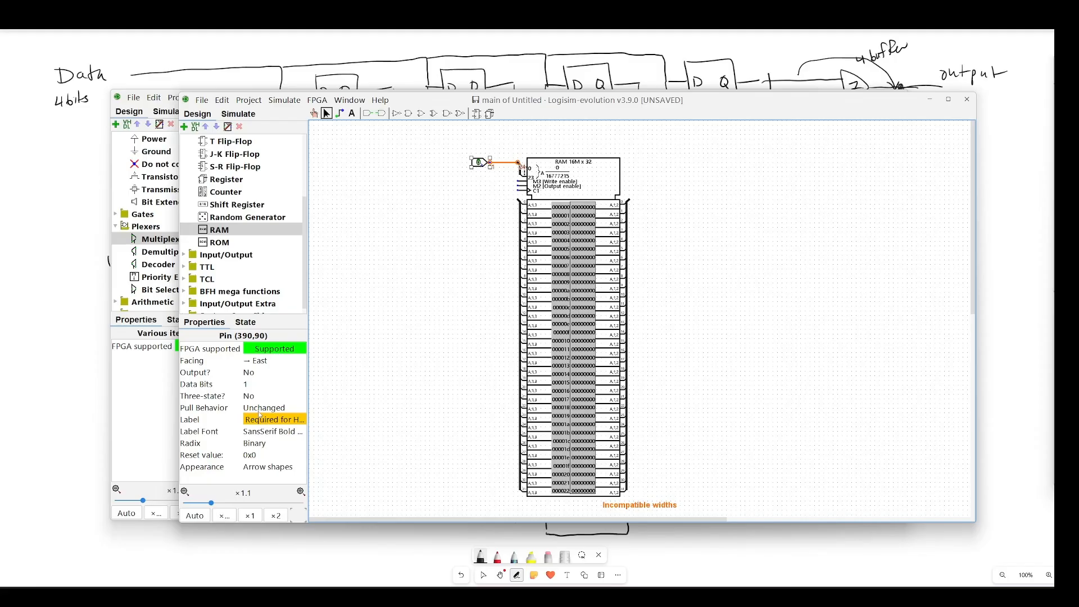
left_click(231, 383)
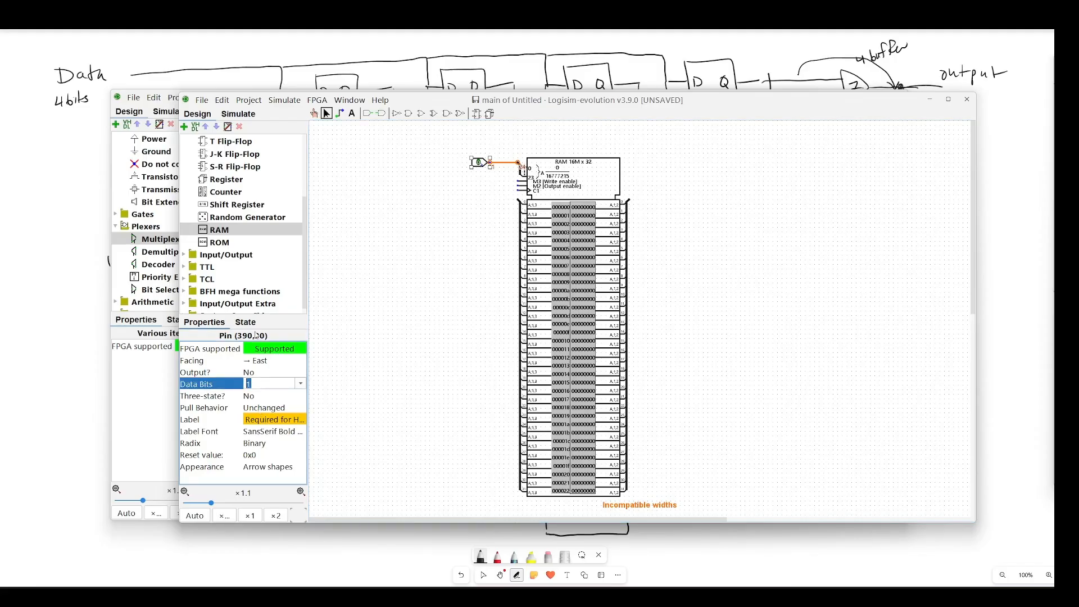
key("Return")
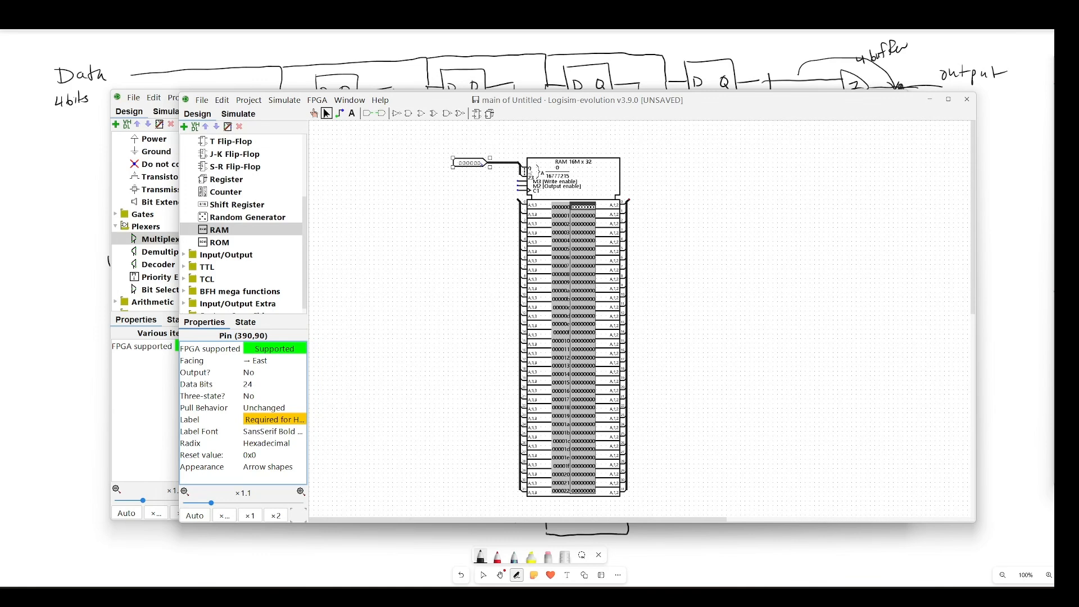
Add a second input pin, wire it to the RAM's data input and set its data bits to 32
left_click(372, 115)
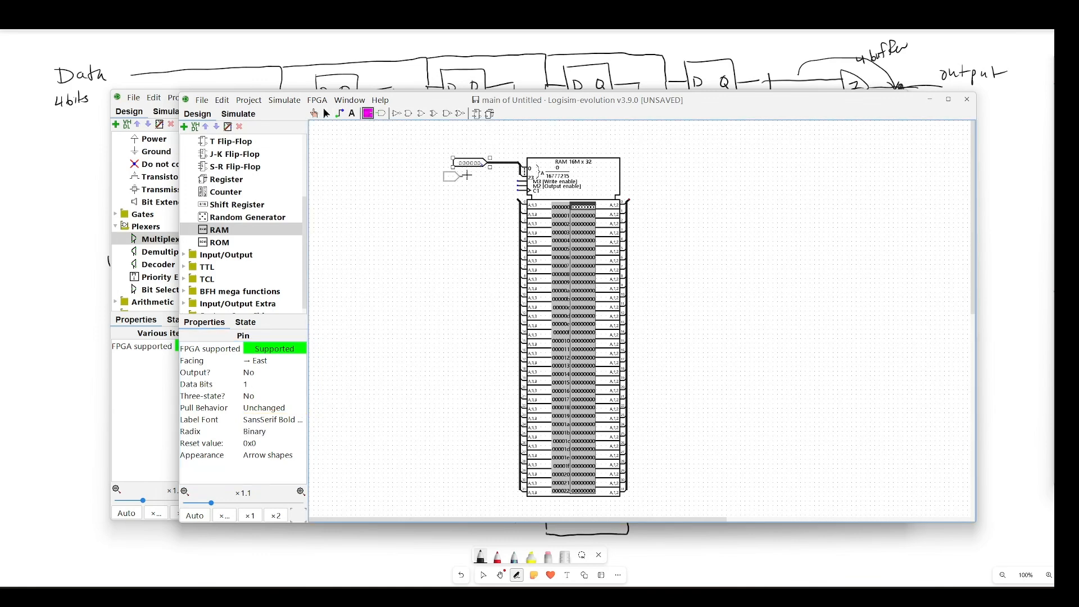
left_click(490, 199)
left_click_drag(498, 199, 469, 200)
left_click_drag(477, 200, 518, 199)
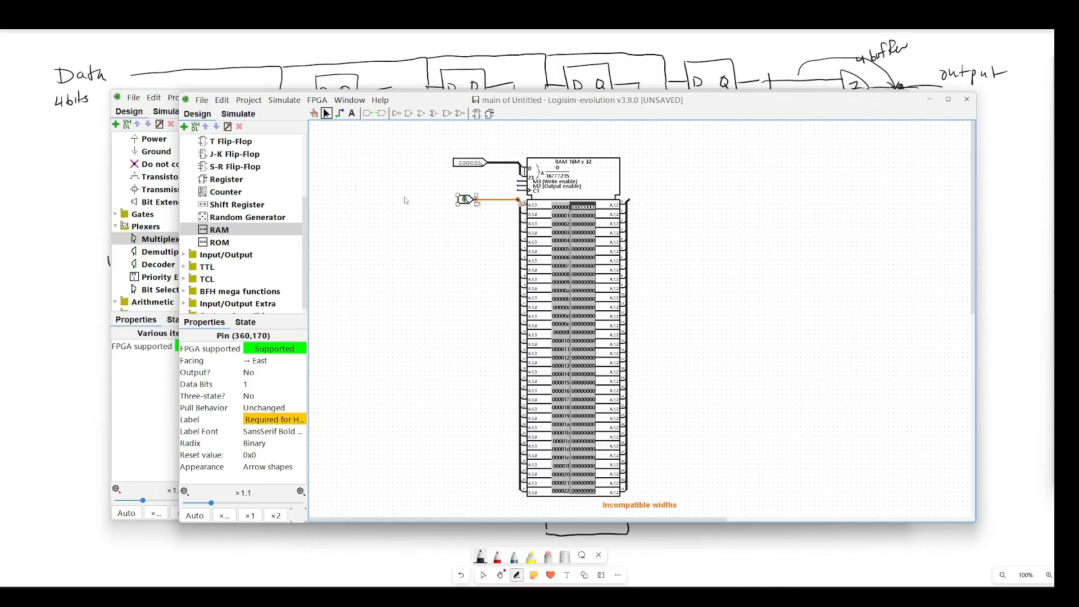
left_click(270, 384)
type("3")
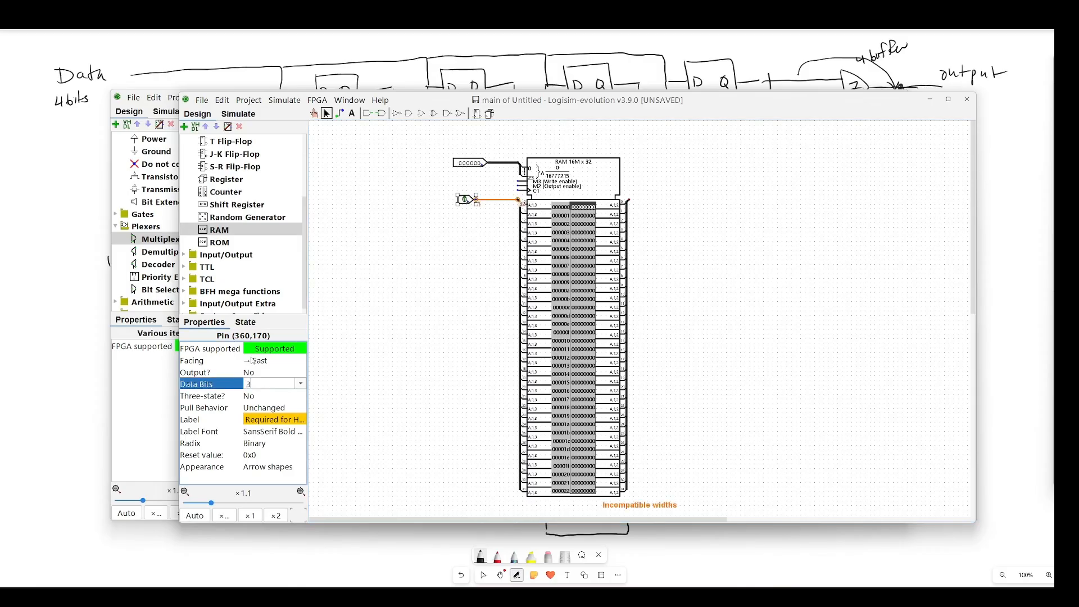
type("2")
key("Return")
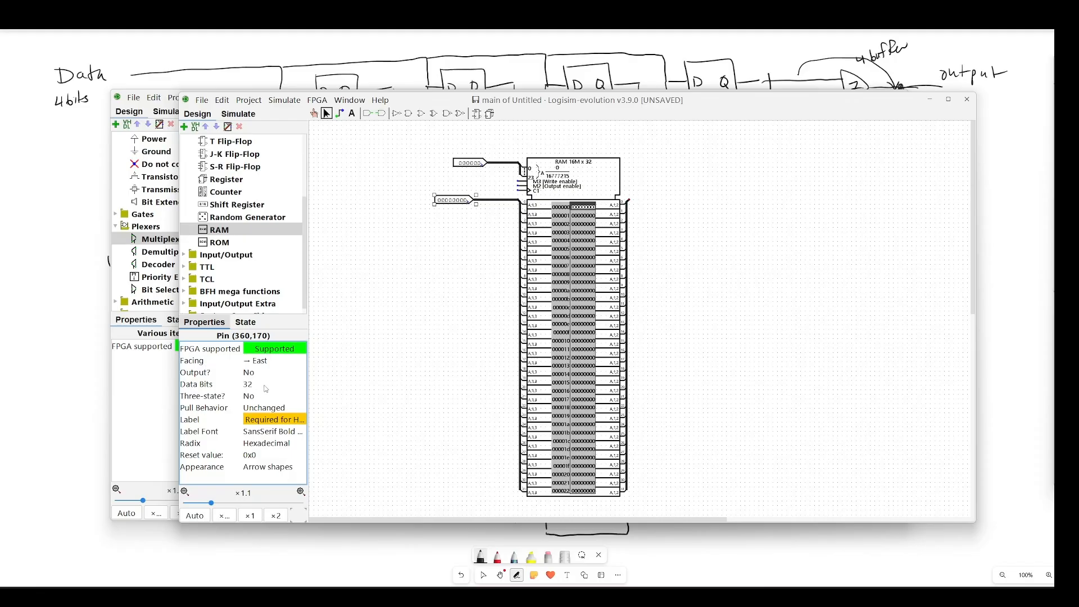
Connect a 32-bit output pin to the RAM's data output and move it slightly farther from the component
left_click(381, 113)
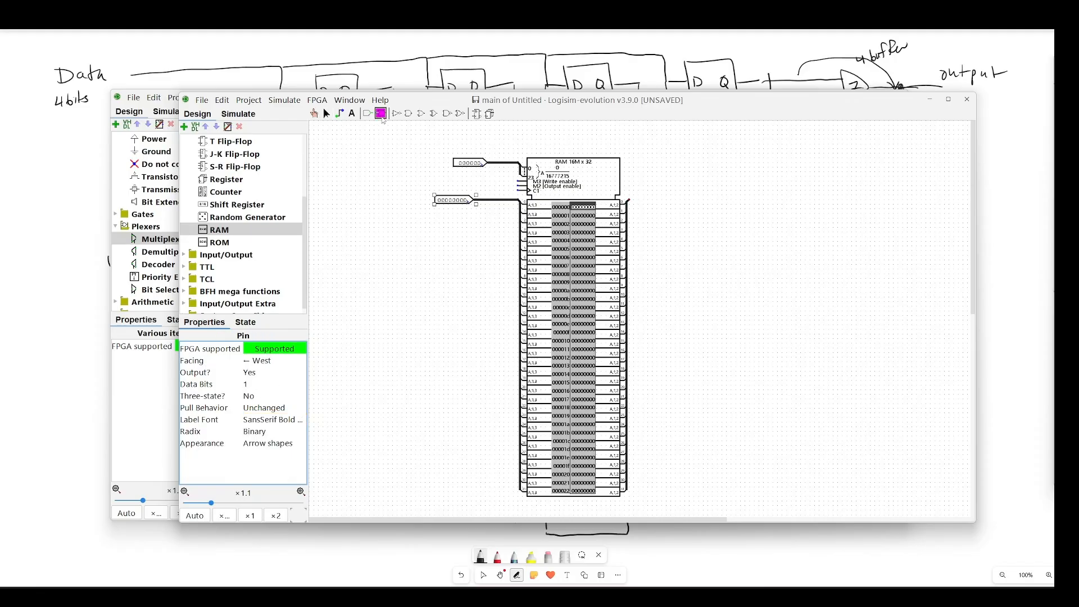
left_click(645, 197)
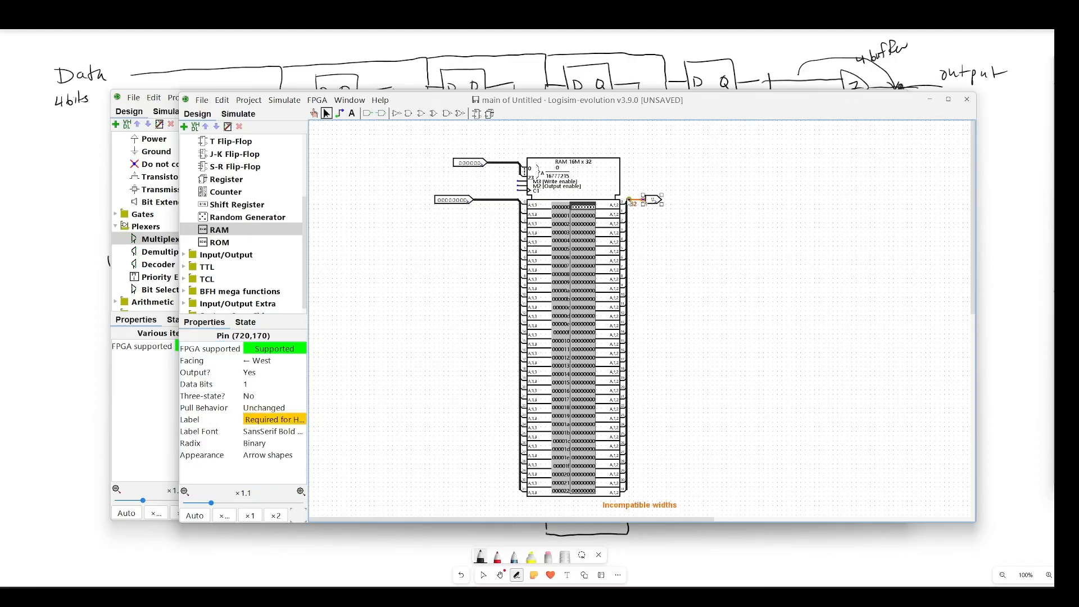
left_click(265, 384)
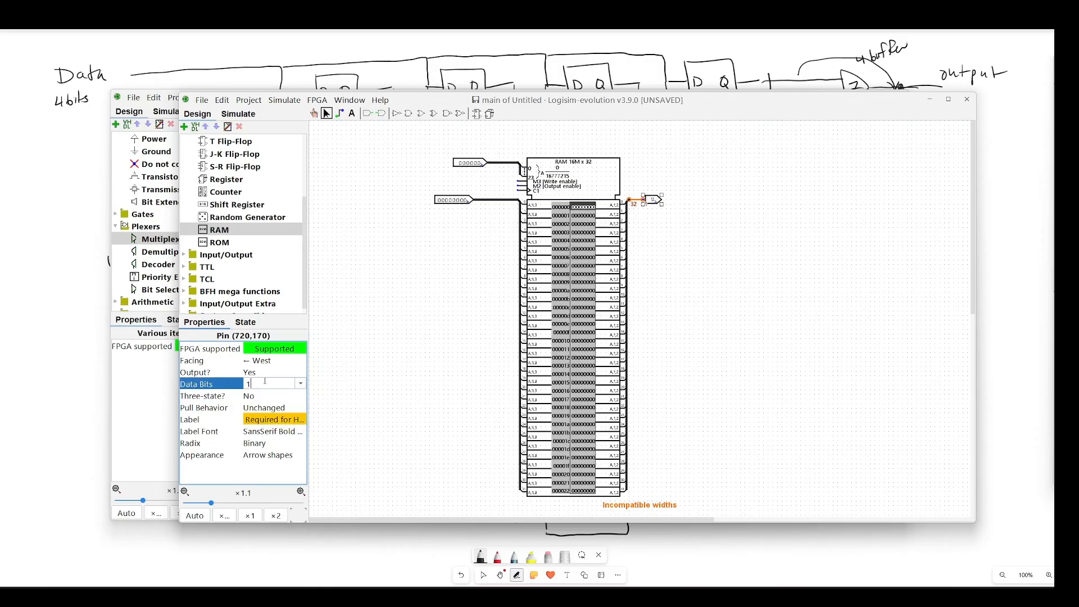
type("32")
key("Return")
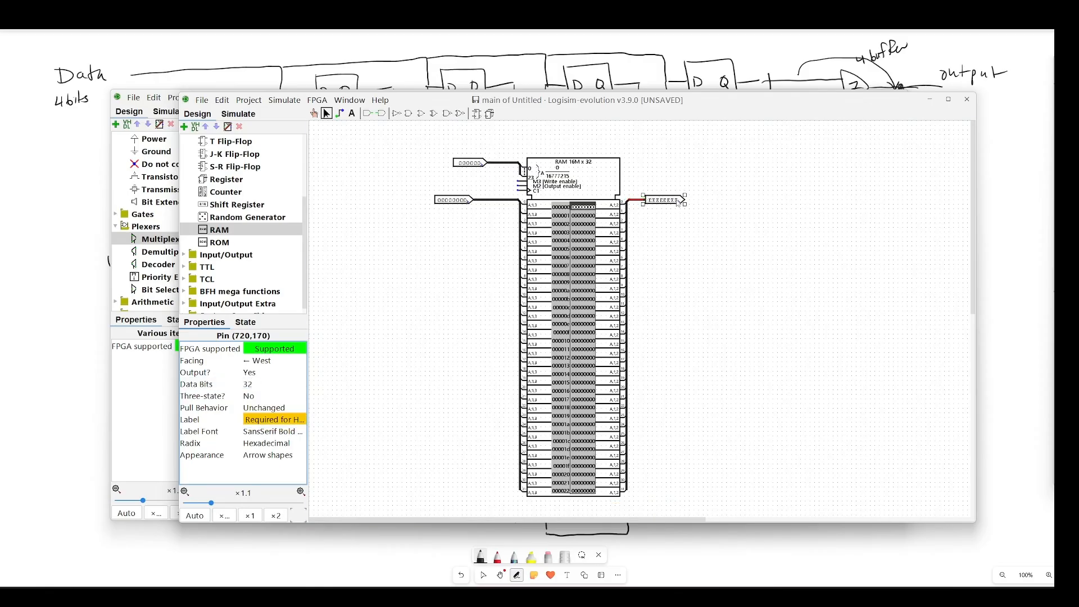
left_click_drag(673, 202, 695, 209)
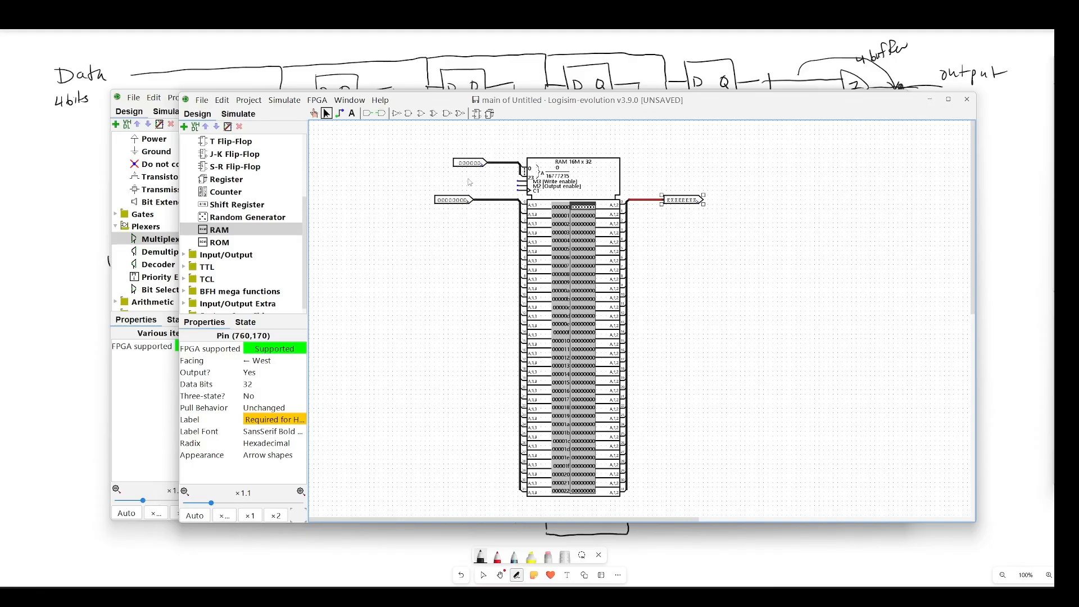
Place a clock from the wiring library beside the RAM and wire it to the C1 input
scroll(226, 248, "up", 3)
scroll(226, 248, "down", 2)
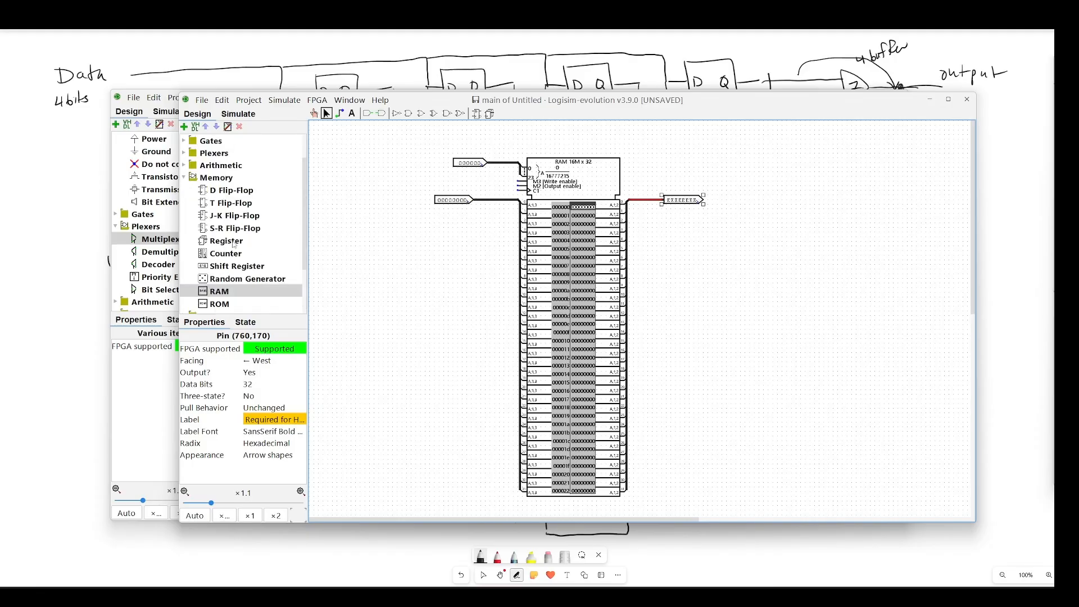
scroll(227, 248, "down", 1)
scroll(225, 249, "up", 2)
scroll(226, 250, "up", 1)
left_click(185, 167)
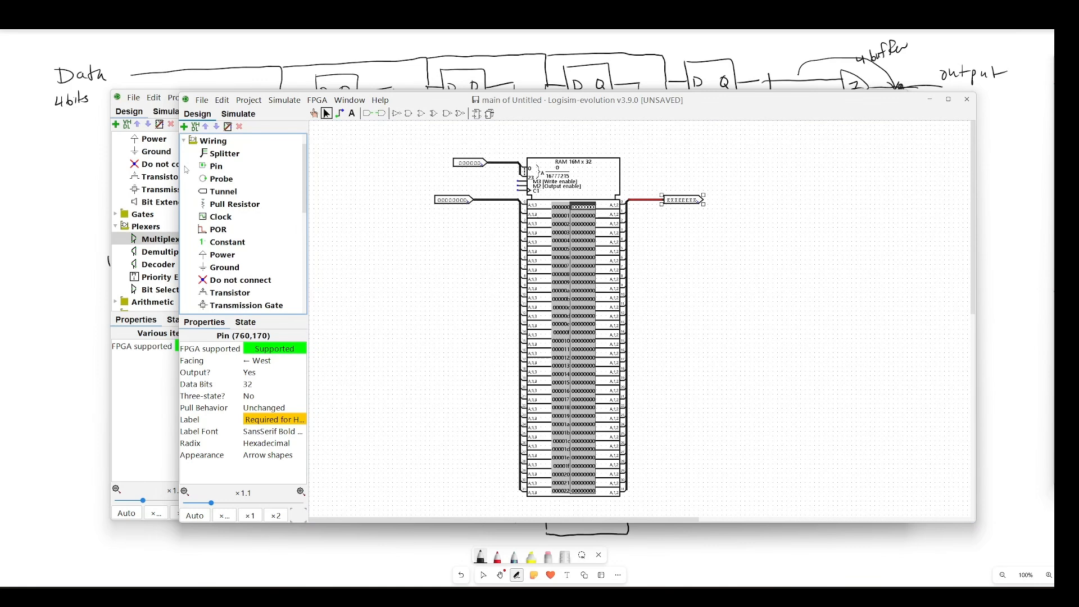
left_click(218, 218)
left_click(483, 193)
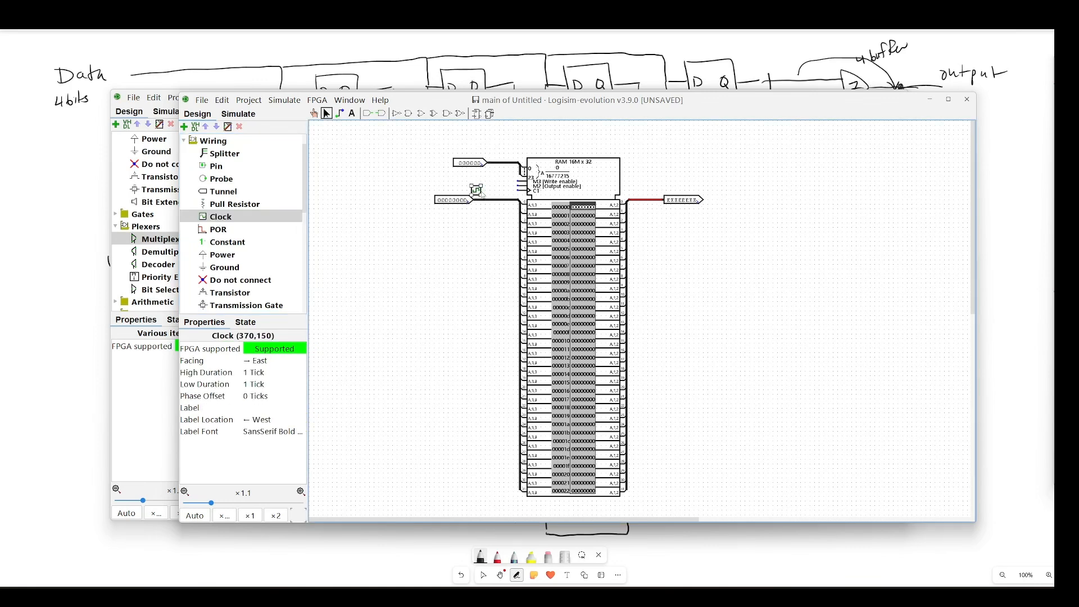
left_click_drag(482, 193, 528, 191)
Add two one-bit input pins and wire them to the RAM's write enable and output enable inputs
left_click(367, 113)
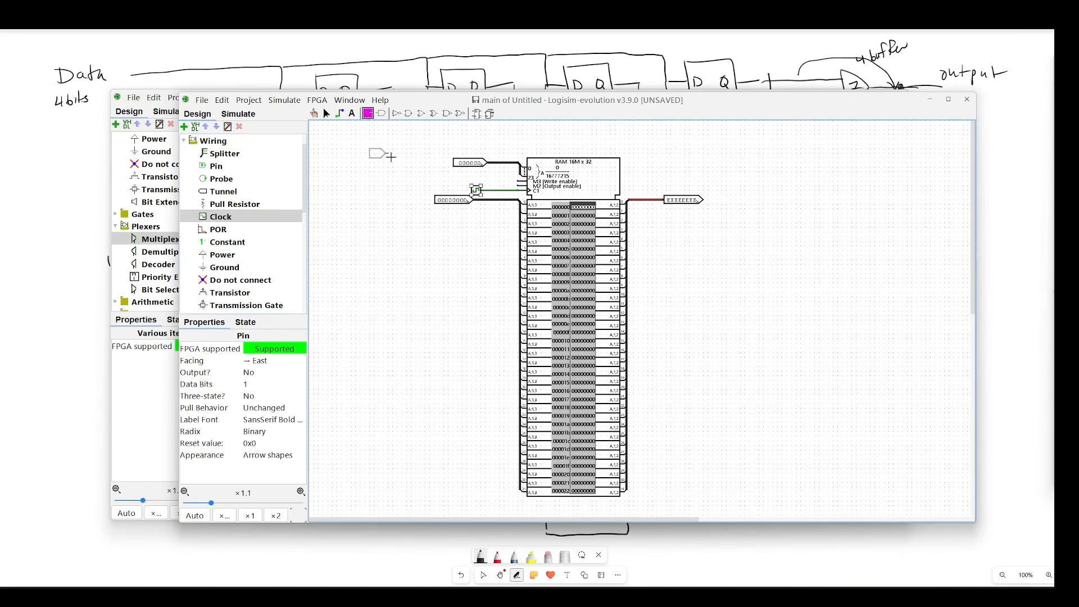
left_click(434, 176)
left_click_drag(437, 178, 518, 181)
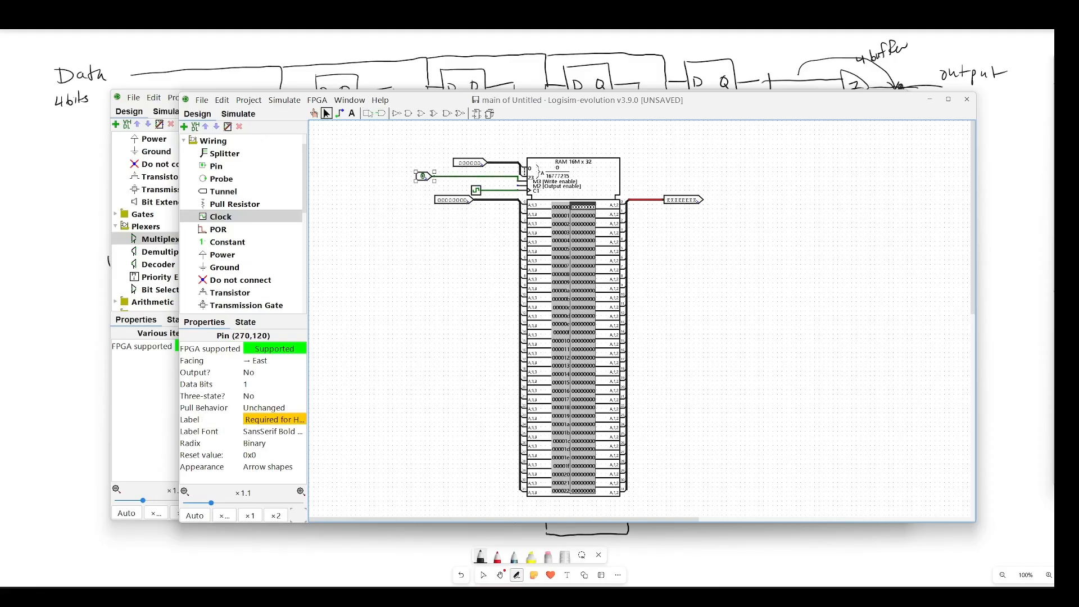
left_click(368, 114)
left_click(434, 185)
left_click_drag(434, 186, 519, 188)
Test the RAM's output enable by switching it on, toggling the clock, then switching it off and on again
left_click(316, 114)
left_click(423, 186)
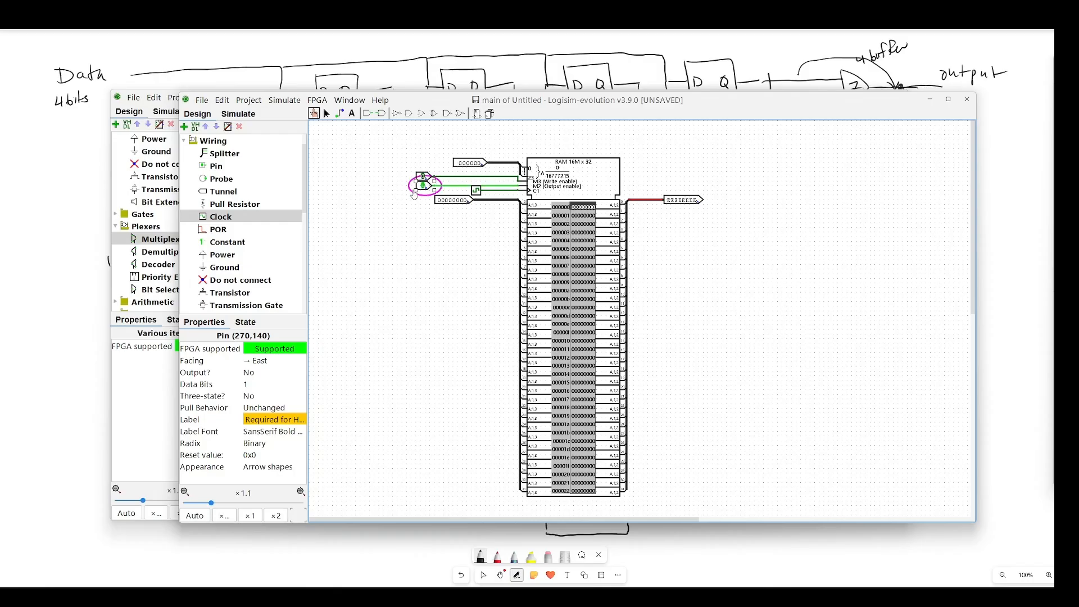
left_click(477, 191)
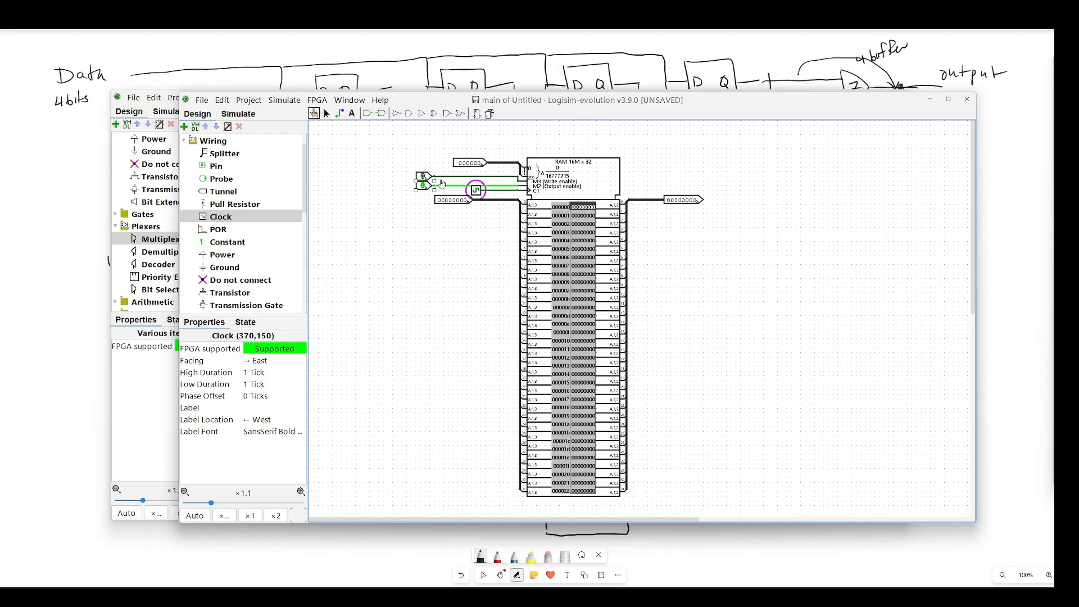
left_click(420, 188)
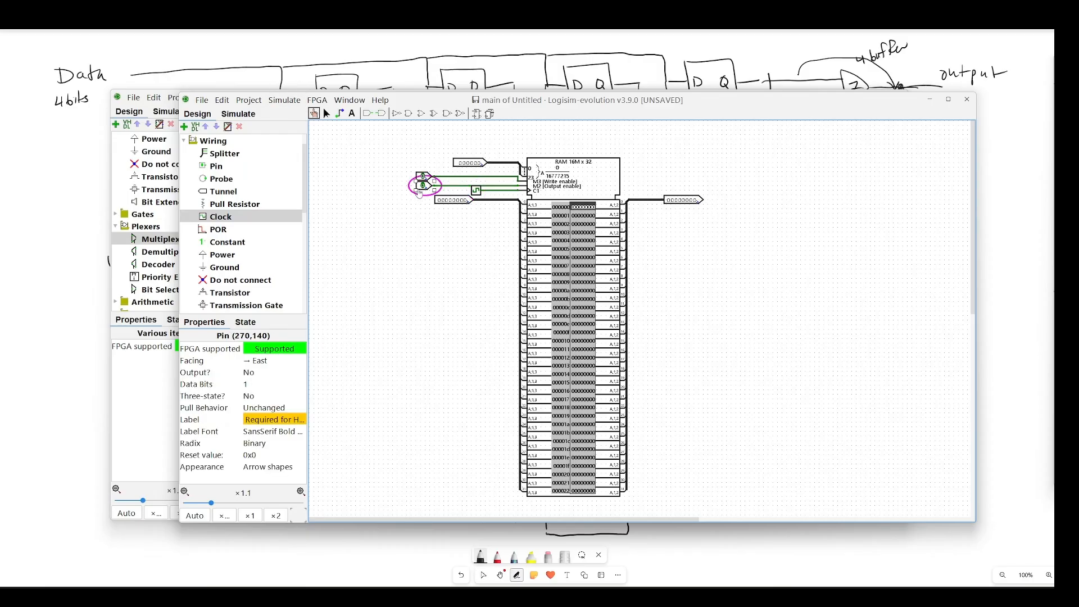
left_click(421, 188)
Write 10110114 to RAM address 1 by enabling writing and pulsing the clock, then disable writing
left_click(482, 167)
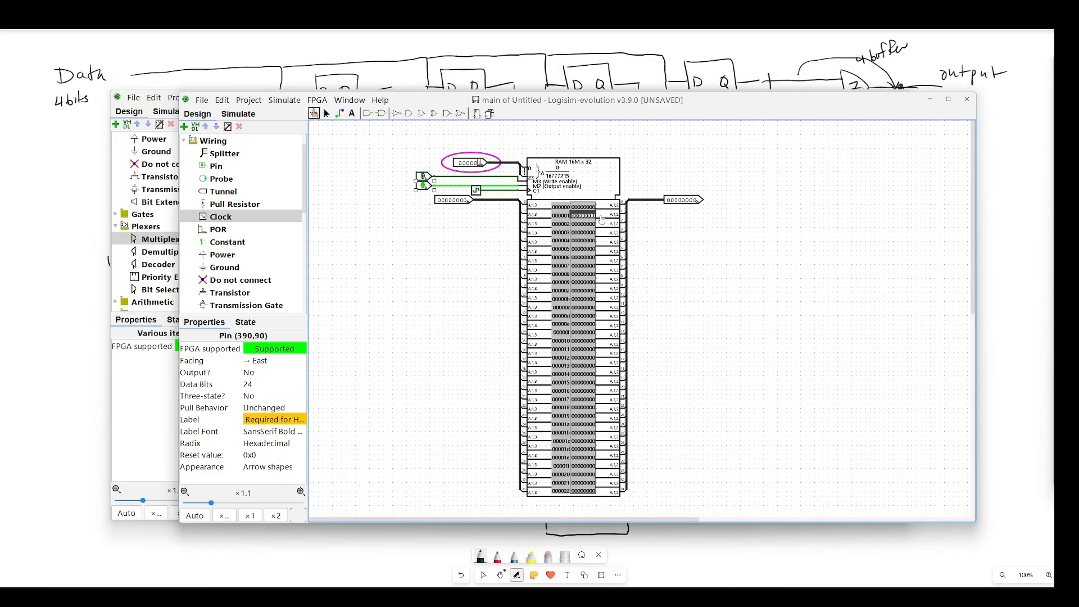
left_click(466, 202)
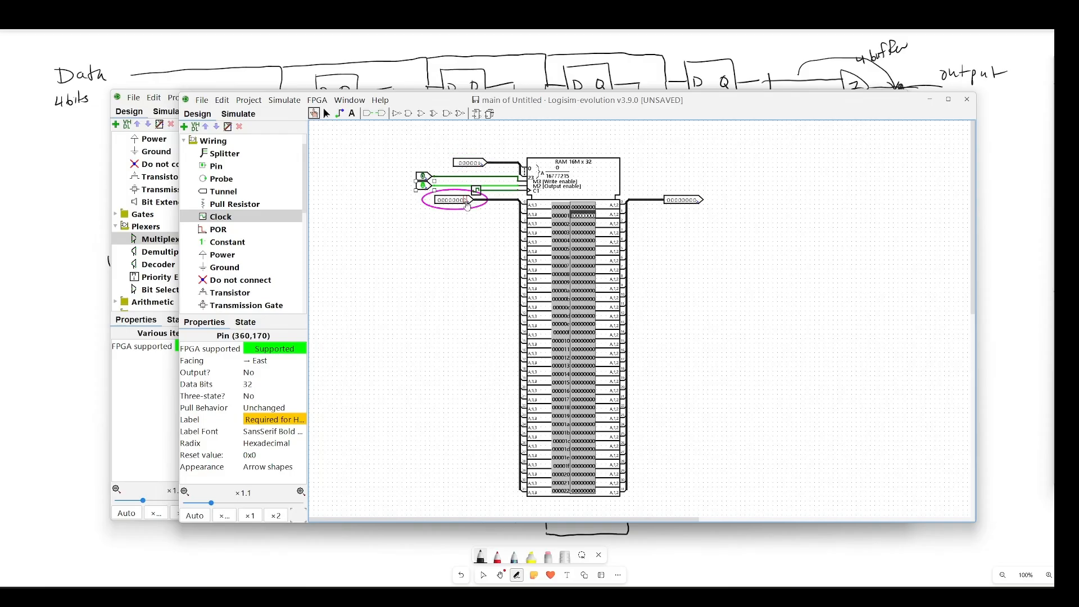
left_click(458, 200)
left_click(451, 200)
left_click(447, 200)
left_click(439, 200)
left_click(424, 177)
left_click(476, 191)
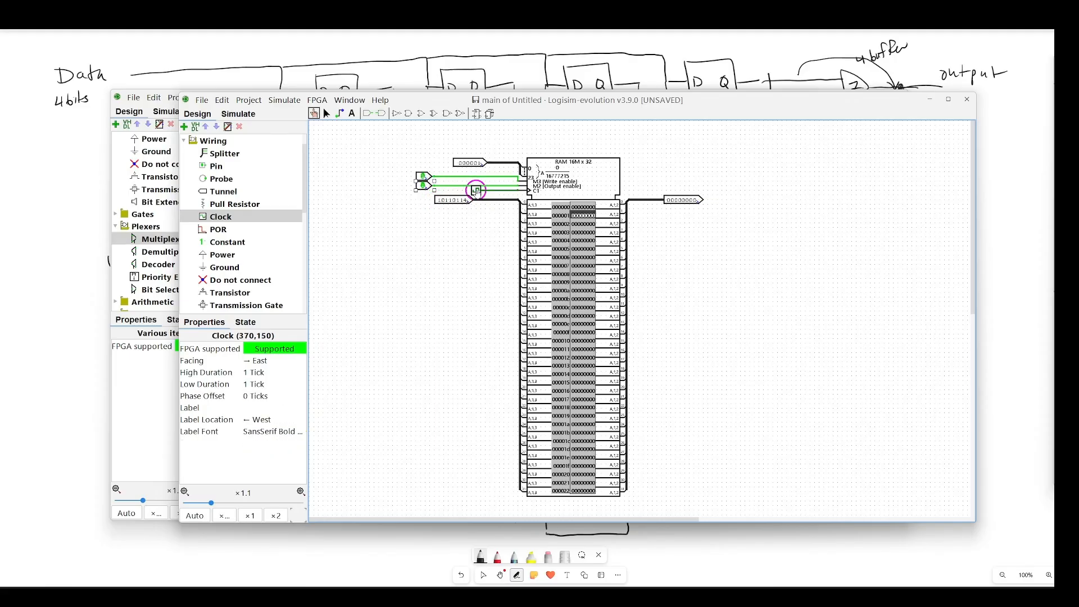
left_click(476, 191)
left_click(424, 177)
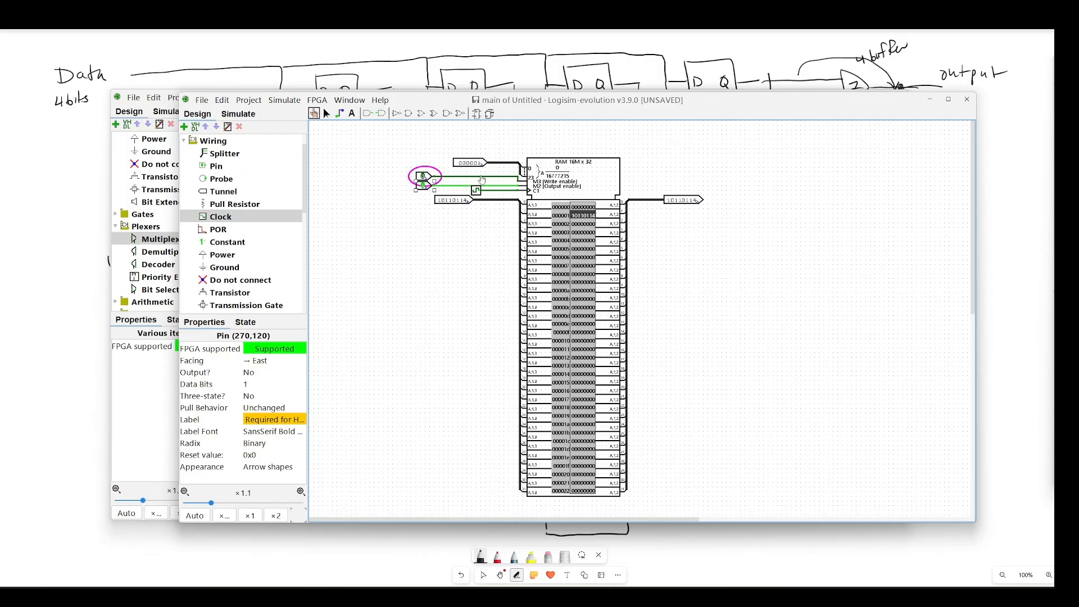
Set the address input to 3 and toggle the clock to read that RAM location
left_click(480, 164)
left_click(480, 164)
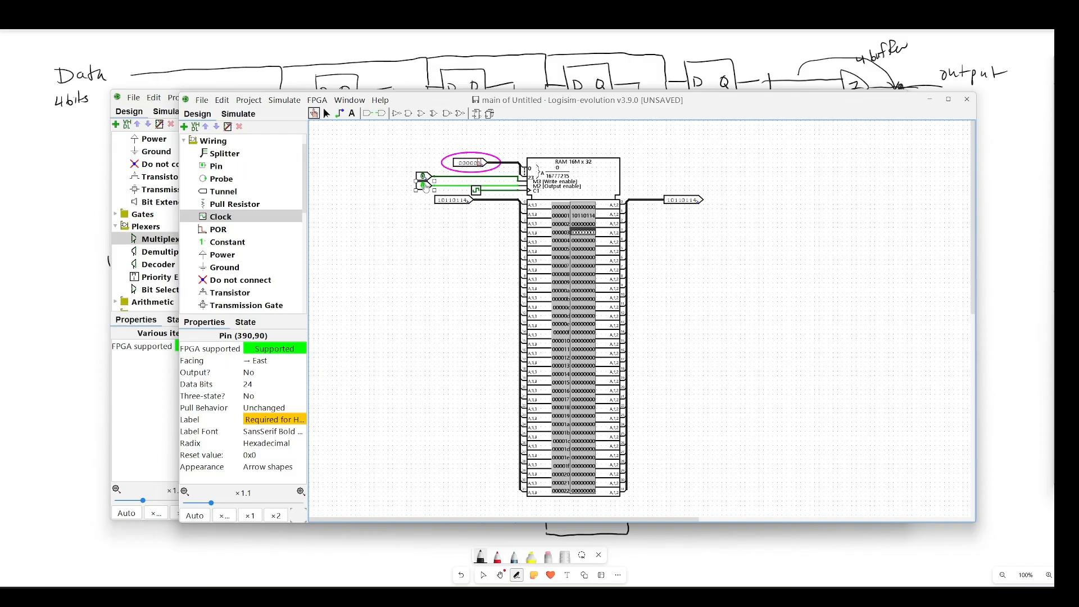
left_click(476, 190)
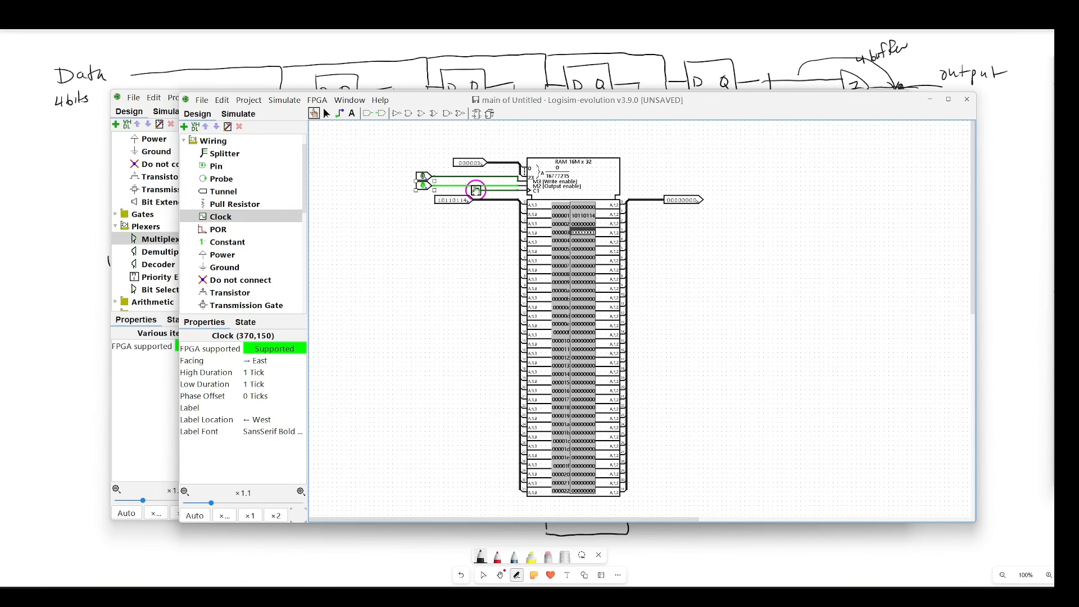
Cycle the address input around to 1 and toggle the clock to read the stored word
left_click(480, 164)
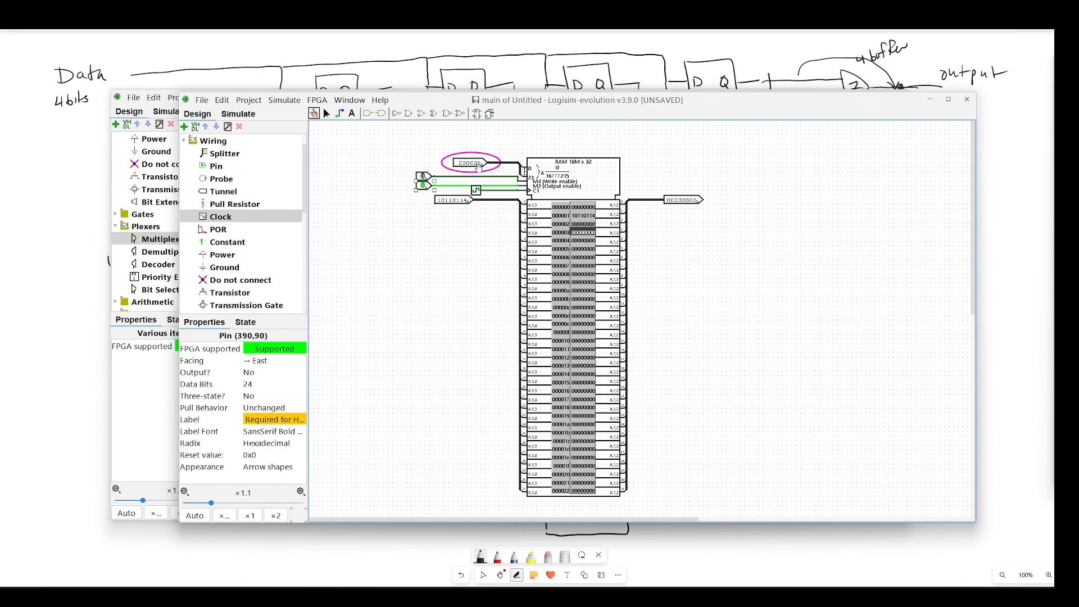
left_click(480, 164)
left_click(480, 164)
left_click(480, 164)
left_click(480, 164)
left_click(480, 164)
left_click(480, 164)
left_click(480, 164)
left_click(480, 164)
left_click(480, 165)
left_click(480, 164)
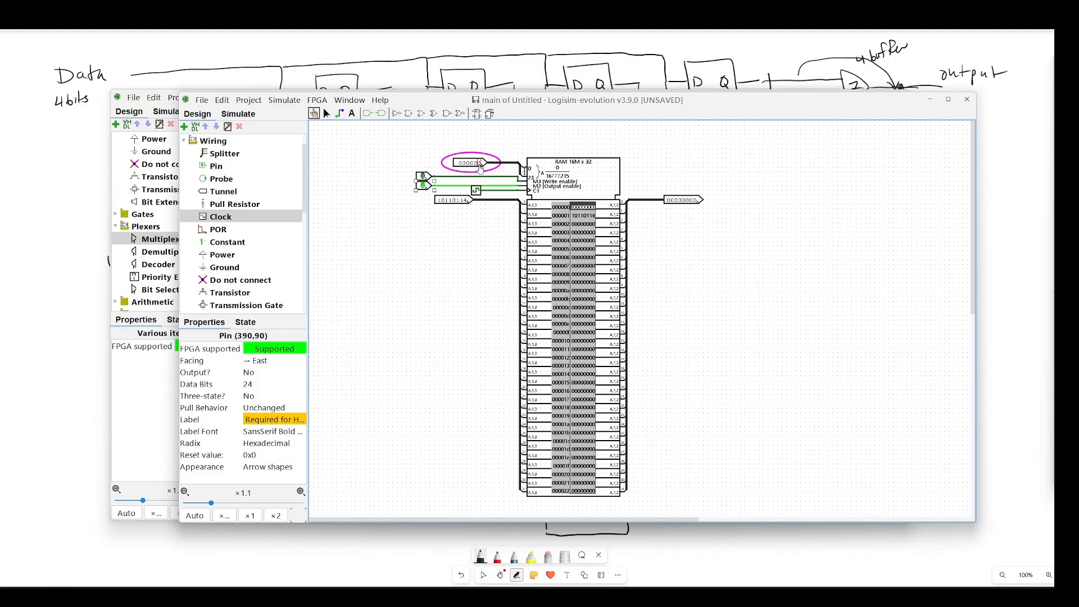
left_click(480, 164)
left_click(476, 190)
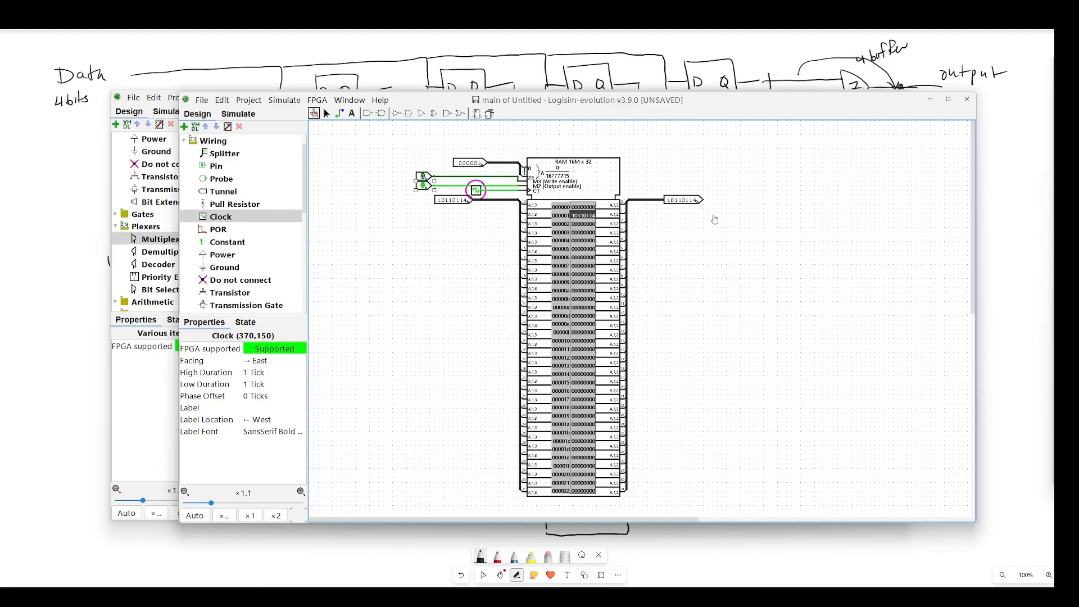
Test the RAM with output enable off by changing the address to 2 and toggling the clock repeatedly
left_click(423, 185)
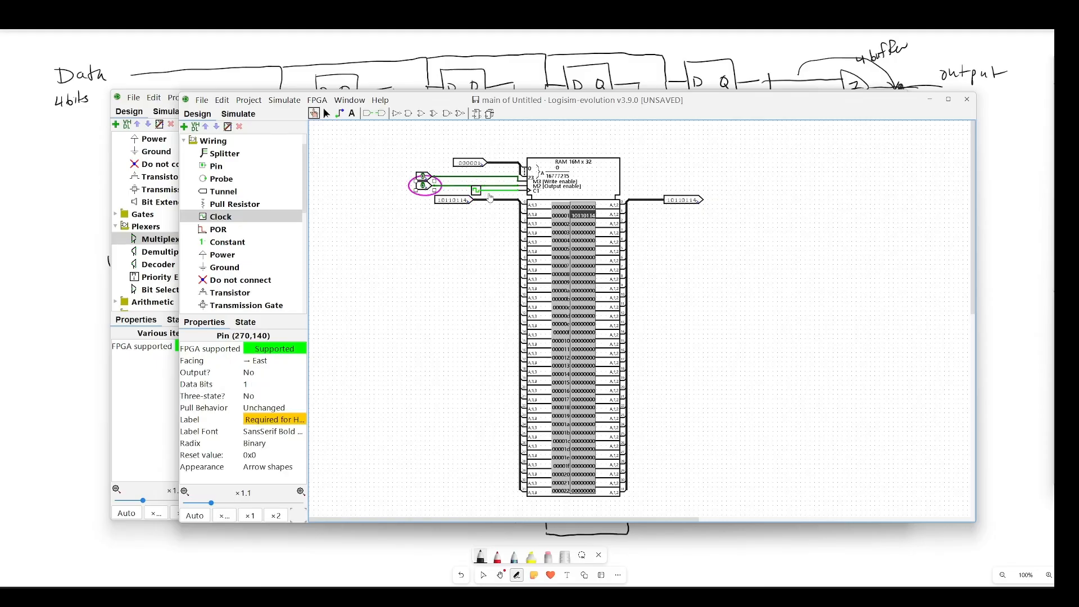
left_click(476, 191)
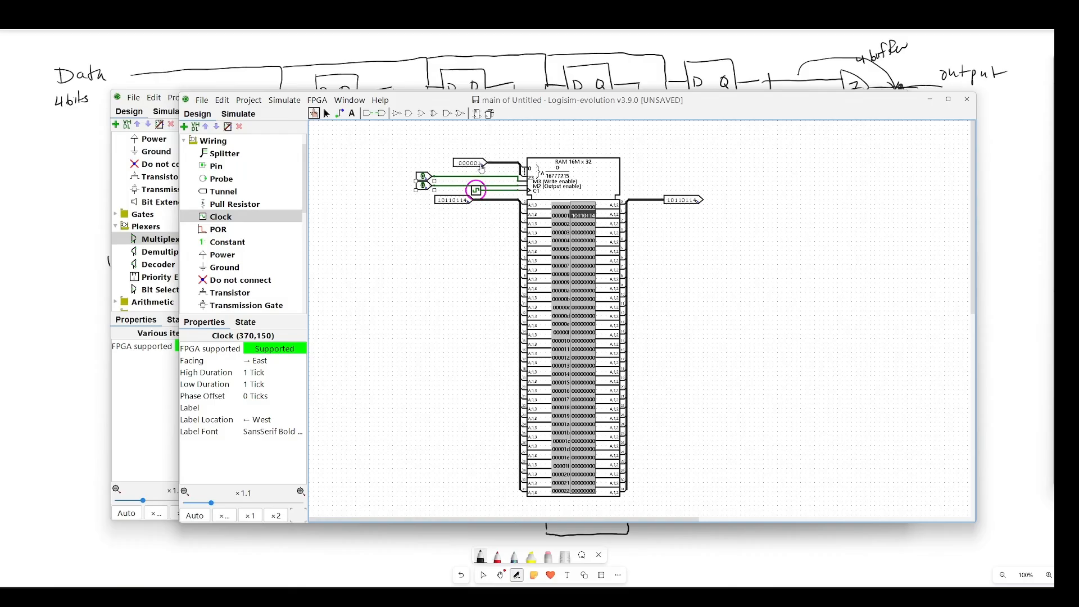
left_click(482, 166)
left_click(477, 191)
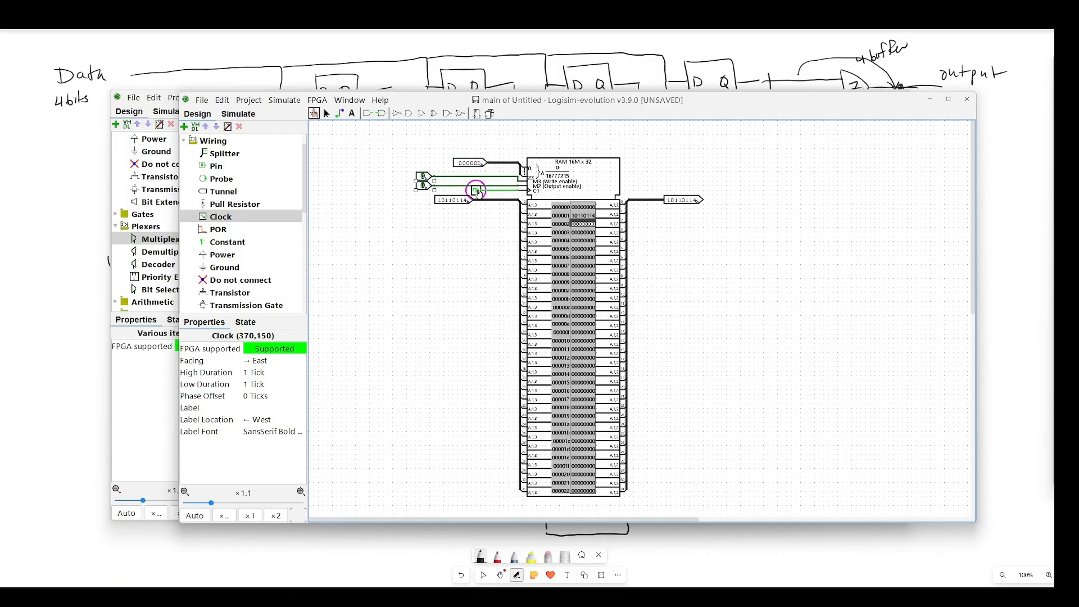
left_click(477, 191)
left_click(477, 191)
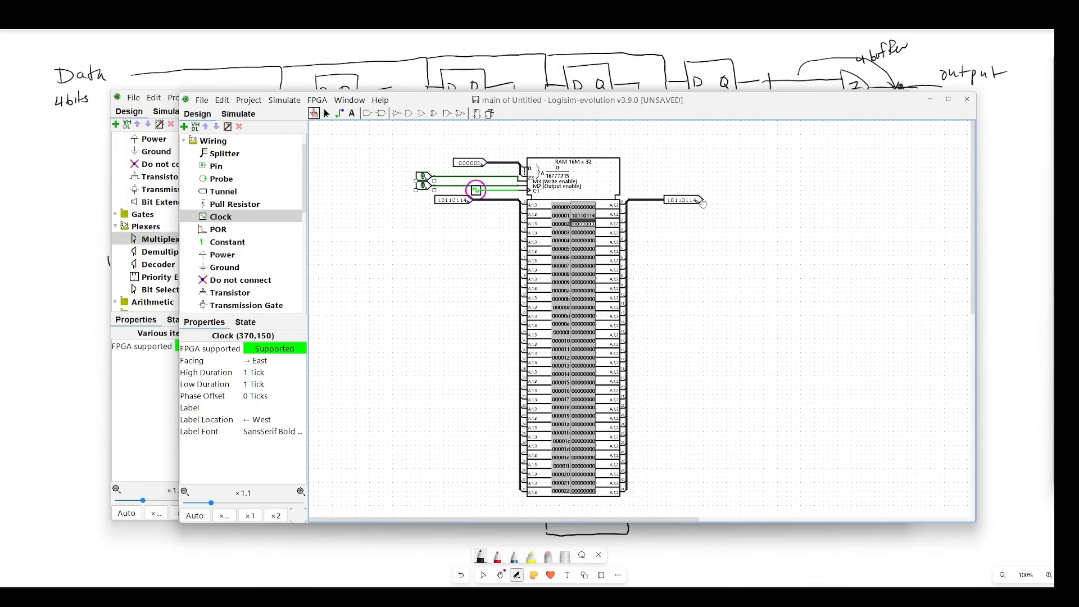